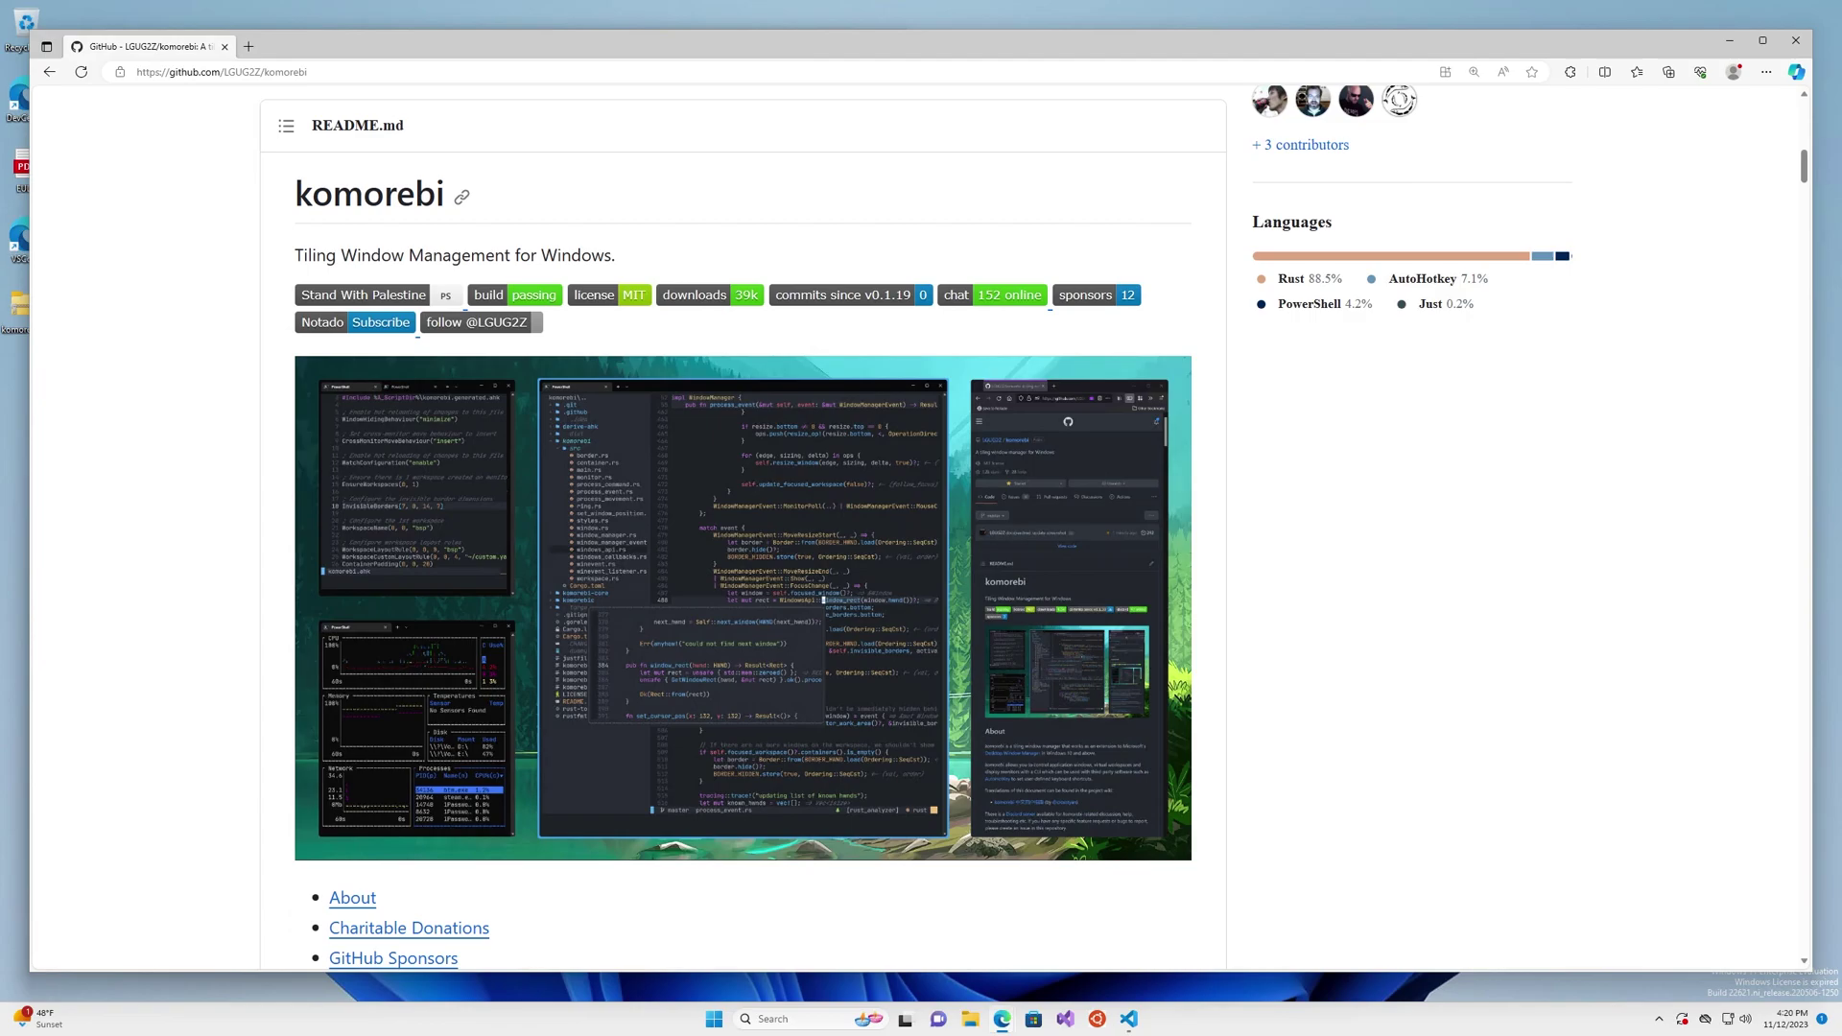
# Step: Open the v0.1.19 release from the repo's Releases section and briefly highlight its heading
pyautogui.scroll(7, 1406, 703)
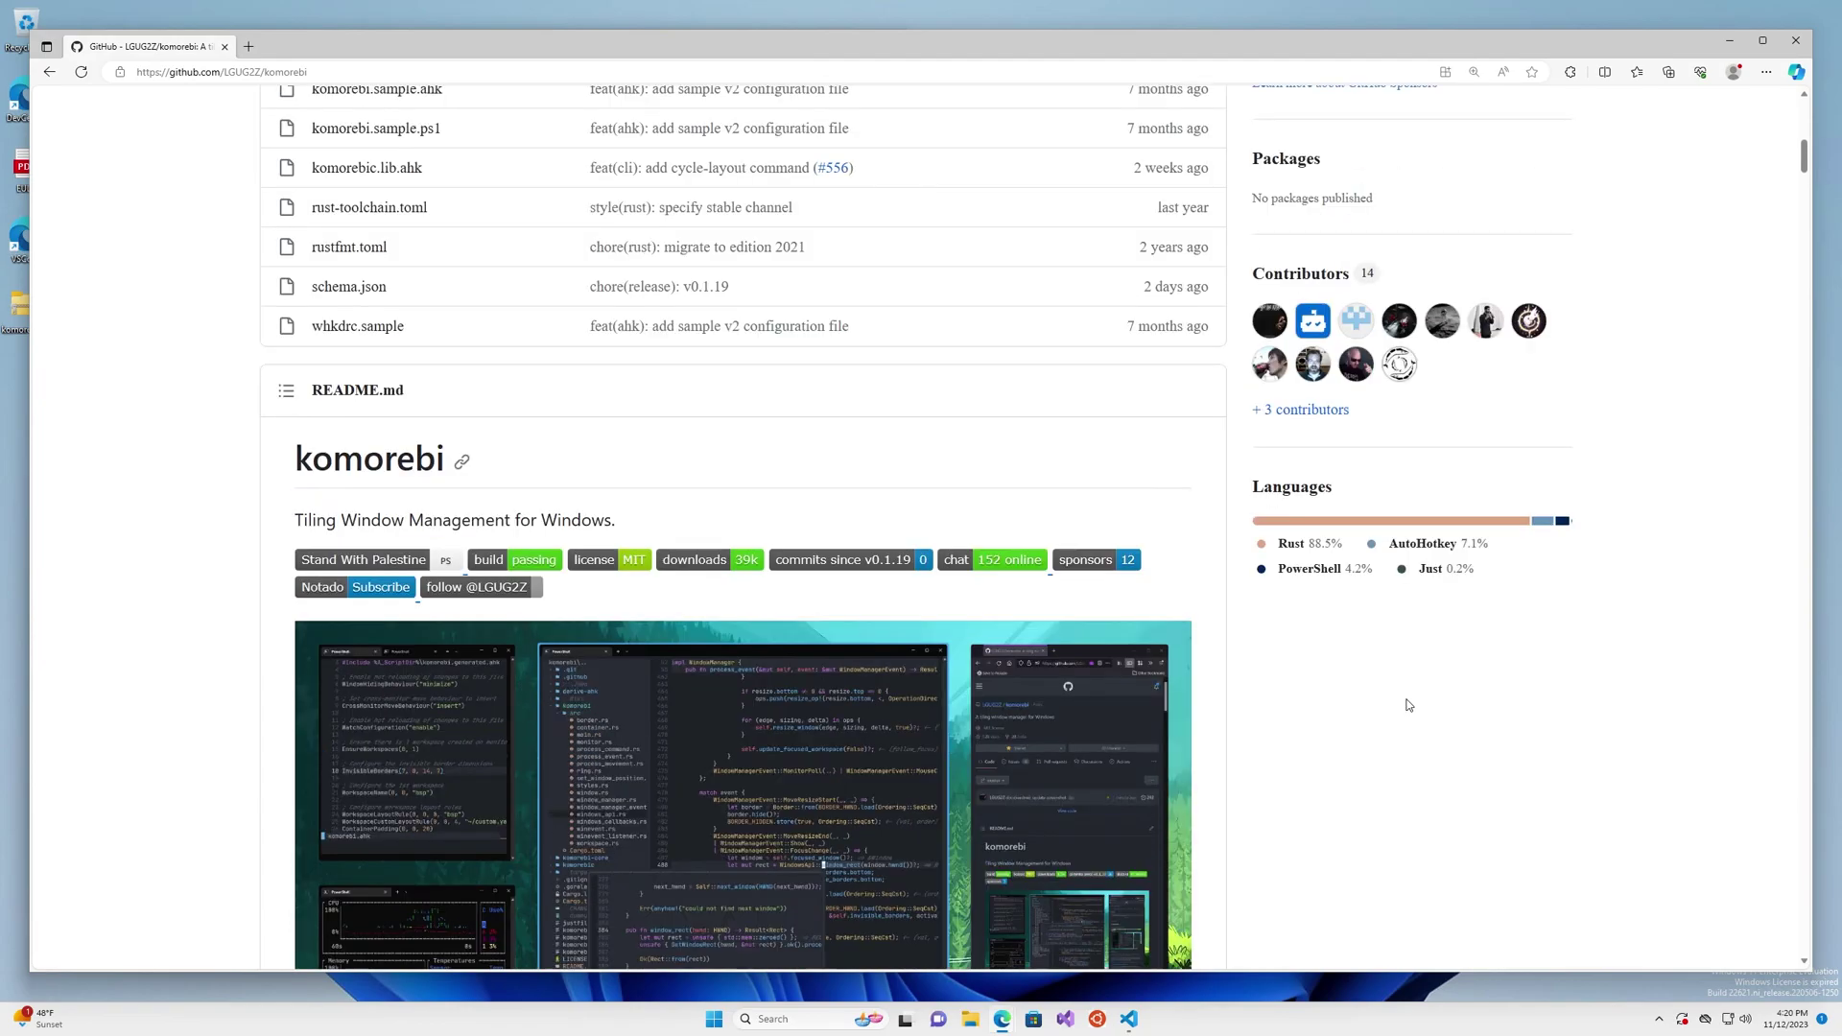
pyautogui.scroll(1, 1637, 574)
pyautogui.click(1303, 336)
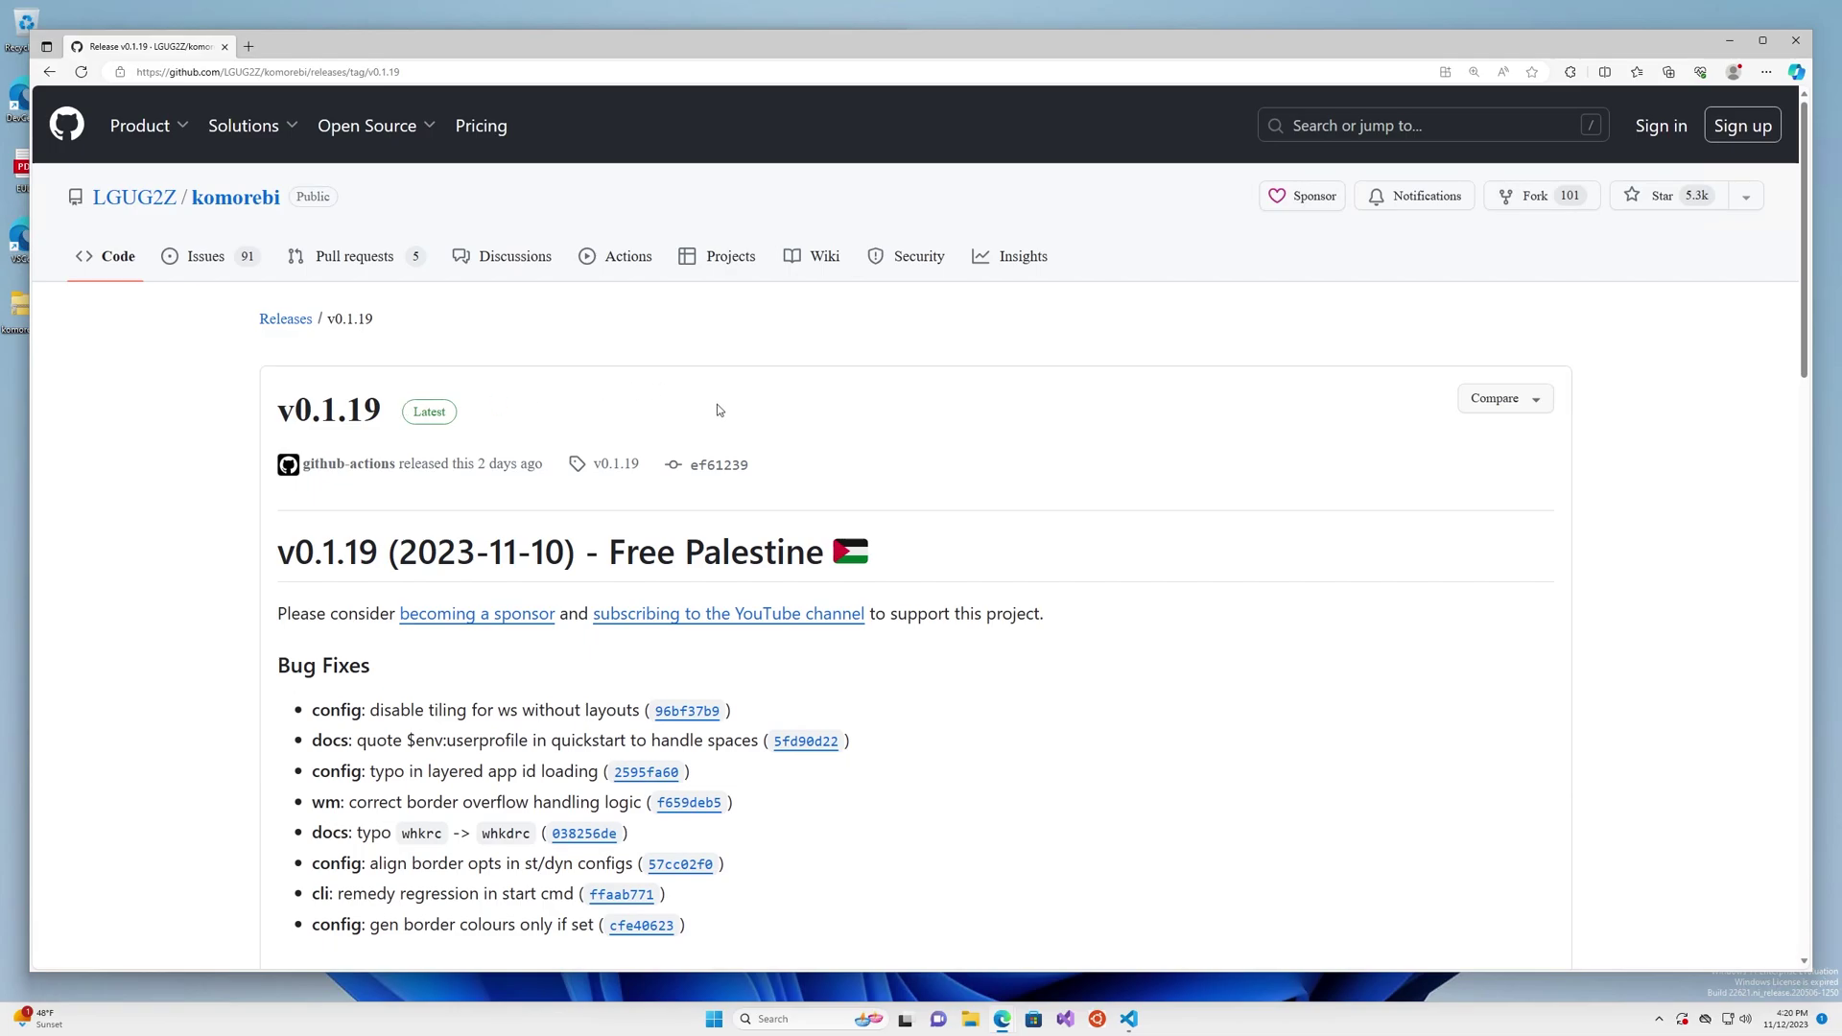
pyautogui.tripleClick(353, 411)
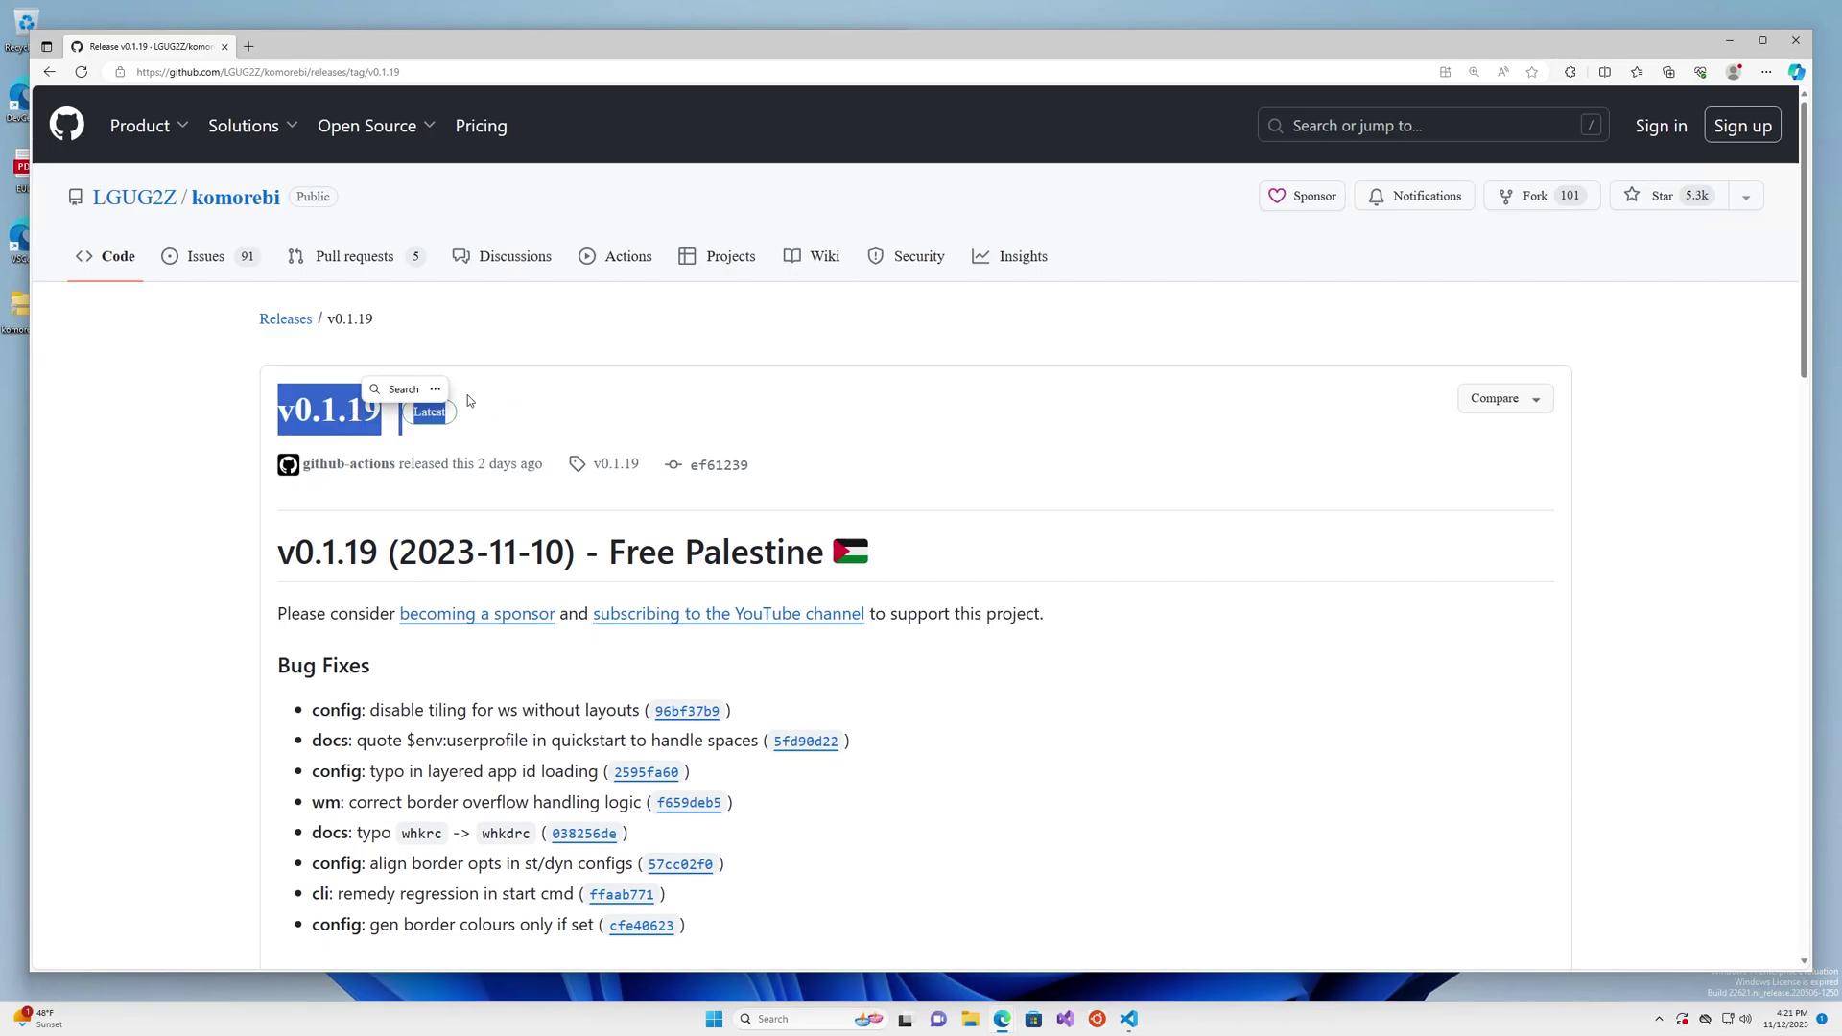
pyautogui.click(720, 401)
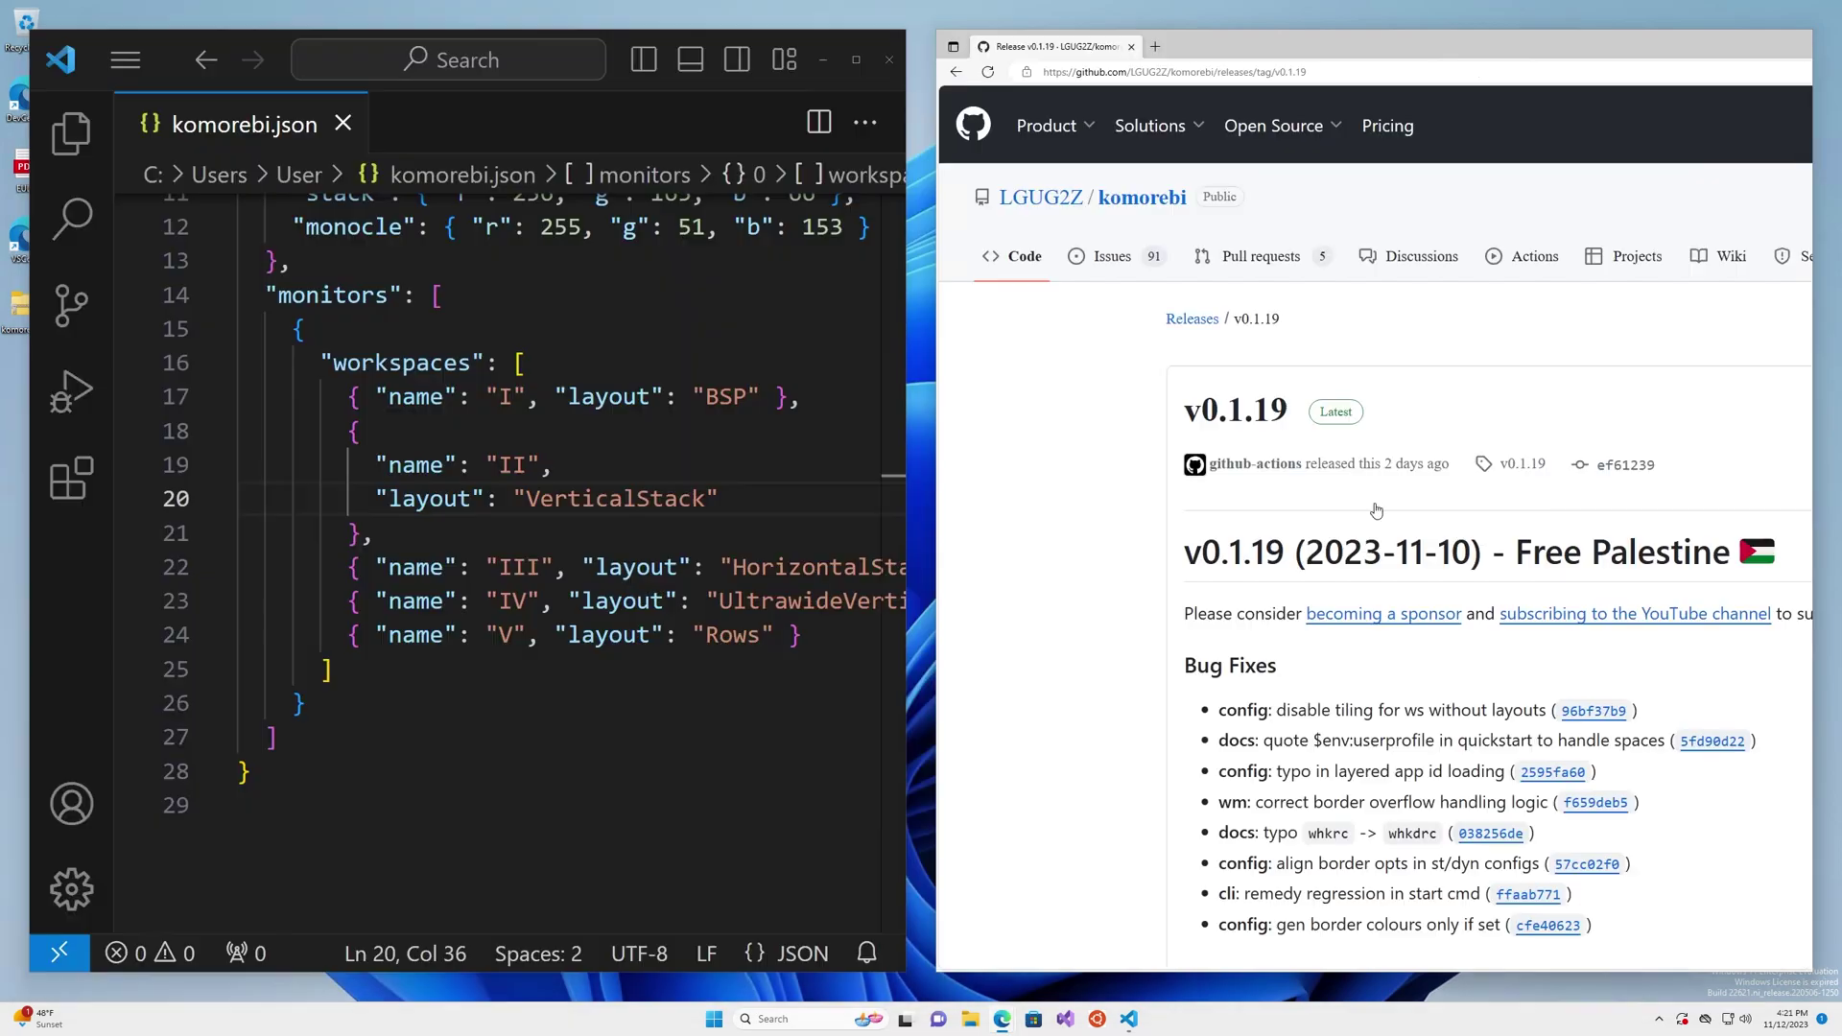
pyautogui.click(457, 531)
pyautogui.hotkey('alt', 'shift', 'f')
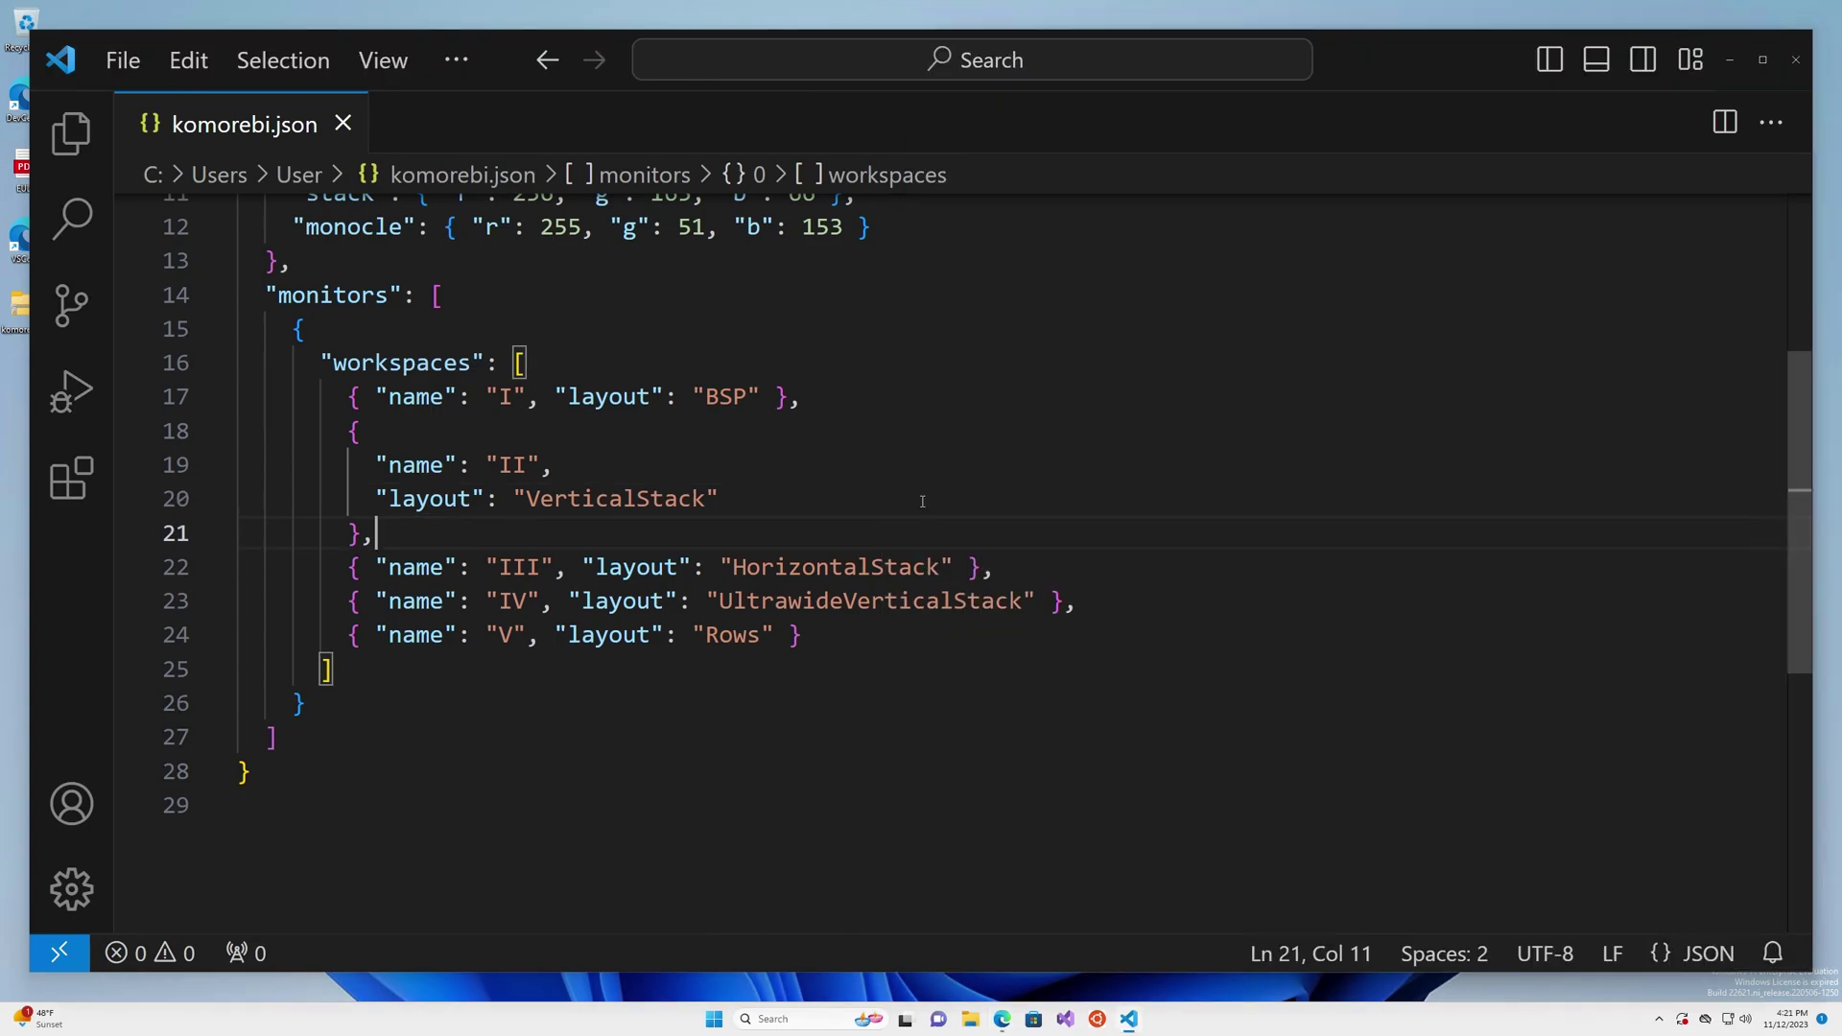
pyautogui.scroll(1, 1187, 596)
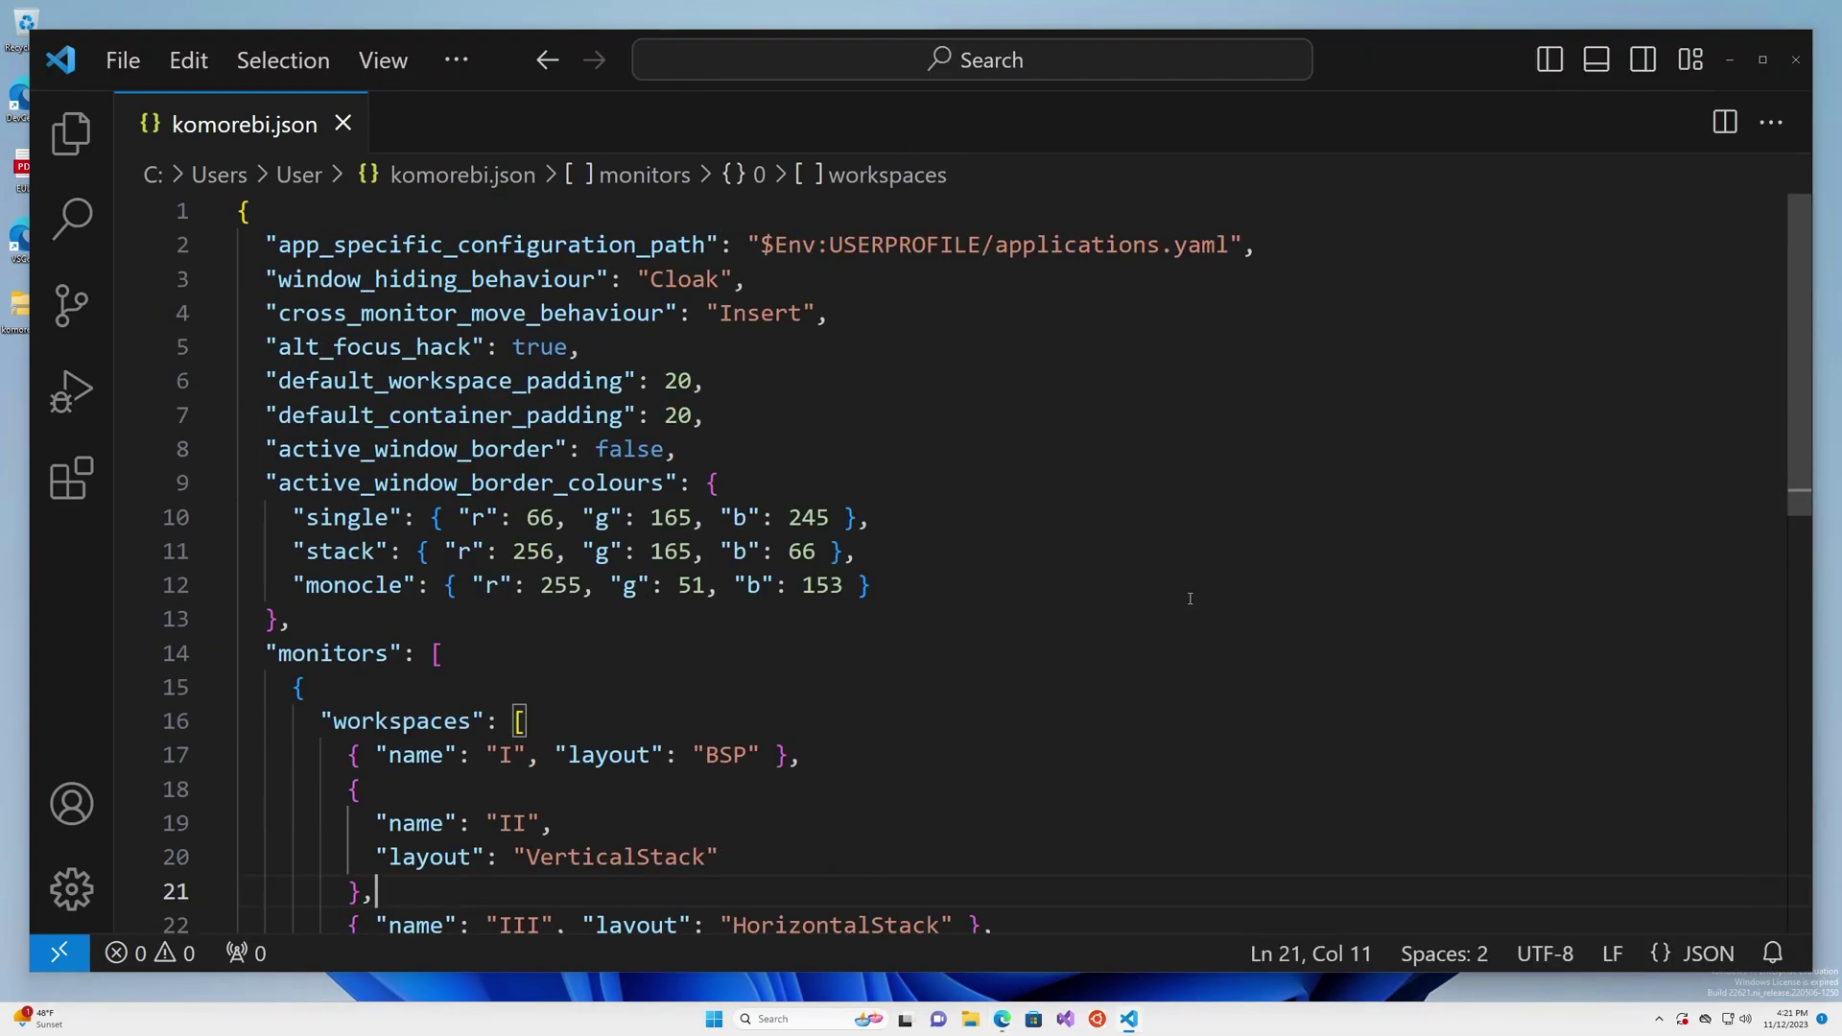
pyautogui.scroll(-3, 1185, 599)
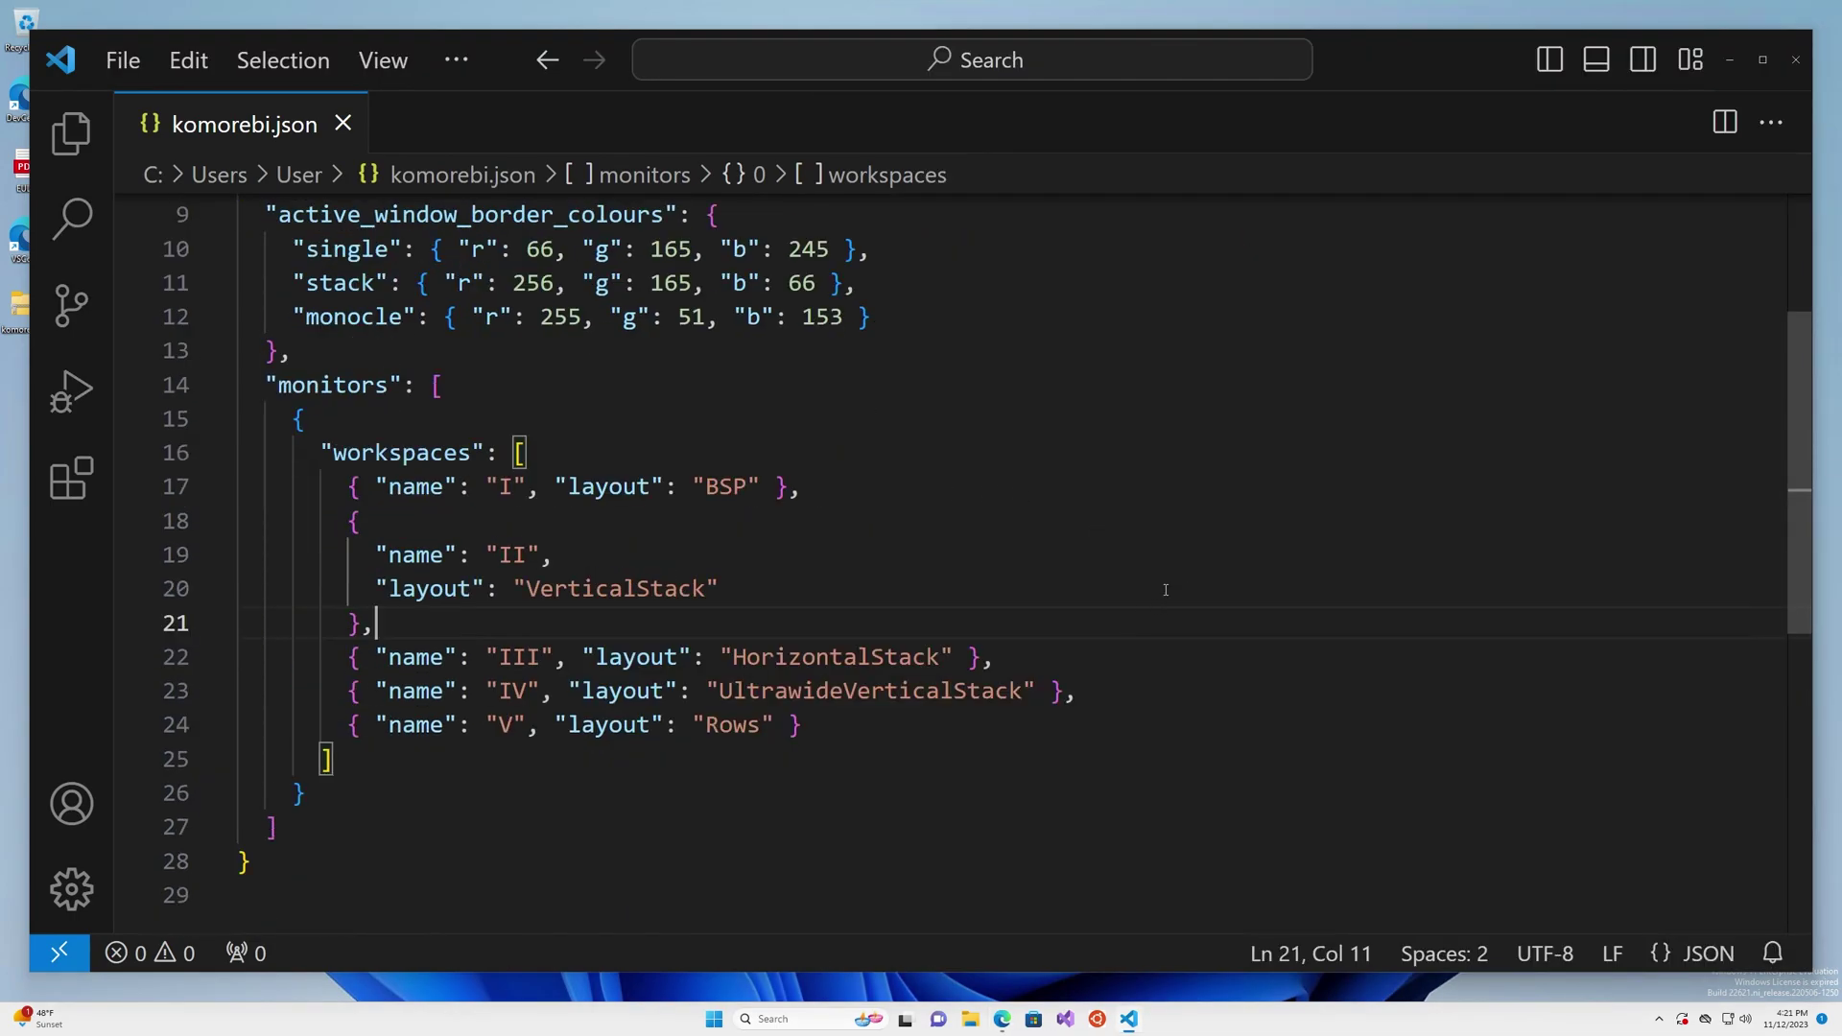
pyautogui.moveTo(721, 487)
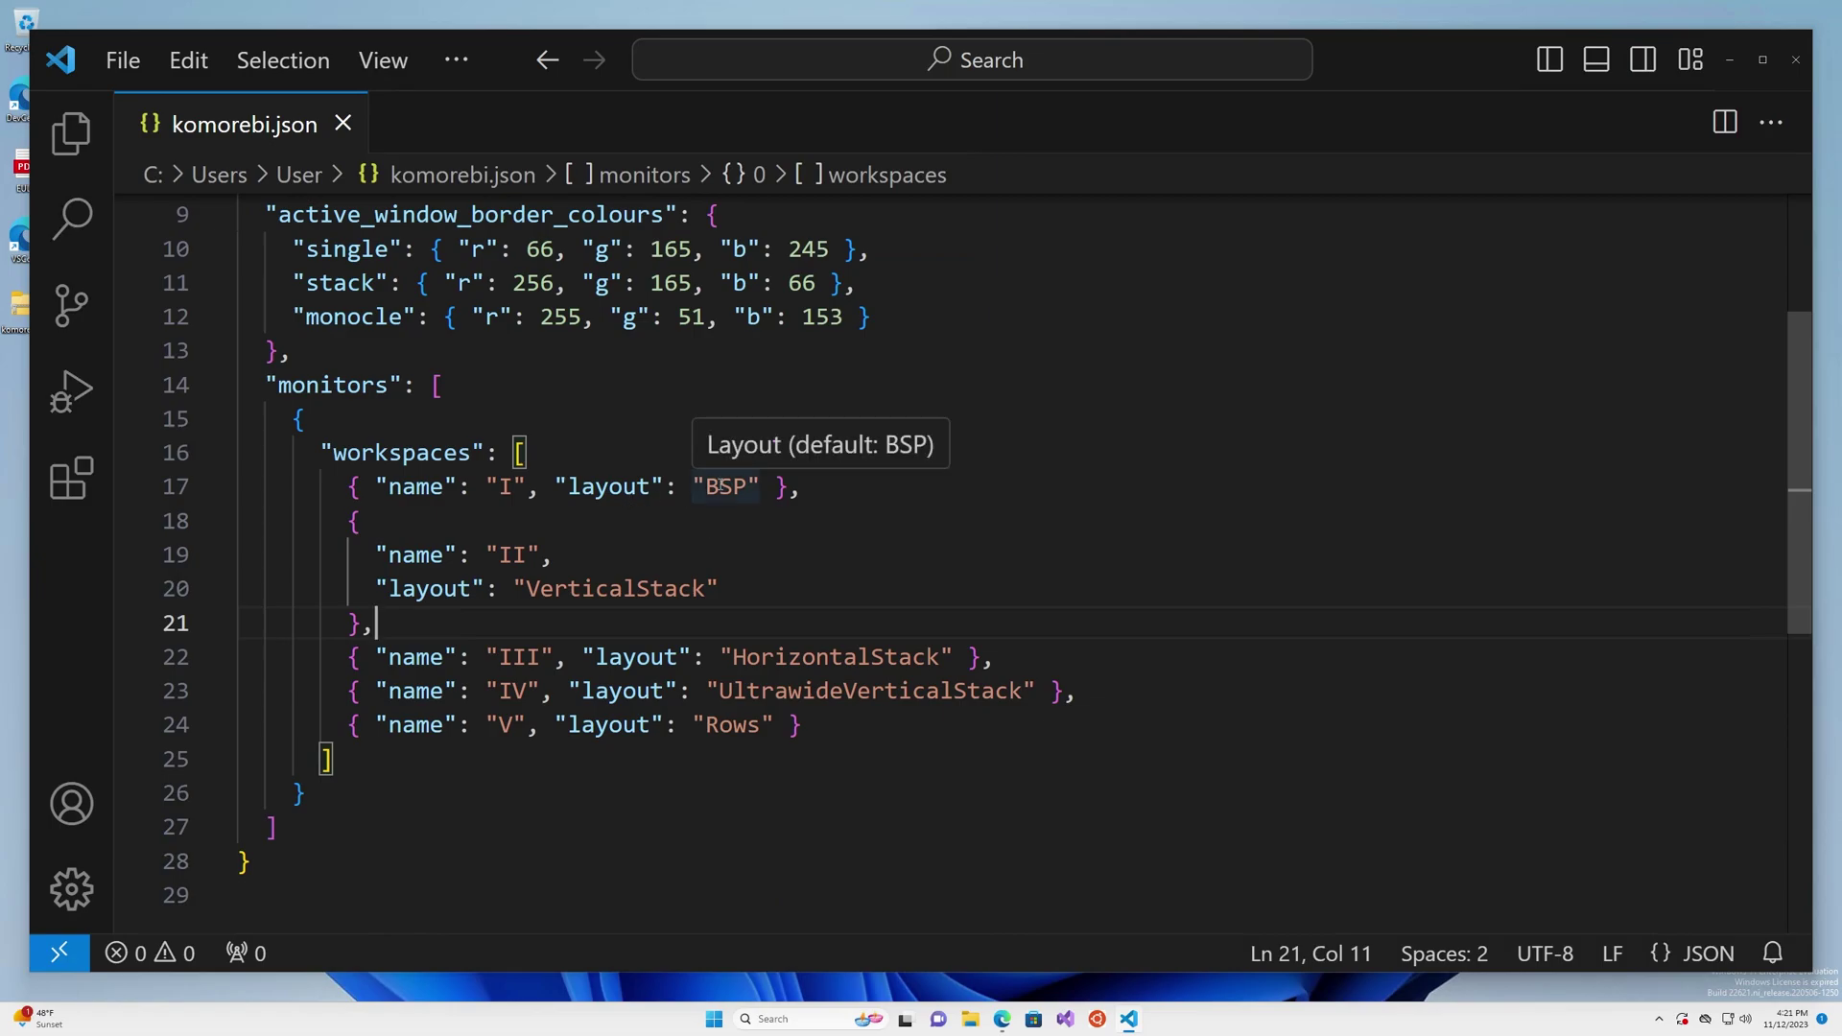
pyautogui.moveTo(646, 596)
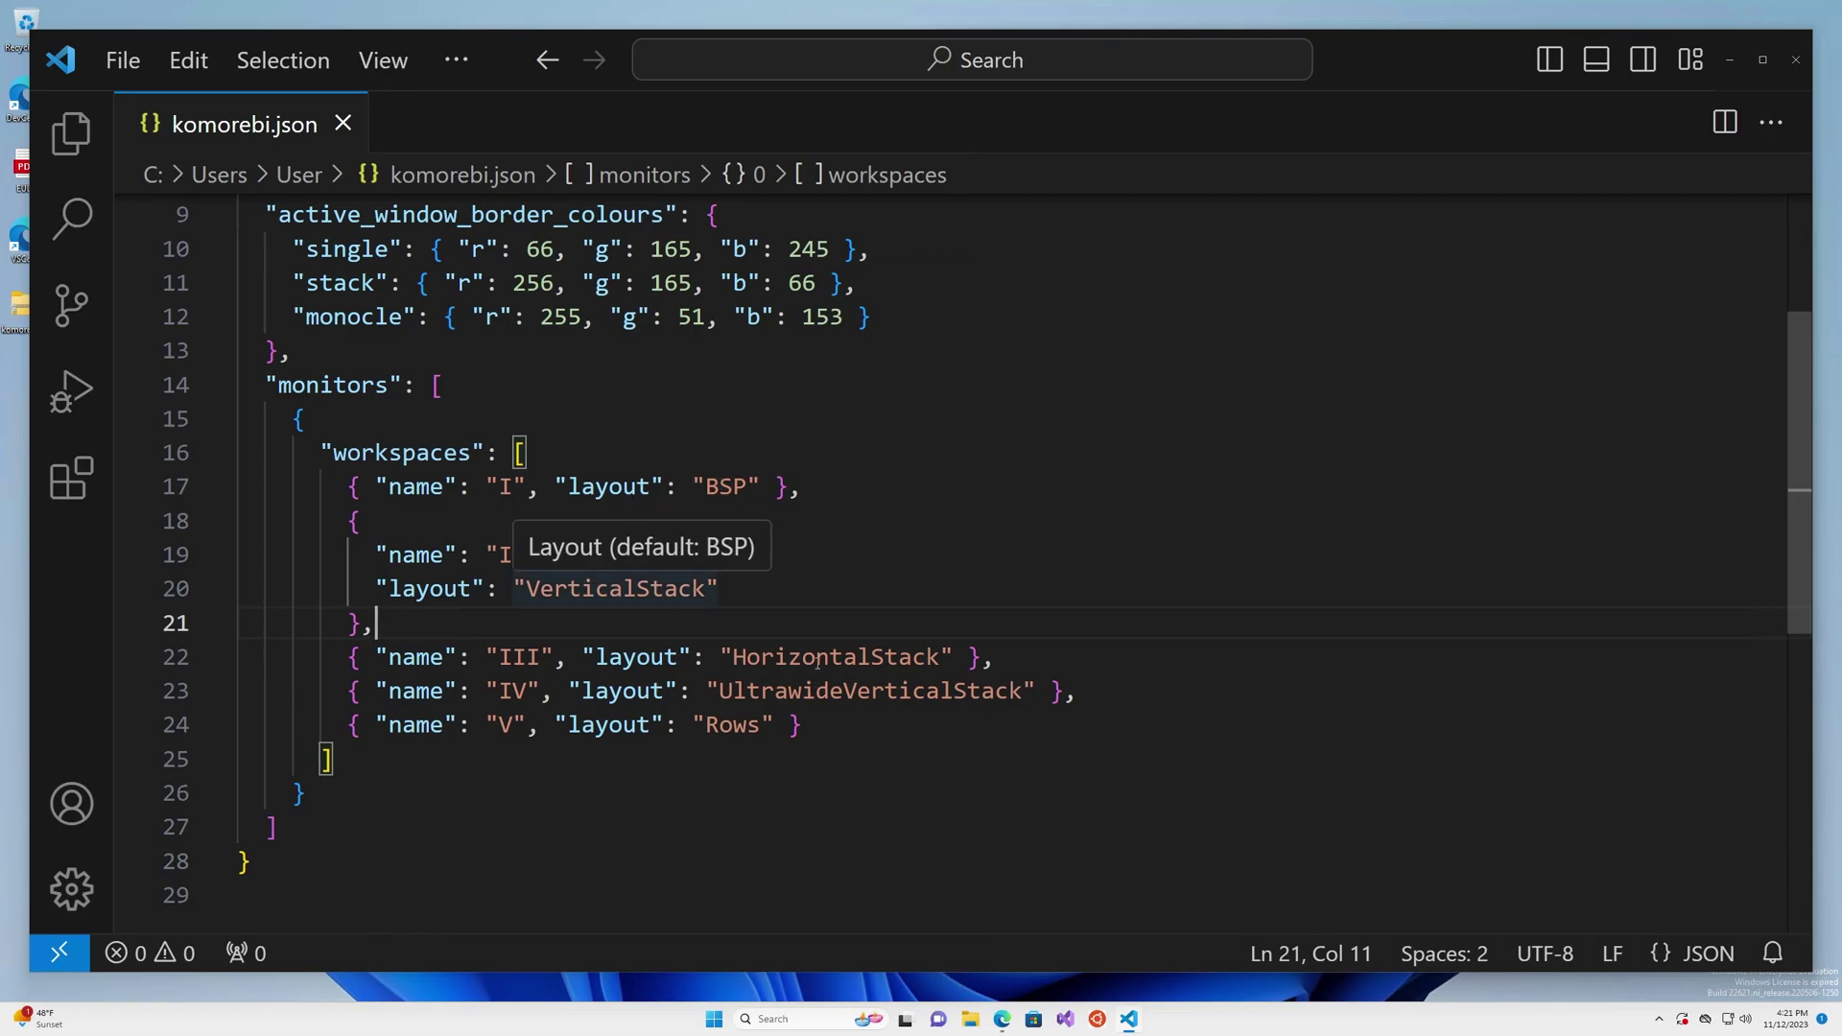
pyautogui.moveTo(754, 726)
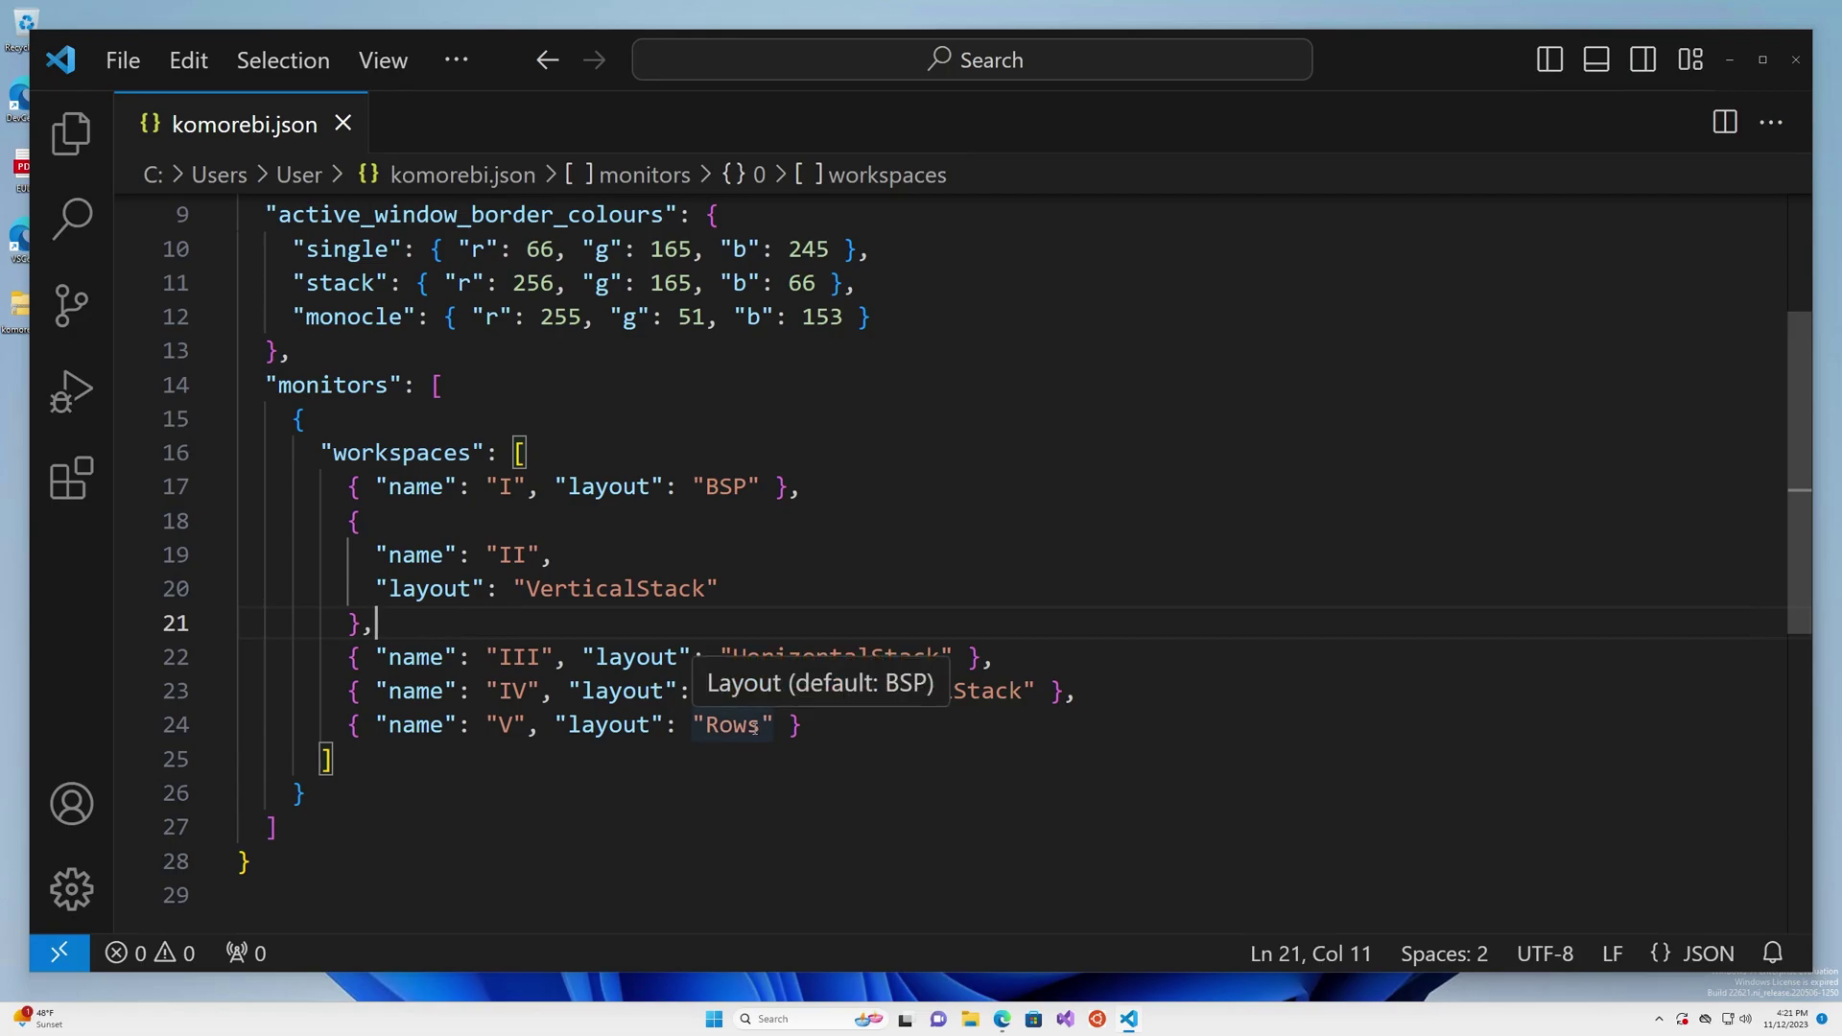
pyautogui.click(782, 544)
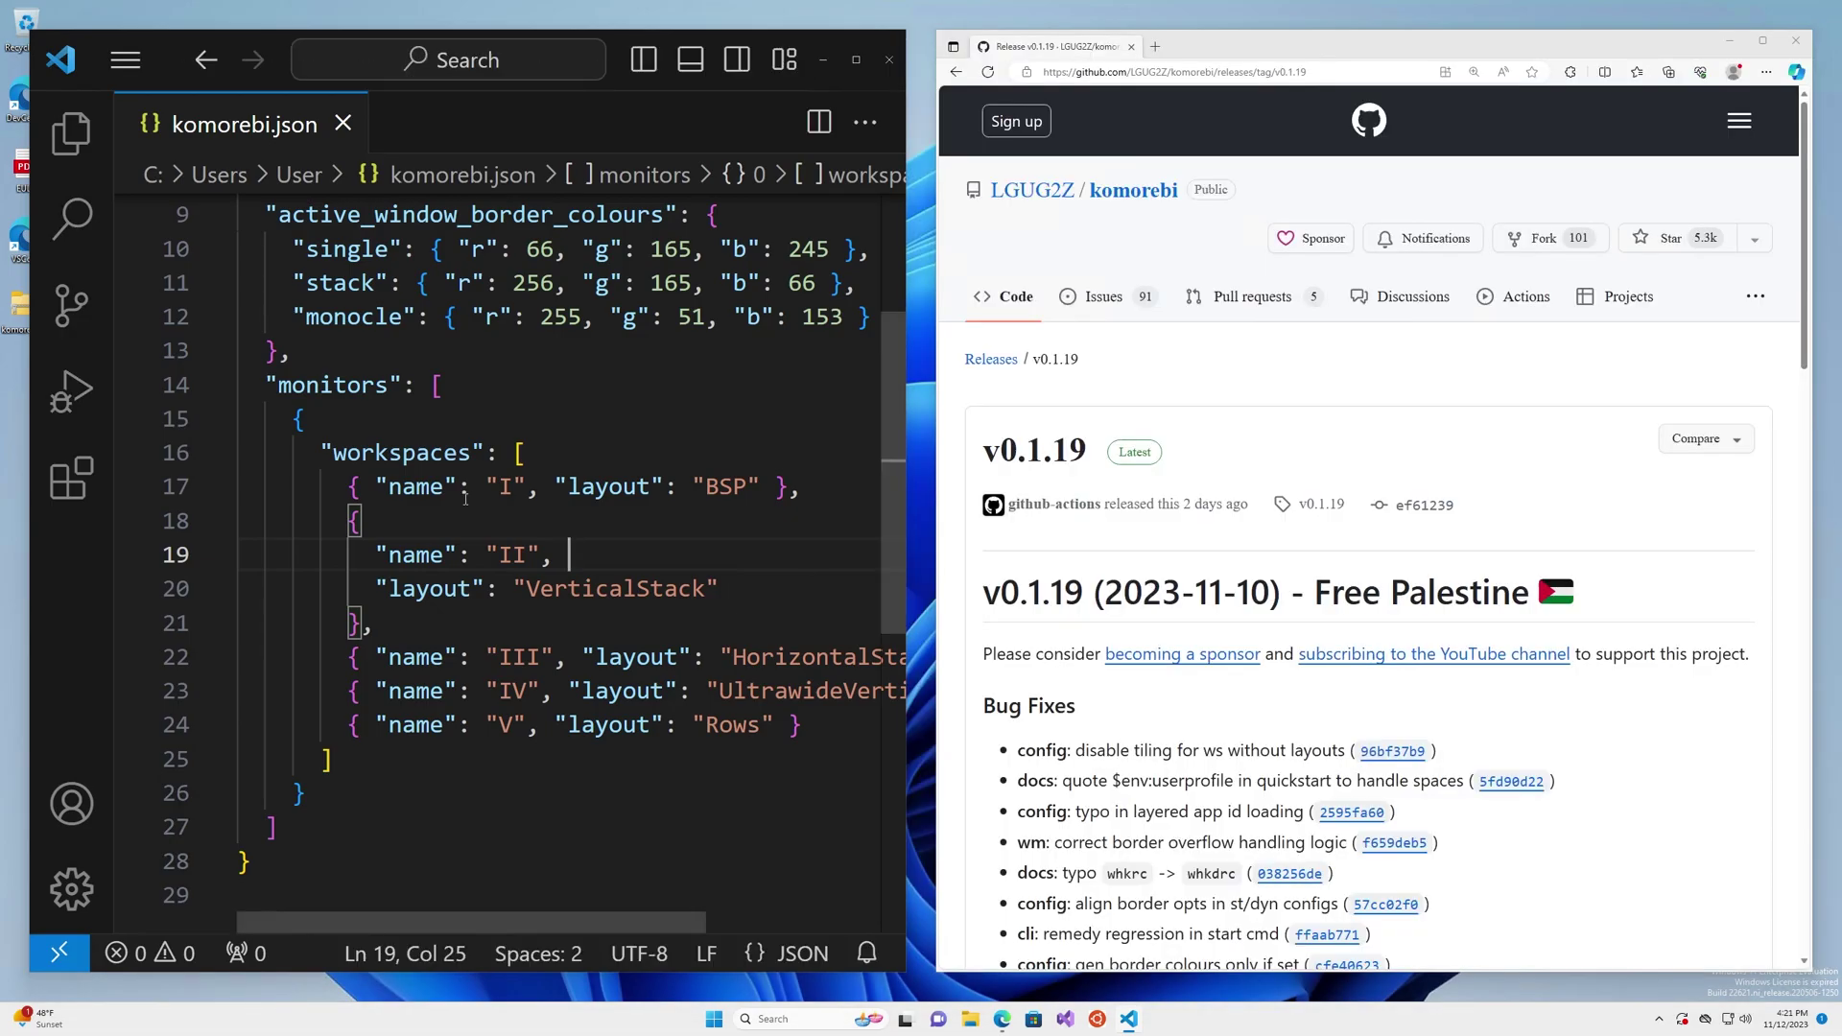
# Step: Switch to workspace 2 and launch Windows Terminal with enlarged text
pyautogui.hotkey('alt', '2')
pyautogui.press('super')
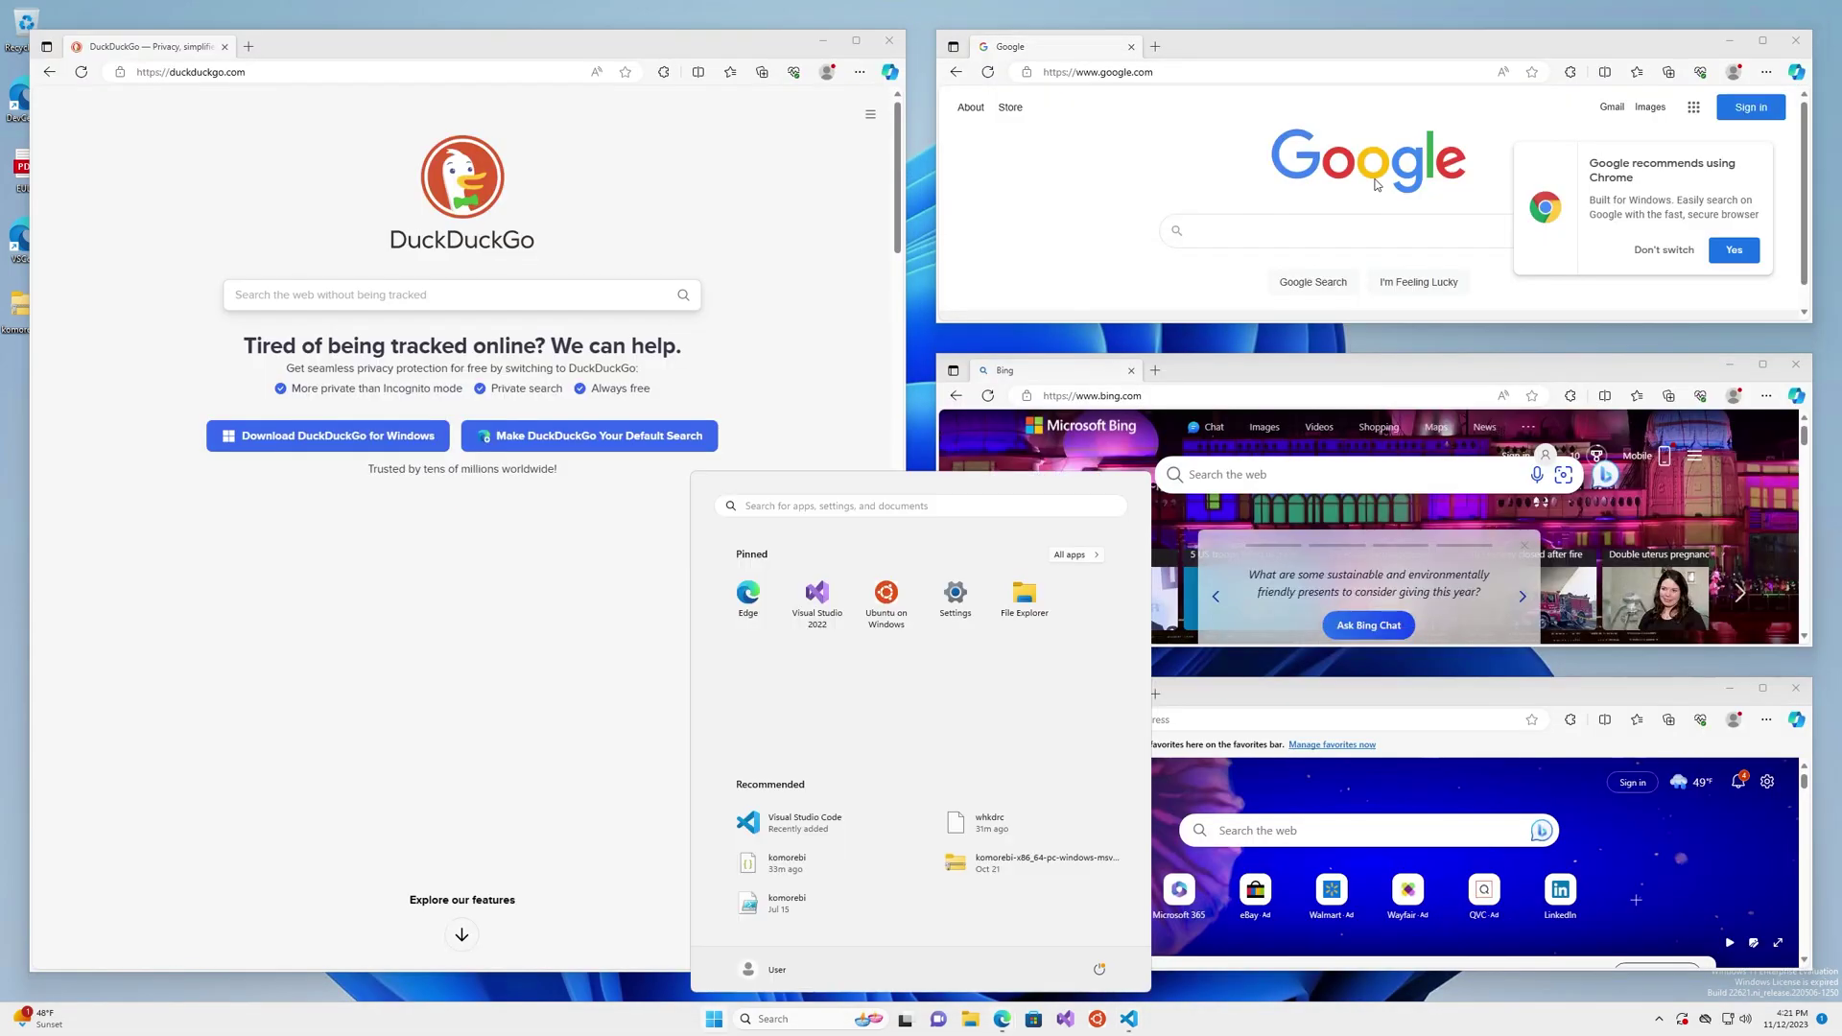
pyautogui.write('komoreb')
pyautogui.press('BackSpace')
pyautogui.press('BackSpace')
pyautogui.press('BackSpace')
pyautogui.press('BackSpace')
pyautogui.press('BackSpace')
pyautogui.press('BackSpace')
pyautogui.press('BackSpace')
pyautogui.write('term')
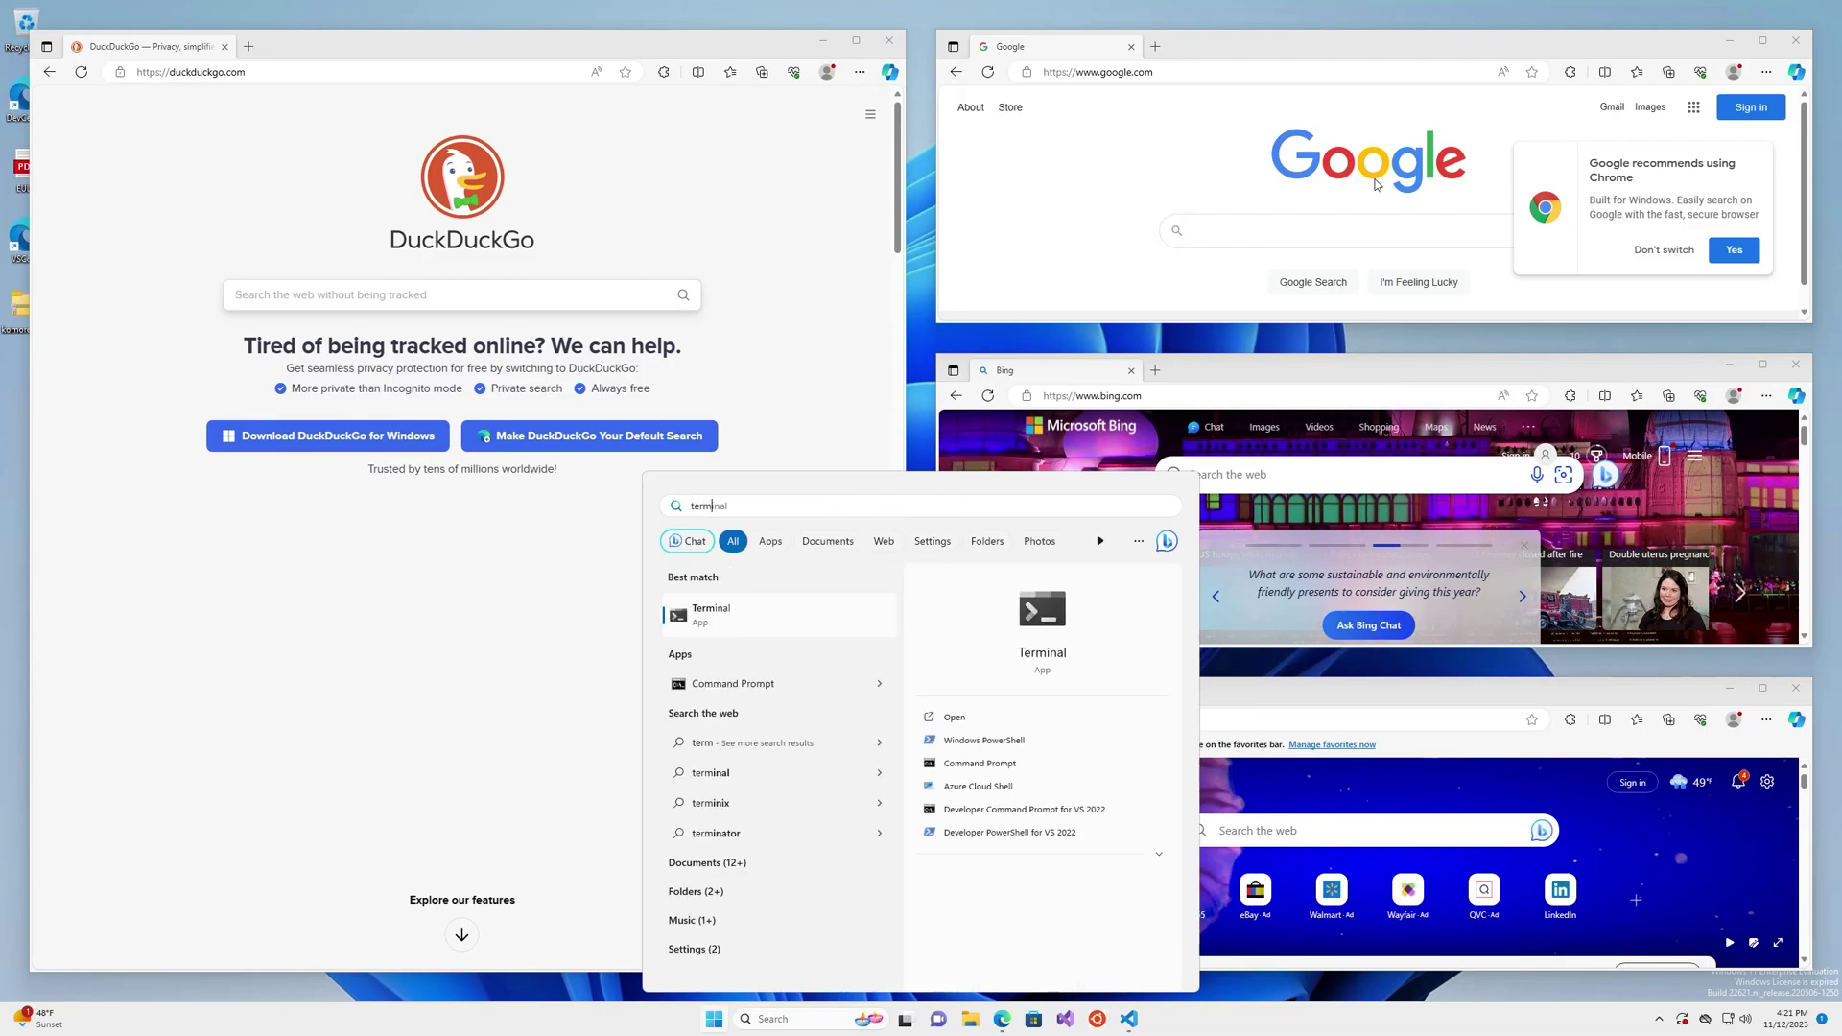
pyautogui.press('Return')
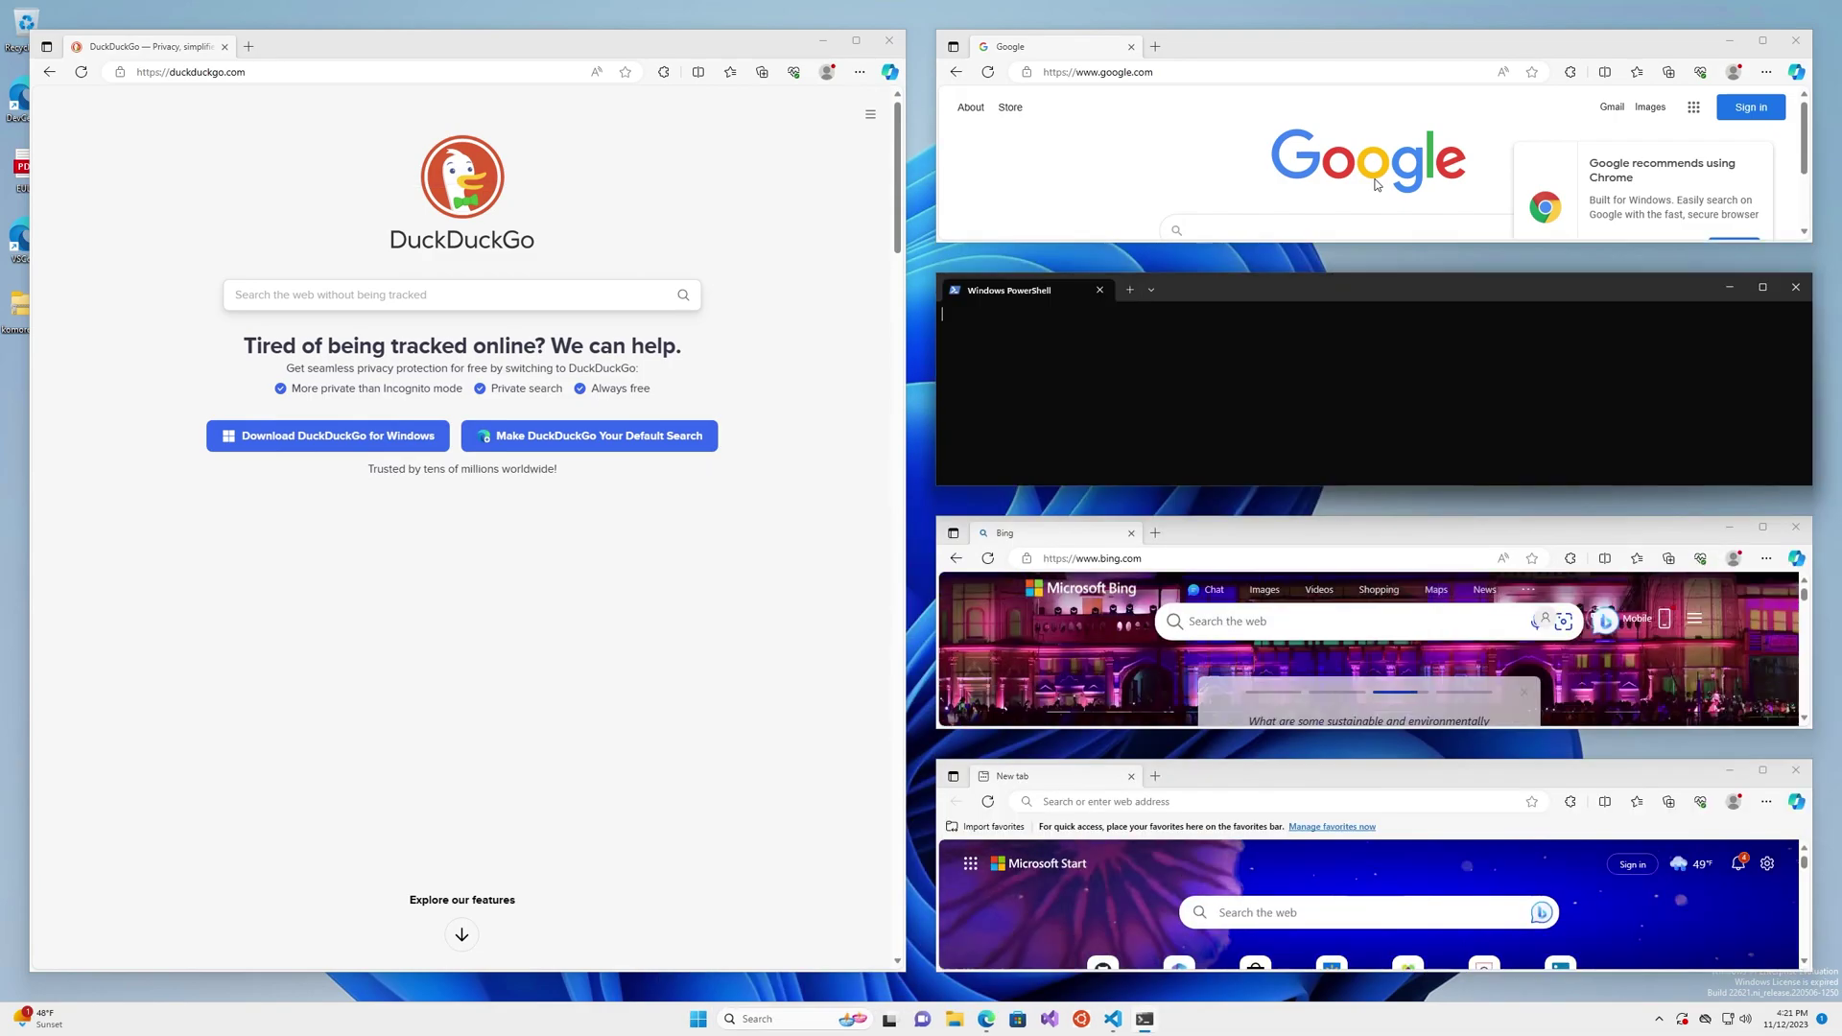
pyautogui.hotkey('ctrl', '=')
pyautogui.hotkey('ctrl', '=')
pyautogui.hotkey('ctrl', '=')
pyautogui.hotkey('ctrl', '=')
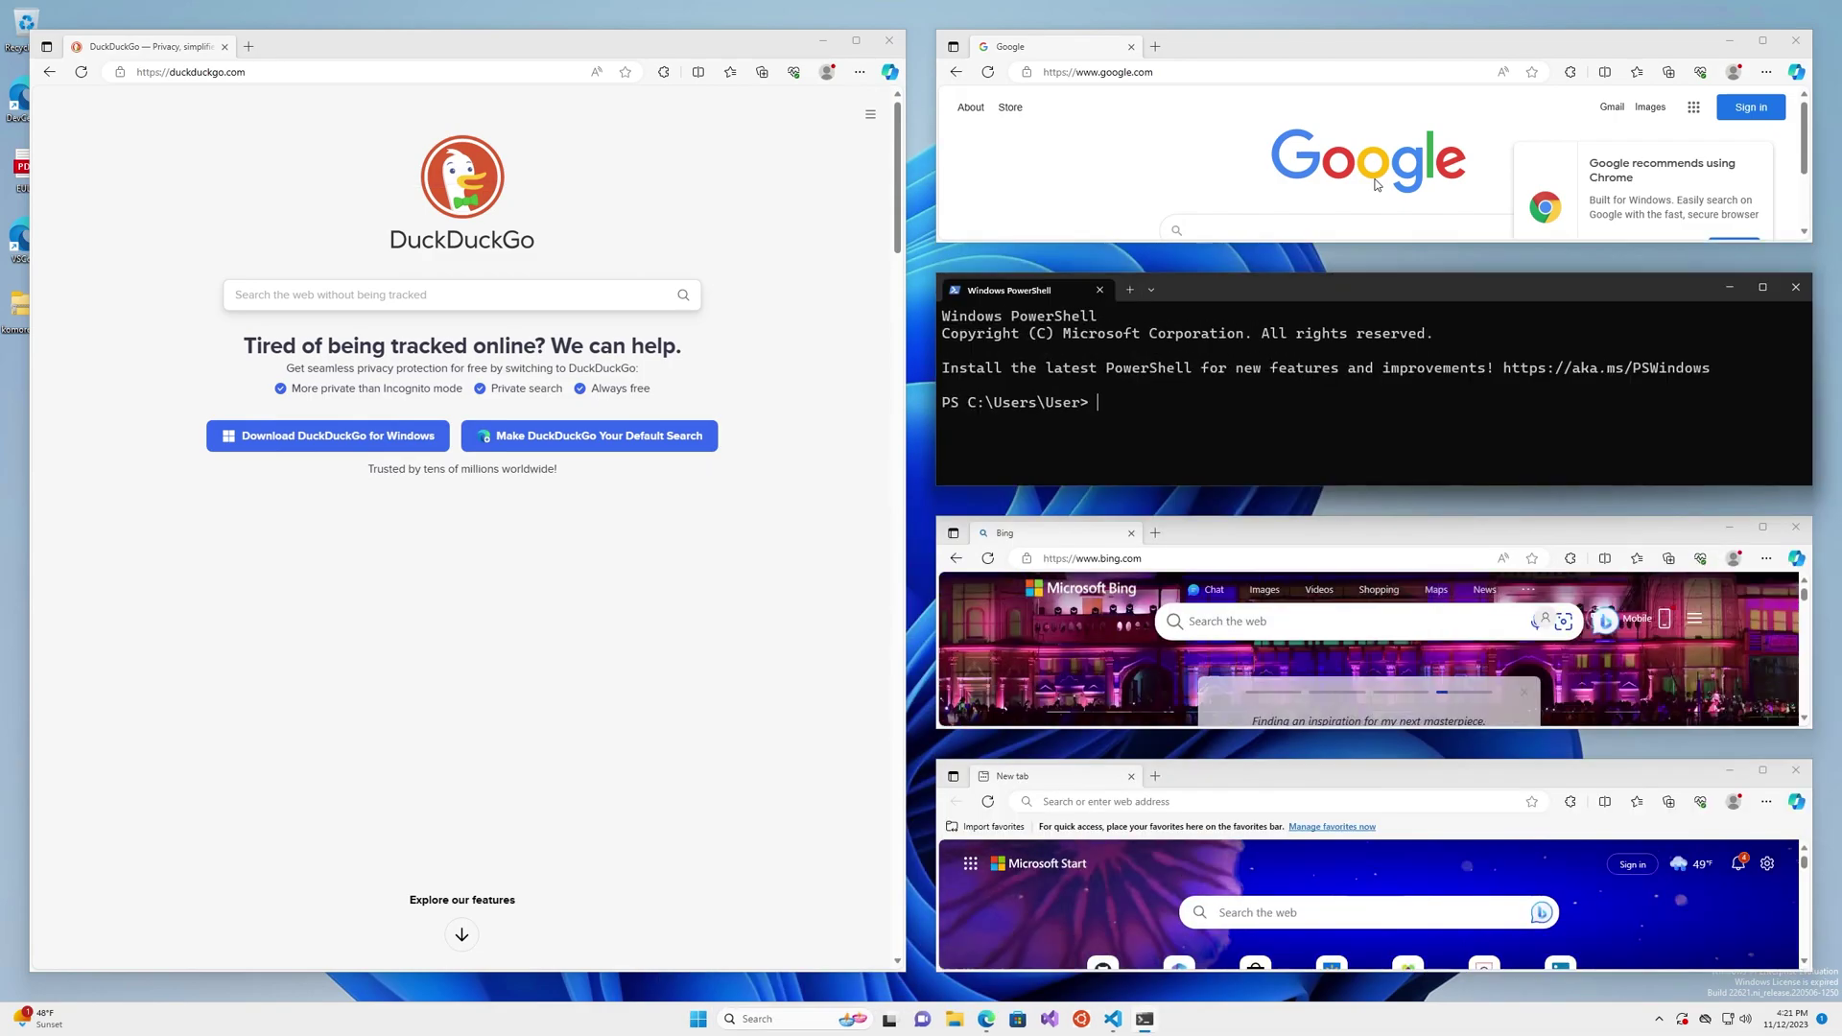
# Step: Run komorebic cycle-layout to see its usage, promote the terminal to the main tile, and clear
pyautogui.write('komorebic')
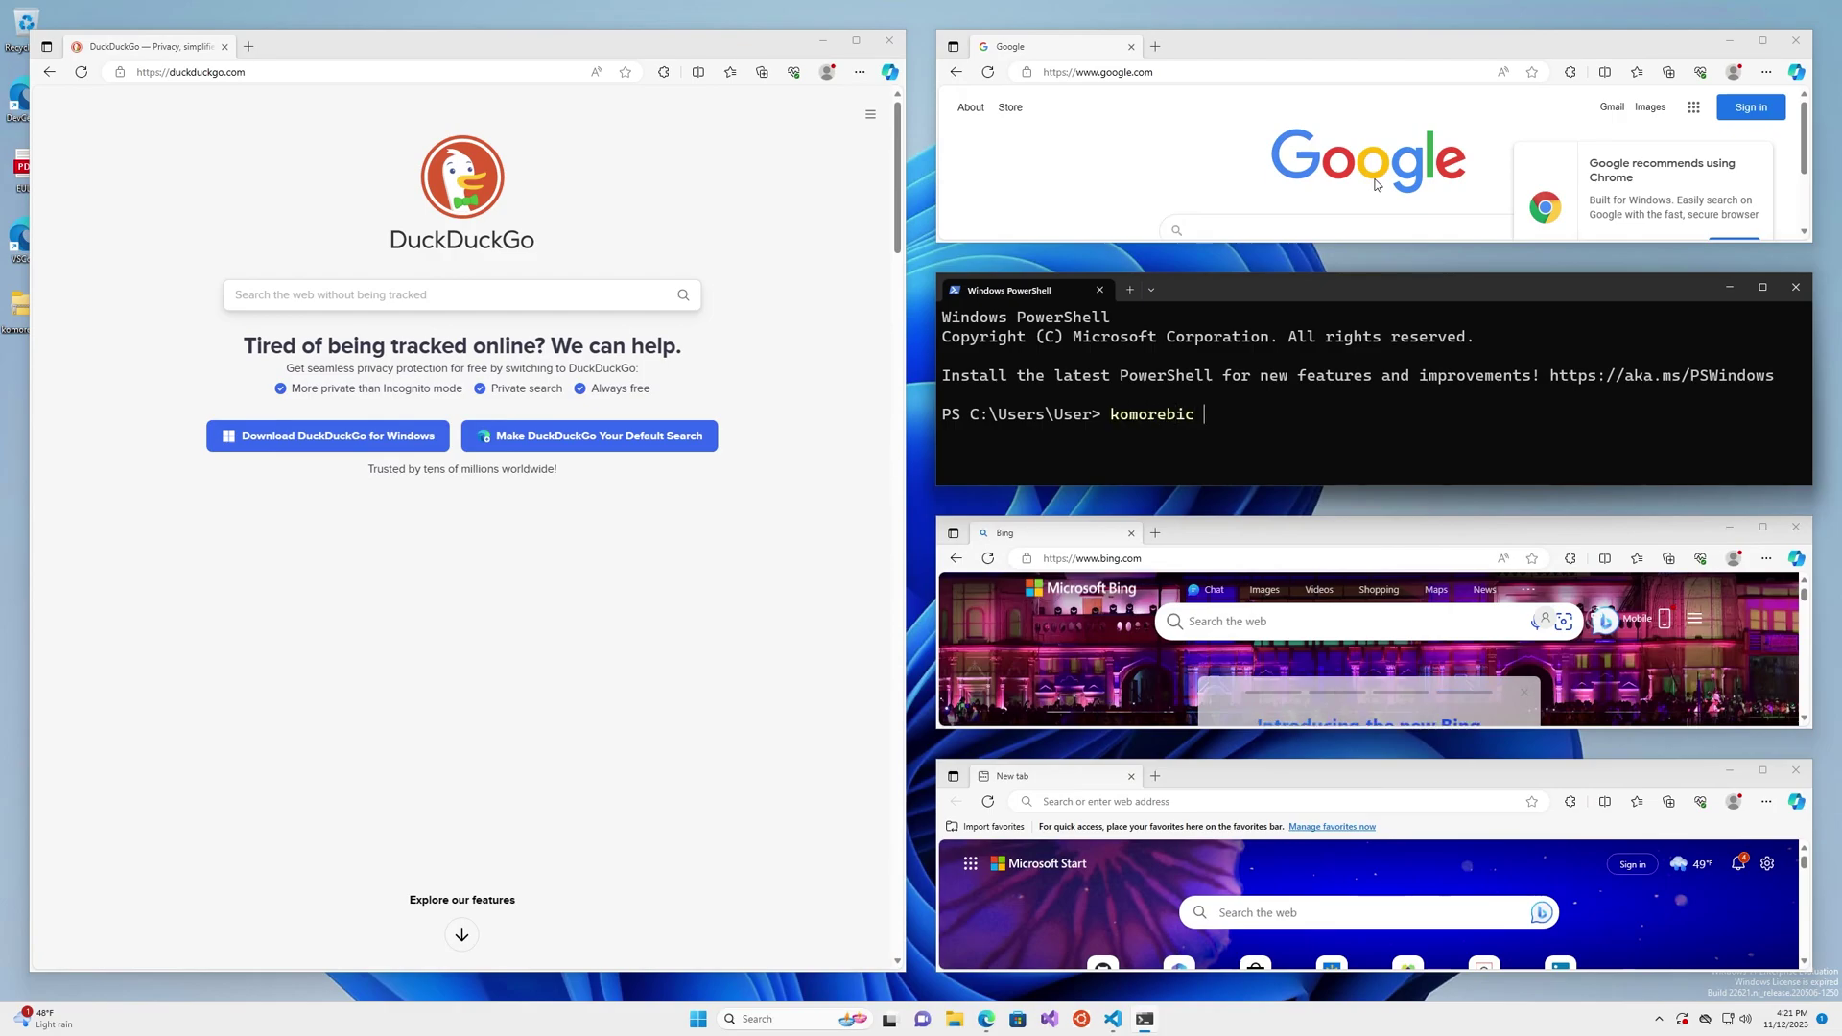
pyautogui.write(' cycle-layout')
pyautogui.press('Return')
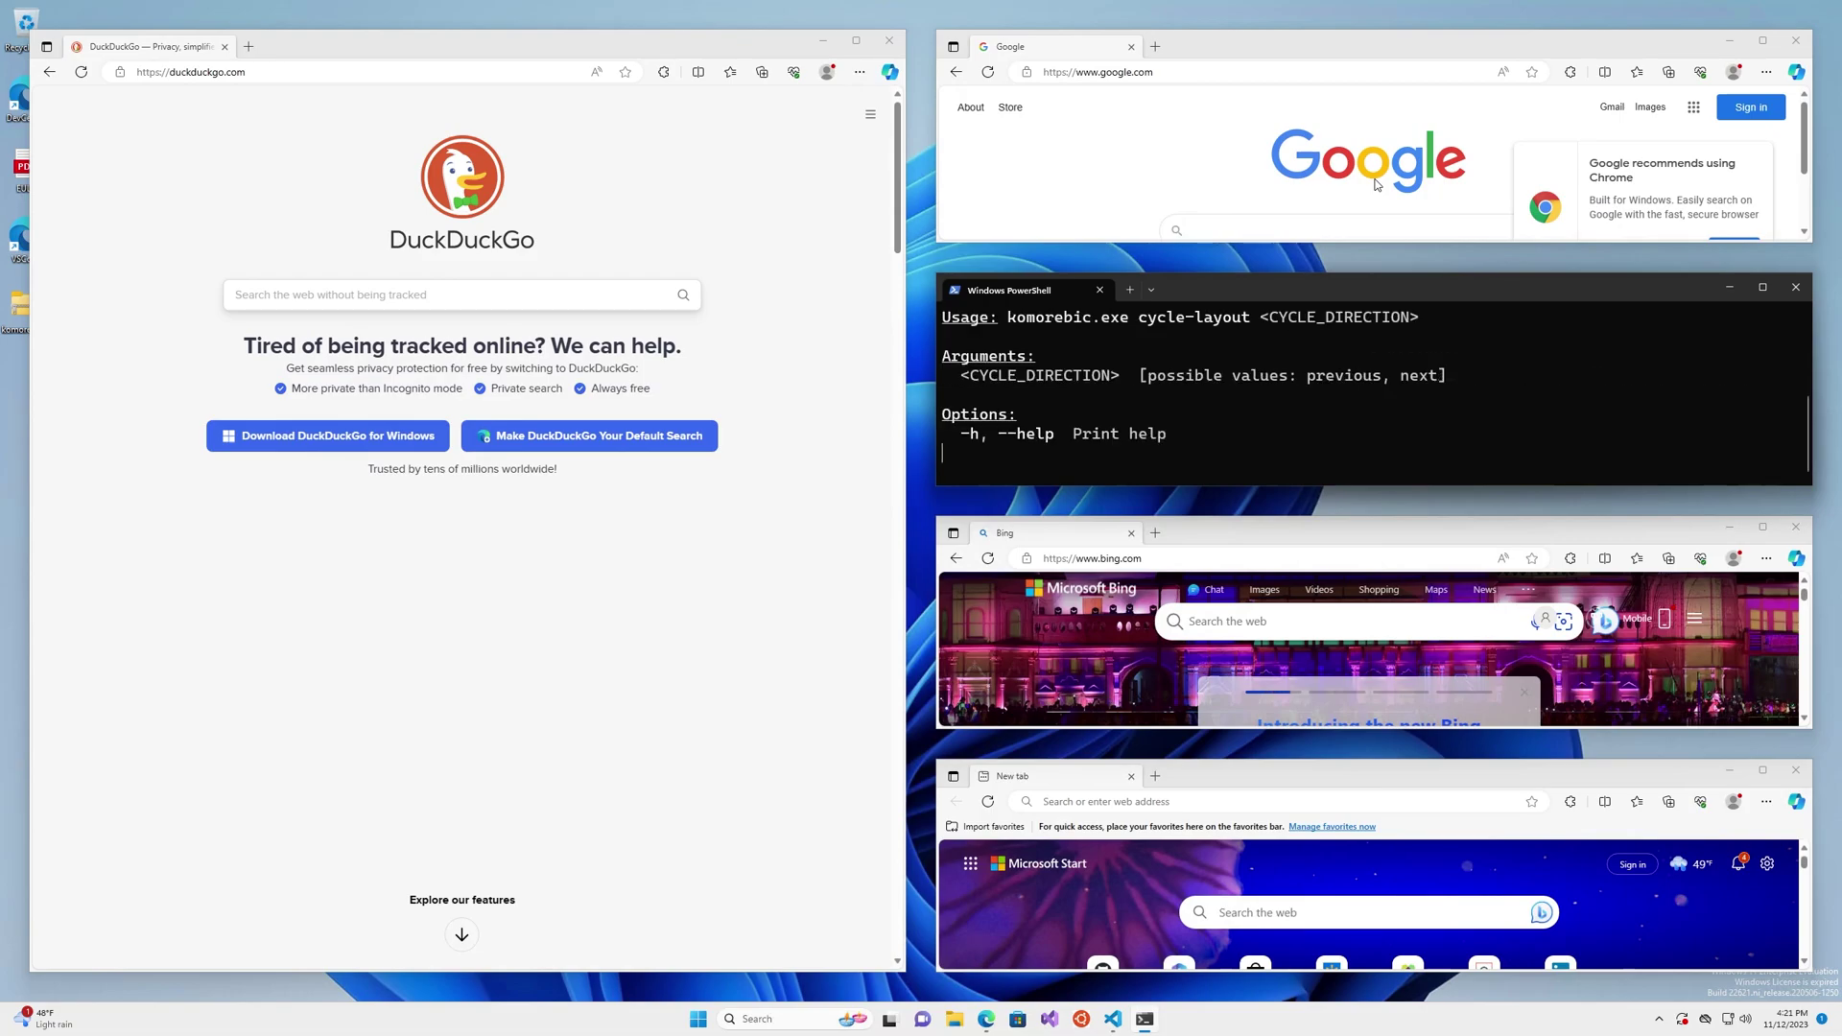
pyautogui.hotkey('alt', 'shift', 'Return')
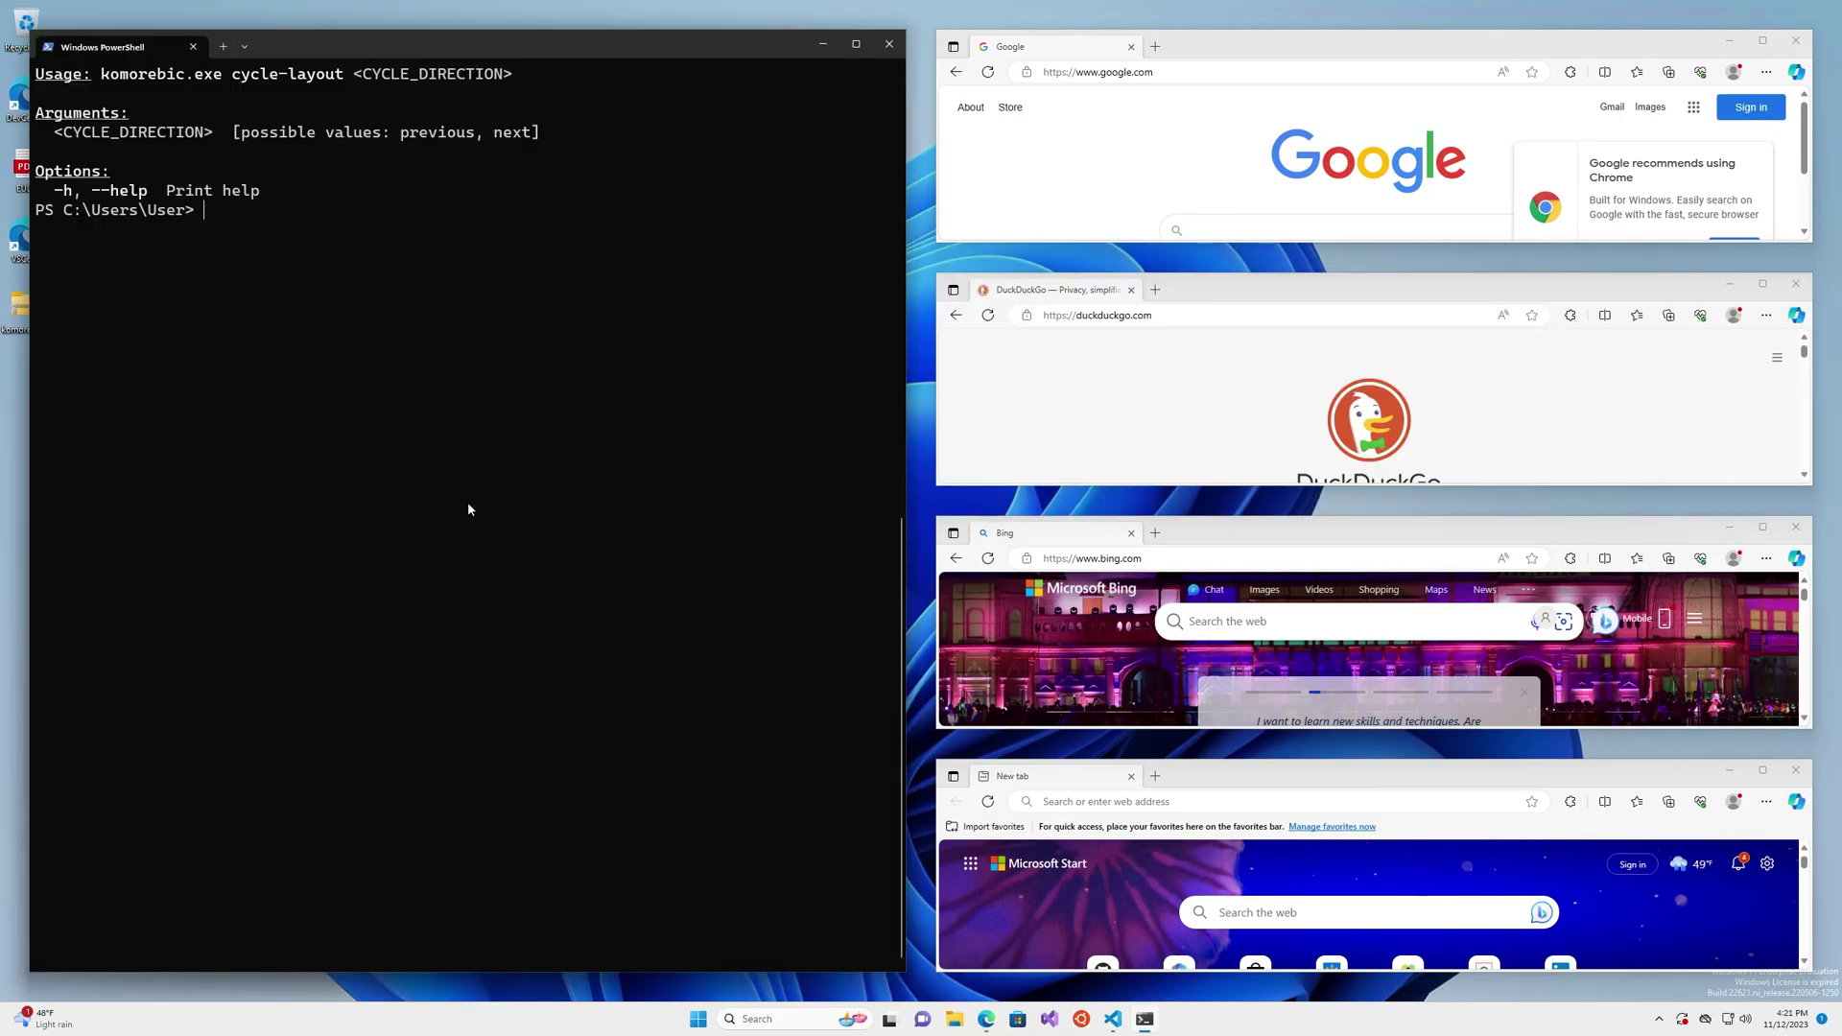
pyautogui.write('clear')
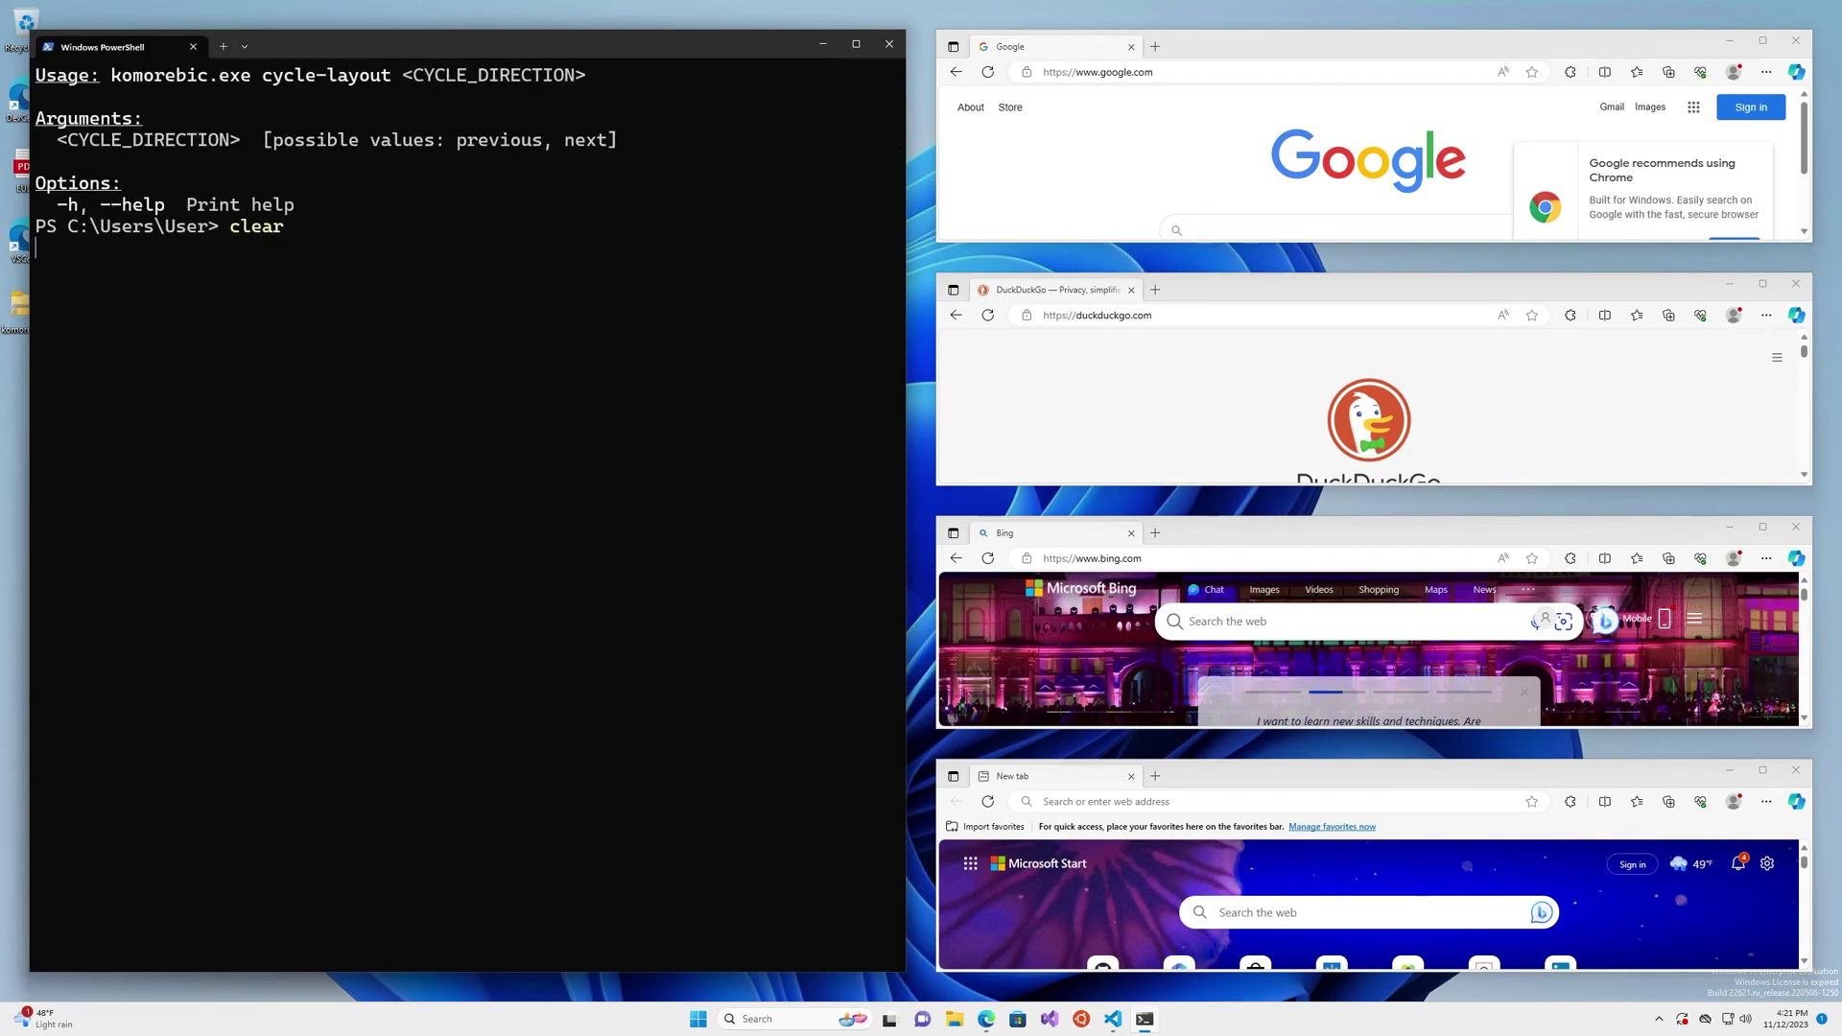
pyautogui.press('Return')
# Step: Show the cycle-layout help again and prepare 'komorebic cycle-layout next'
pyautogui.press('Up')
pyautogui.press('Up')
pyautogui.press('Return')
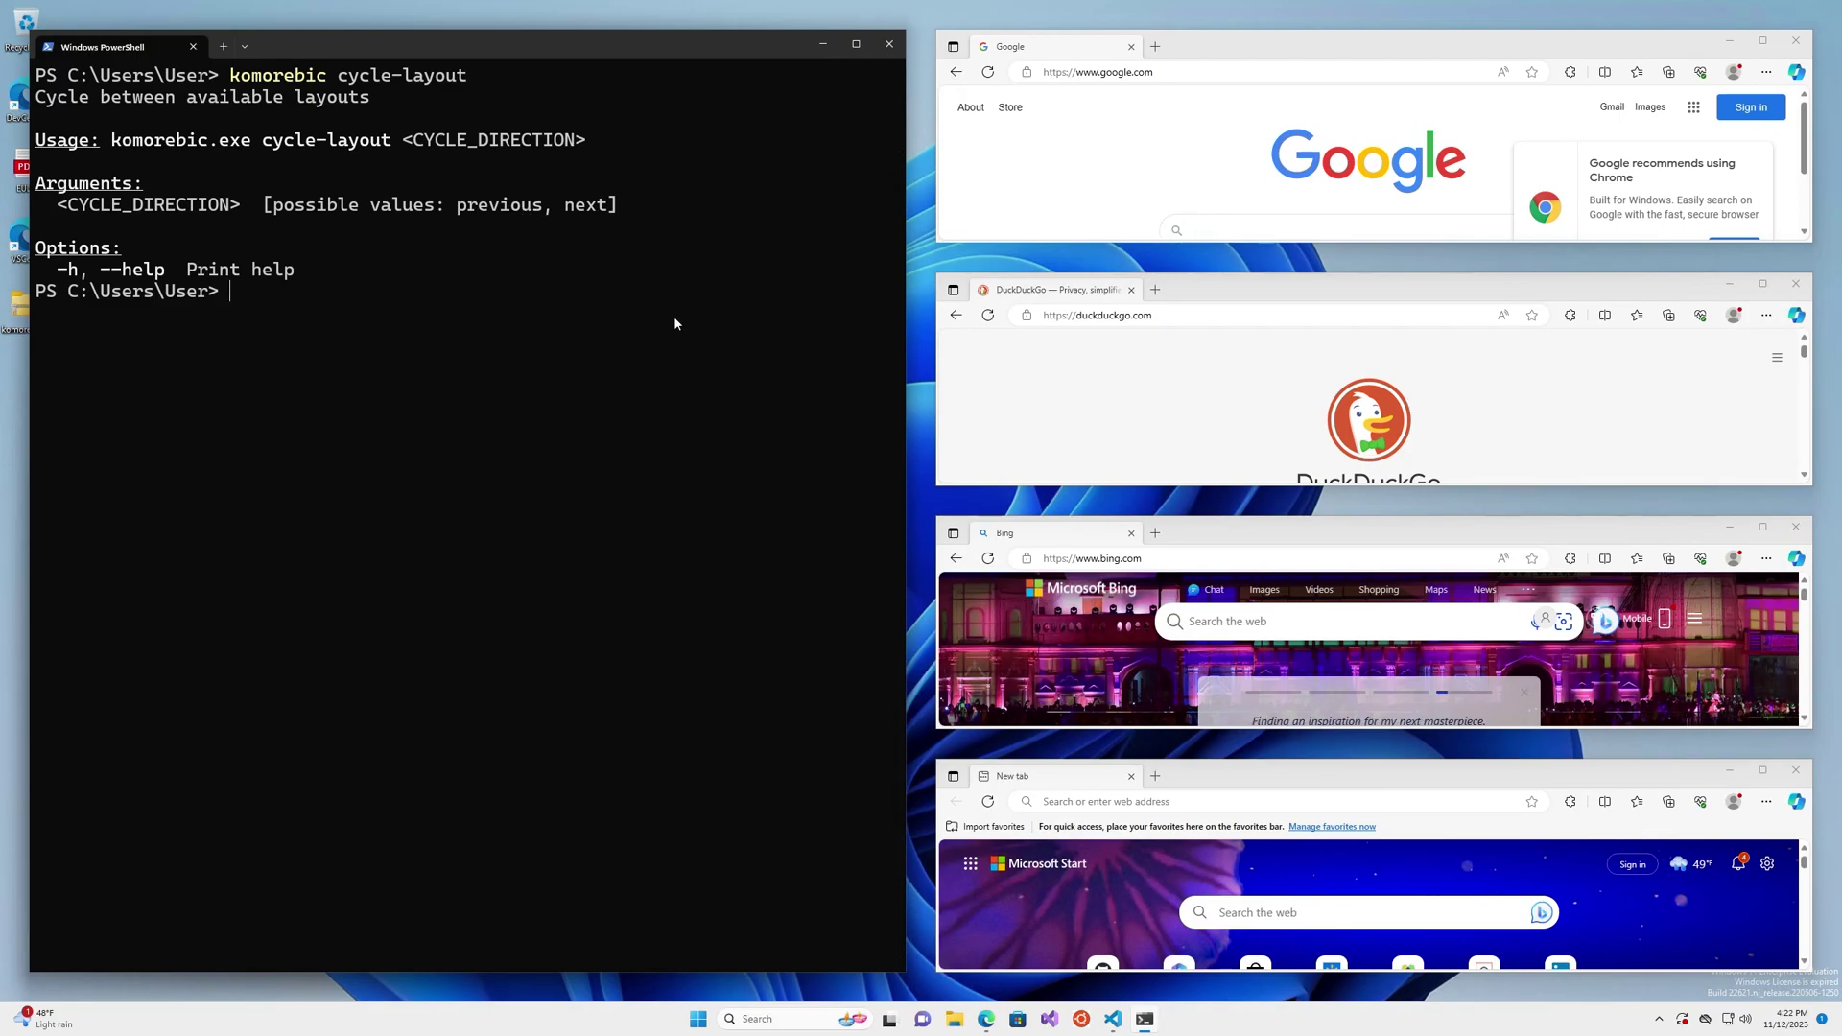
pyautogui.press('Up')
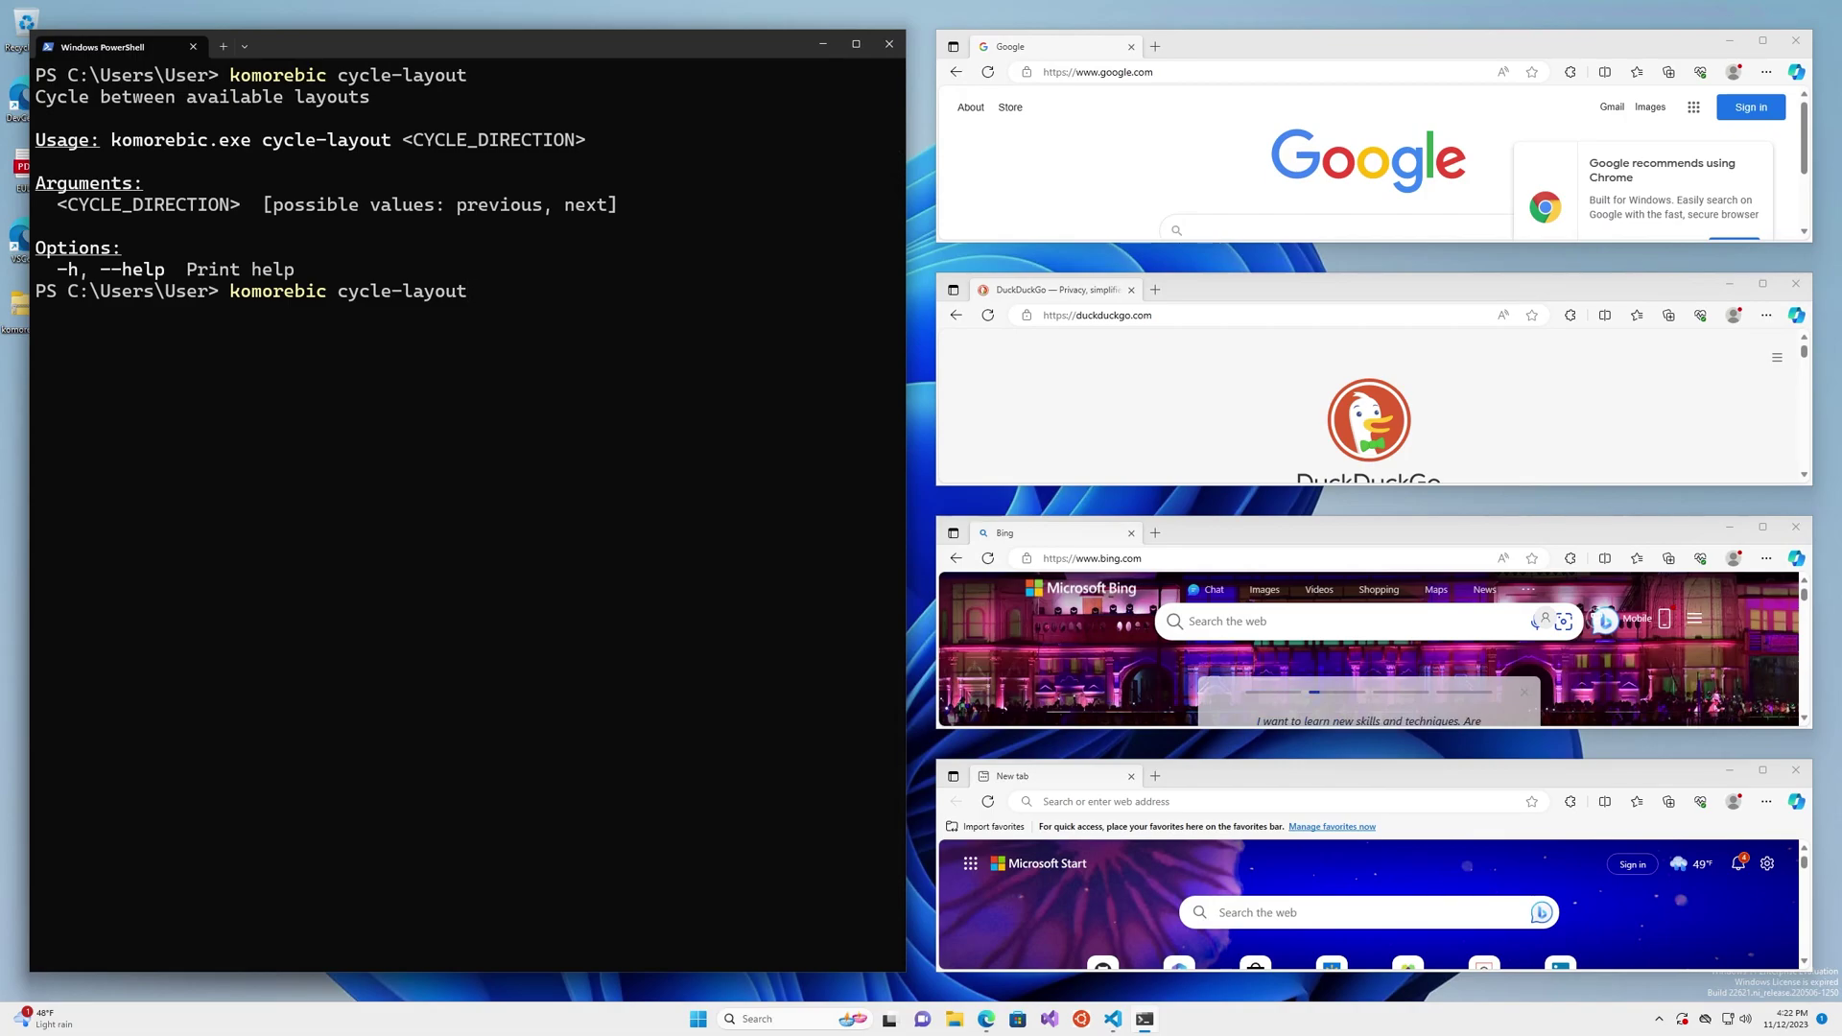
pyautogui.write('next')
# Step: Run 'komorebic cycle-layout next' six times, through column and row layouts back to terminal-left
pyautogui.press('Return')
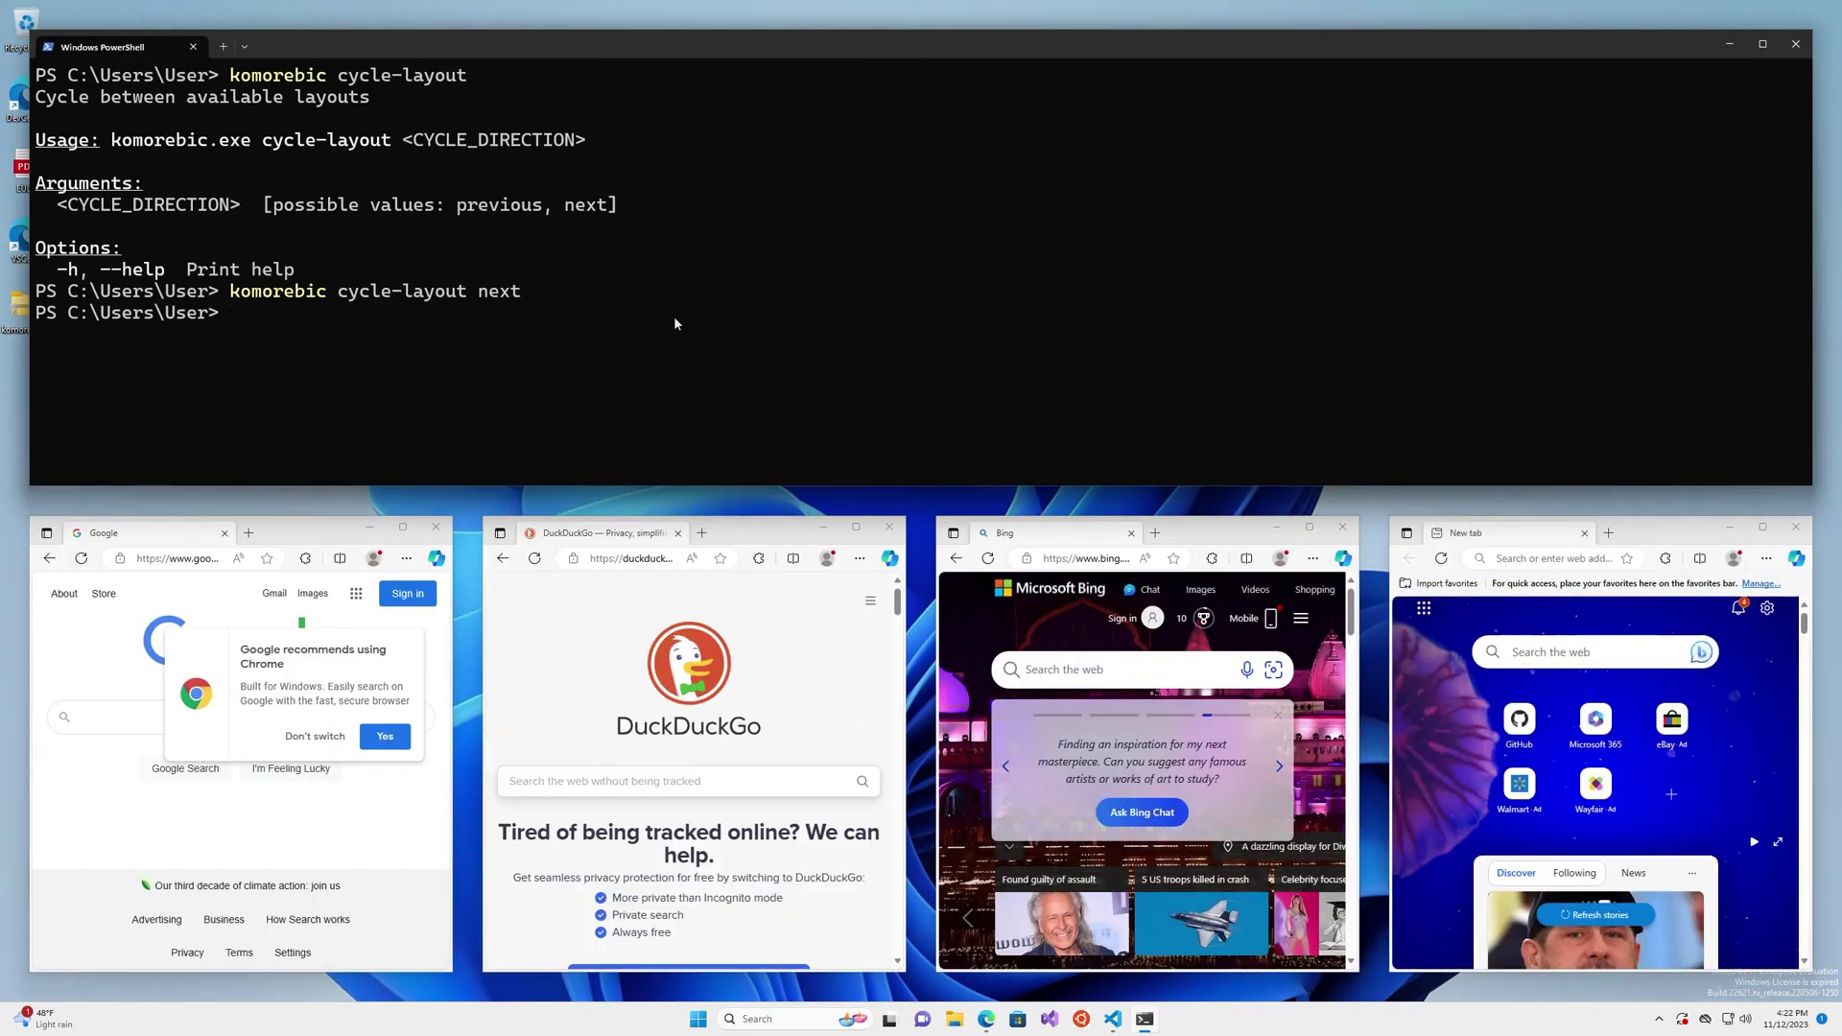
pyautogui.press('Up')
pyautogui.press('Return')
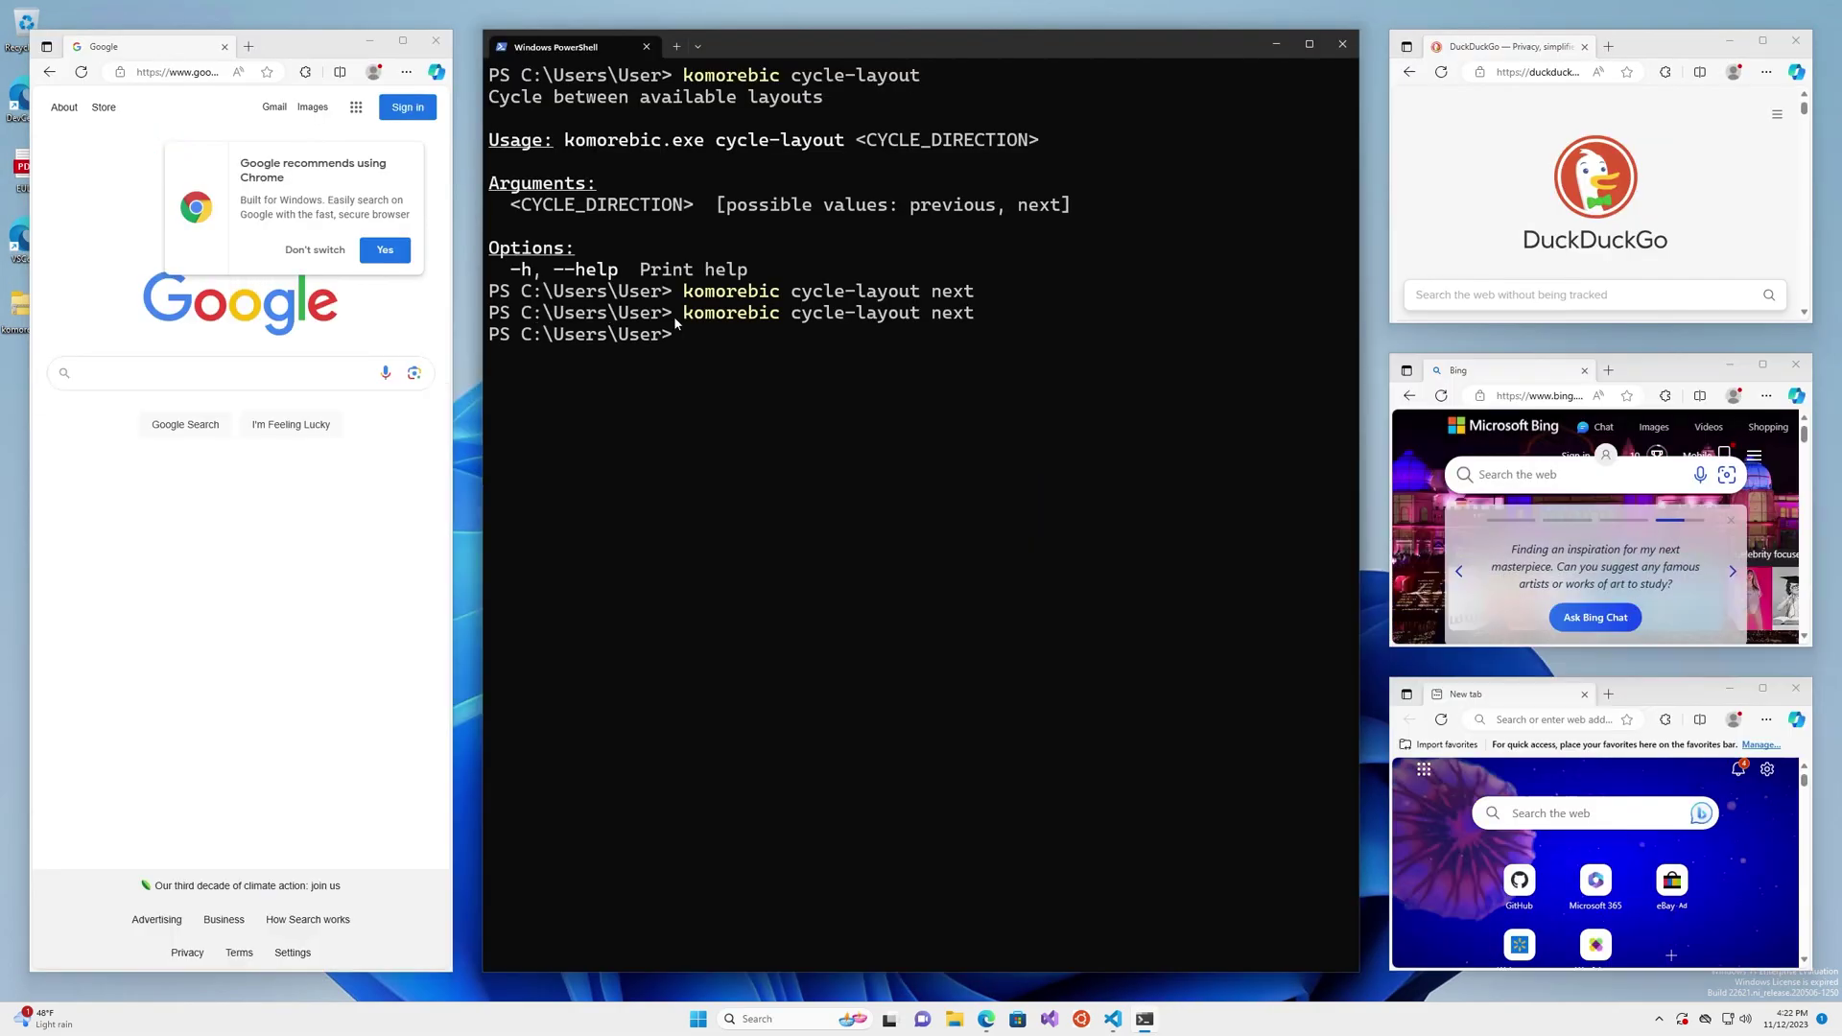
pyautogui.press('Up')
pyautogui.press('Return')
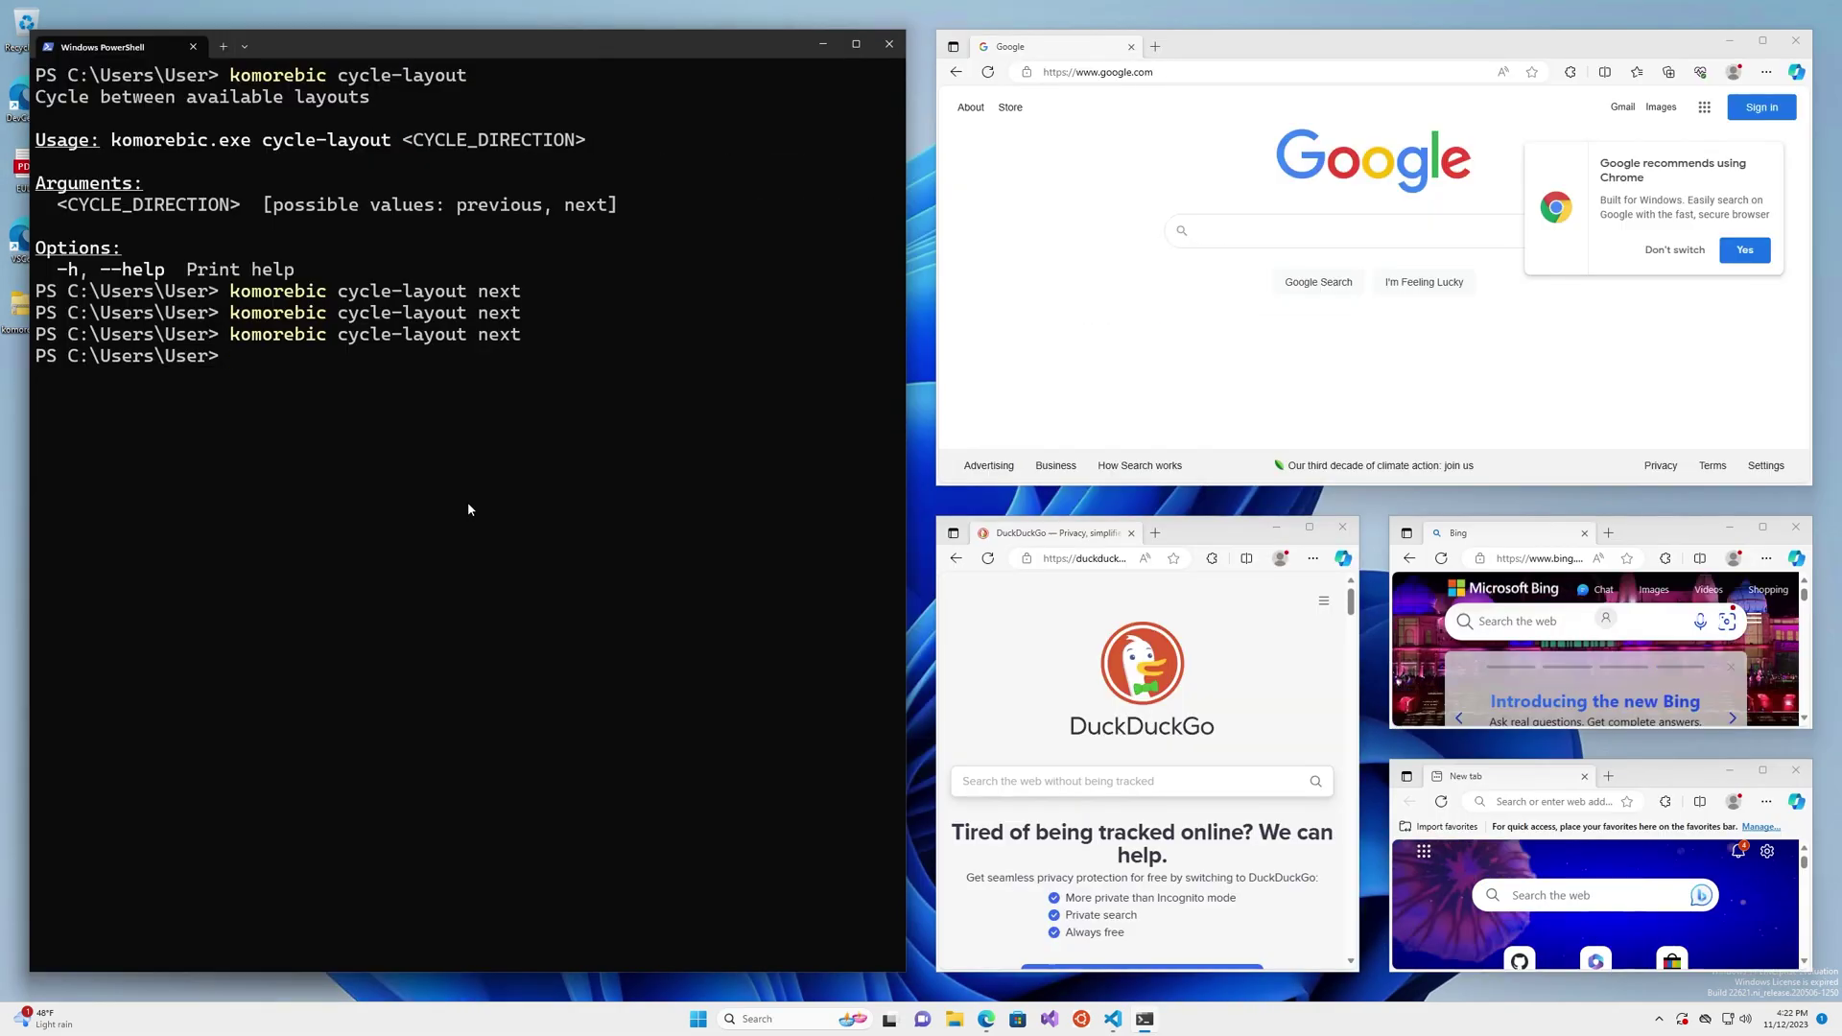
pyautogui.press('Up')
pyautogui.press('Return')
pyautogui.press('Up')
pyautogui.press('Return')
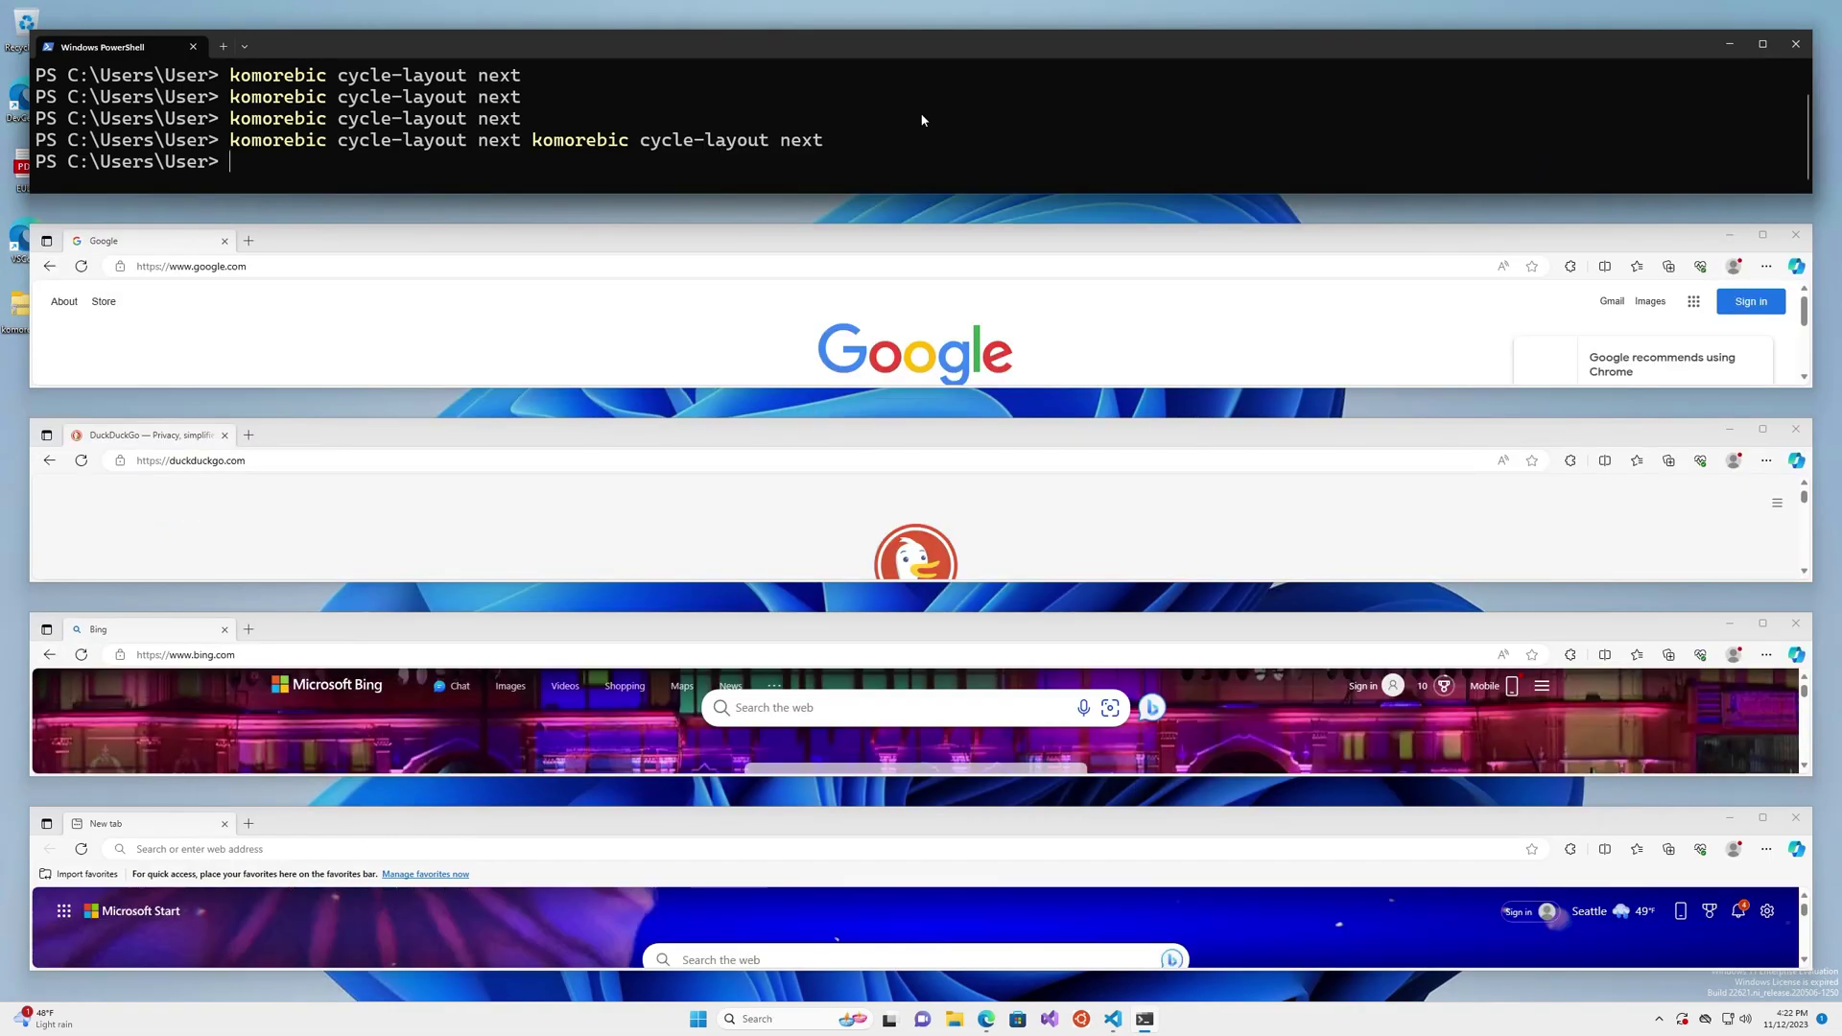
pyautogui.press('Up')
pyautogui.press('Return')
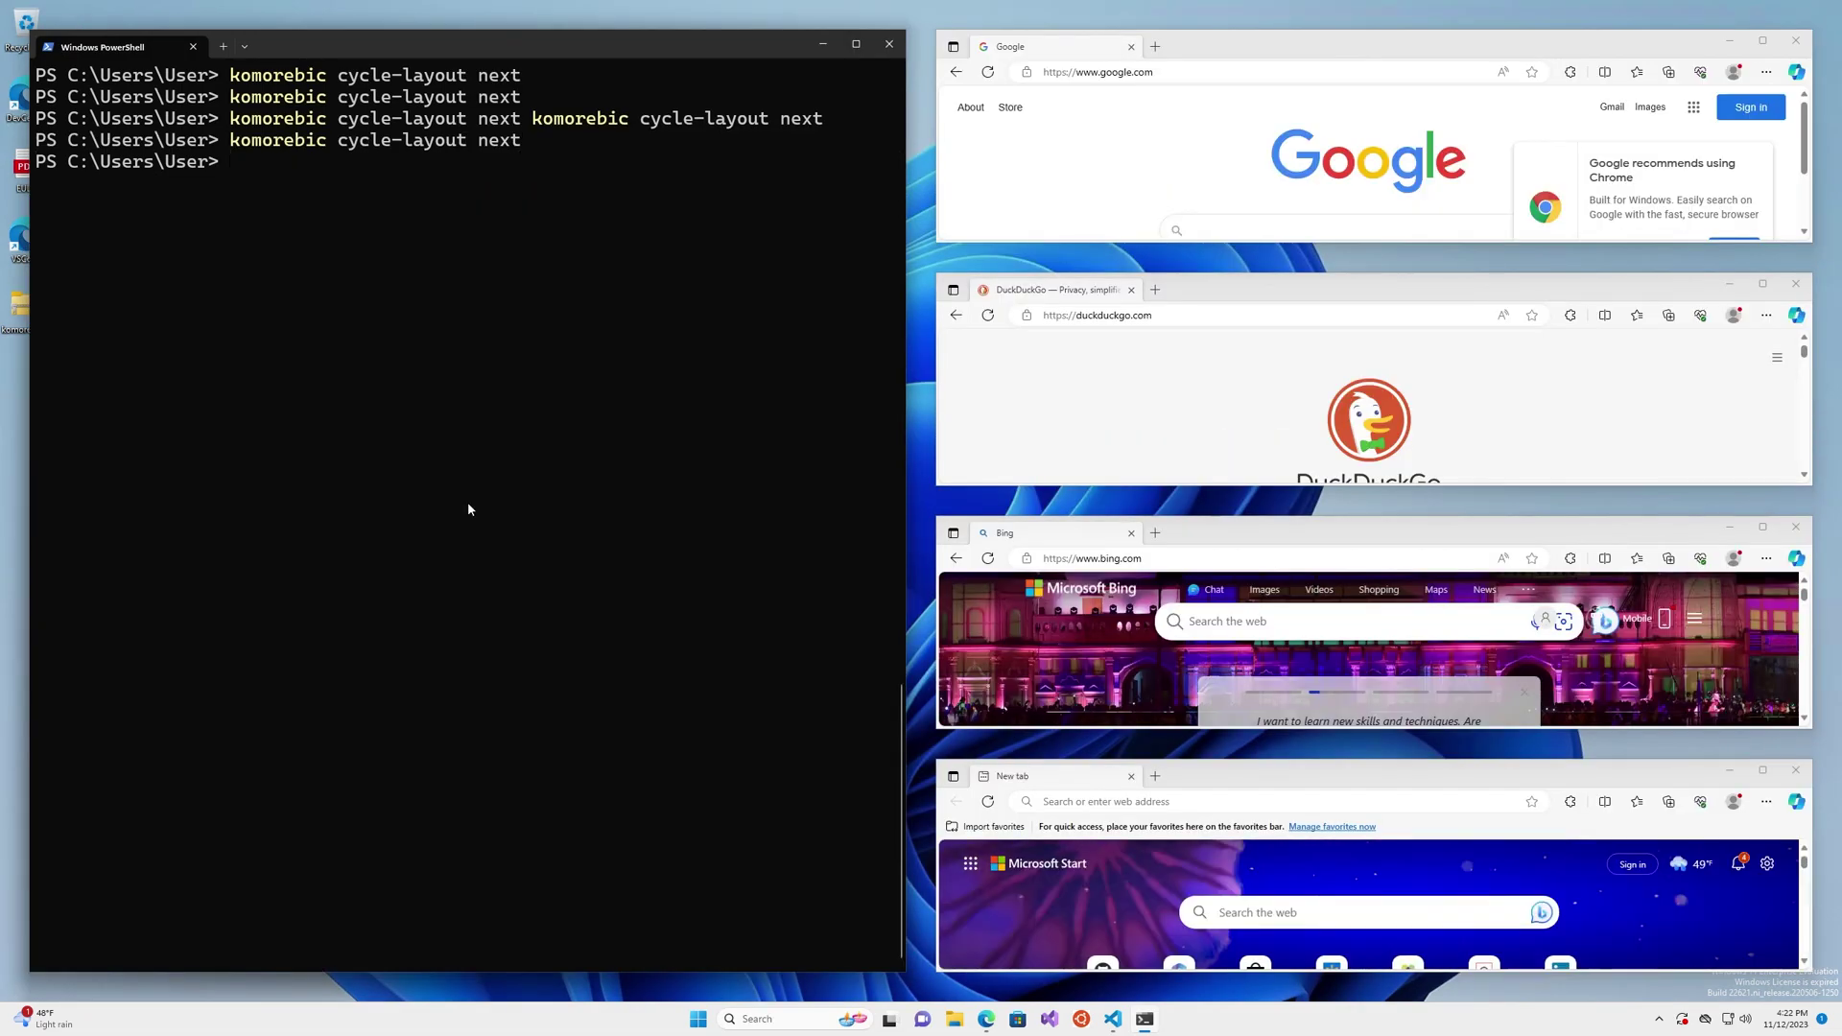
# Step: Open a second PowerShell tab with larger text and stream events via komorebic log
pyautogui.click(224, 56)
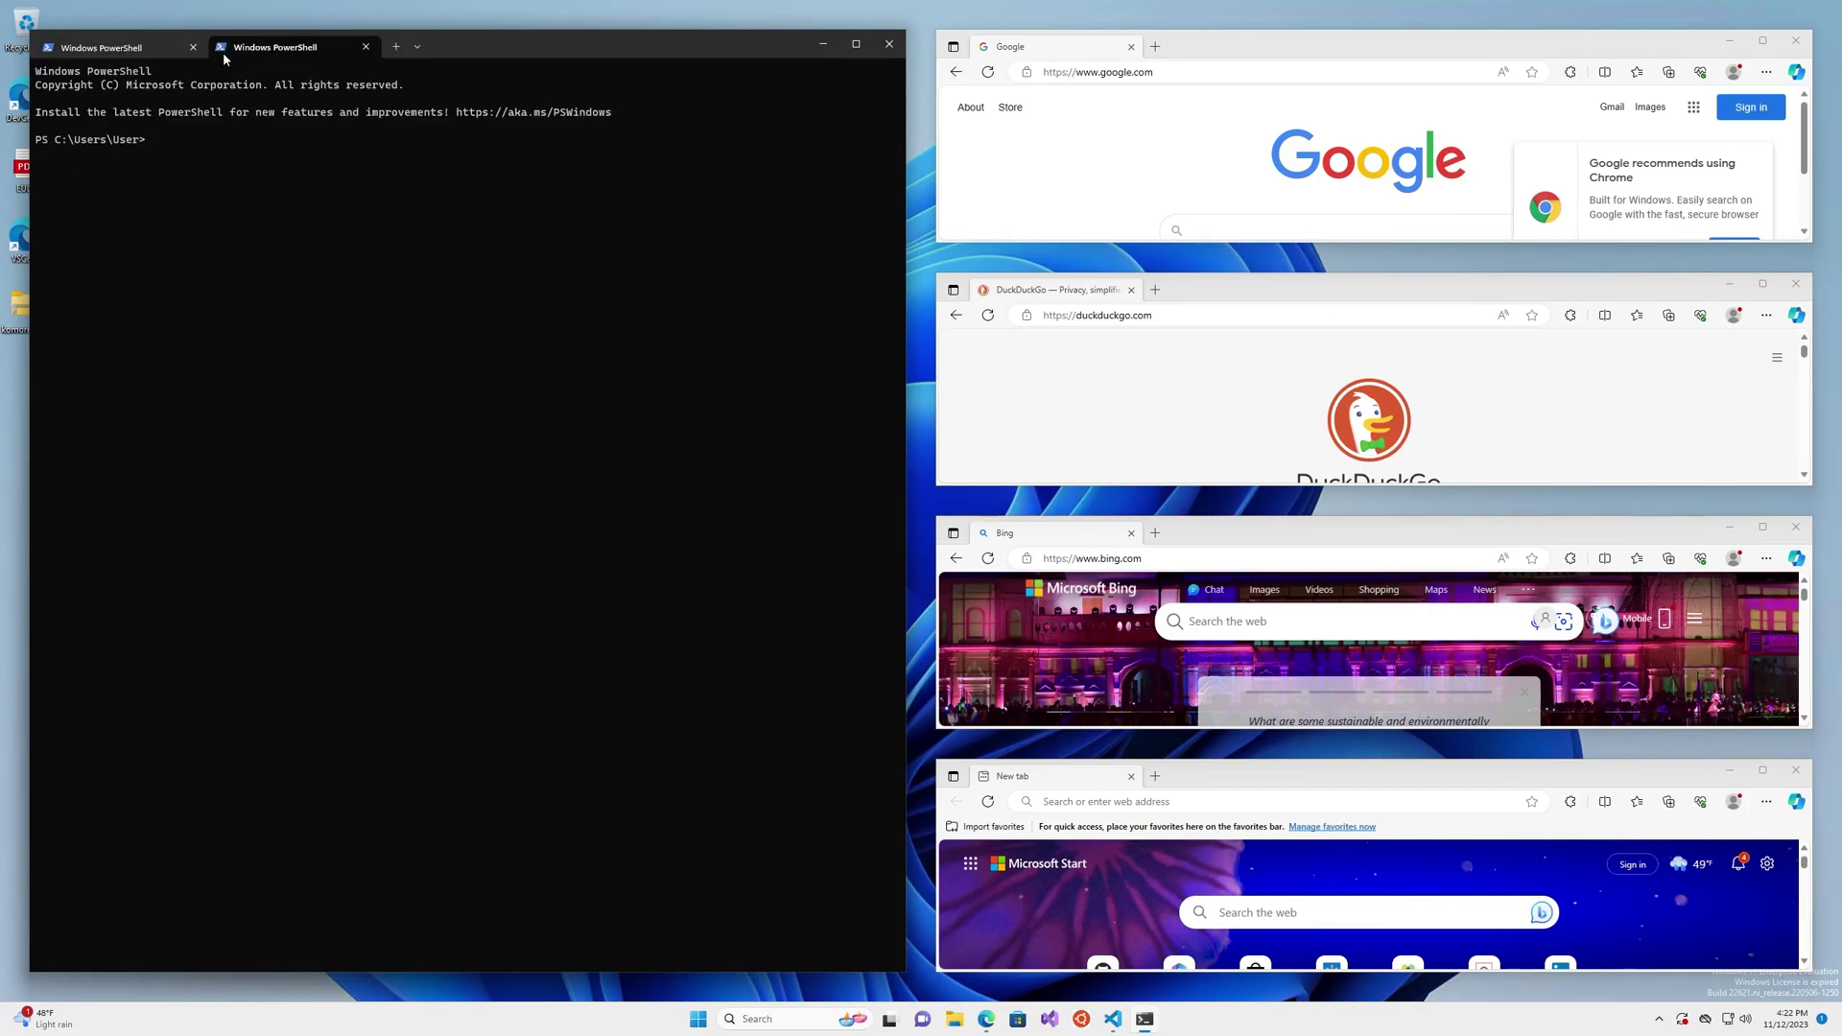
pyautogui.hotkey('ctrl', '=')
pyautogui.hotkey('ctrl', '=')
pyautogui.hotkey('ctrl', '=')
pyautogui.hotkey('ctrl', '=')
pyautogui.write('komorebic log')
pyautogui.press('Return')
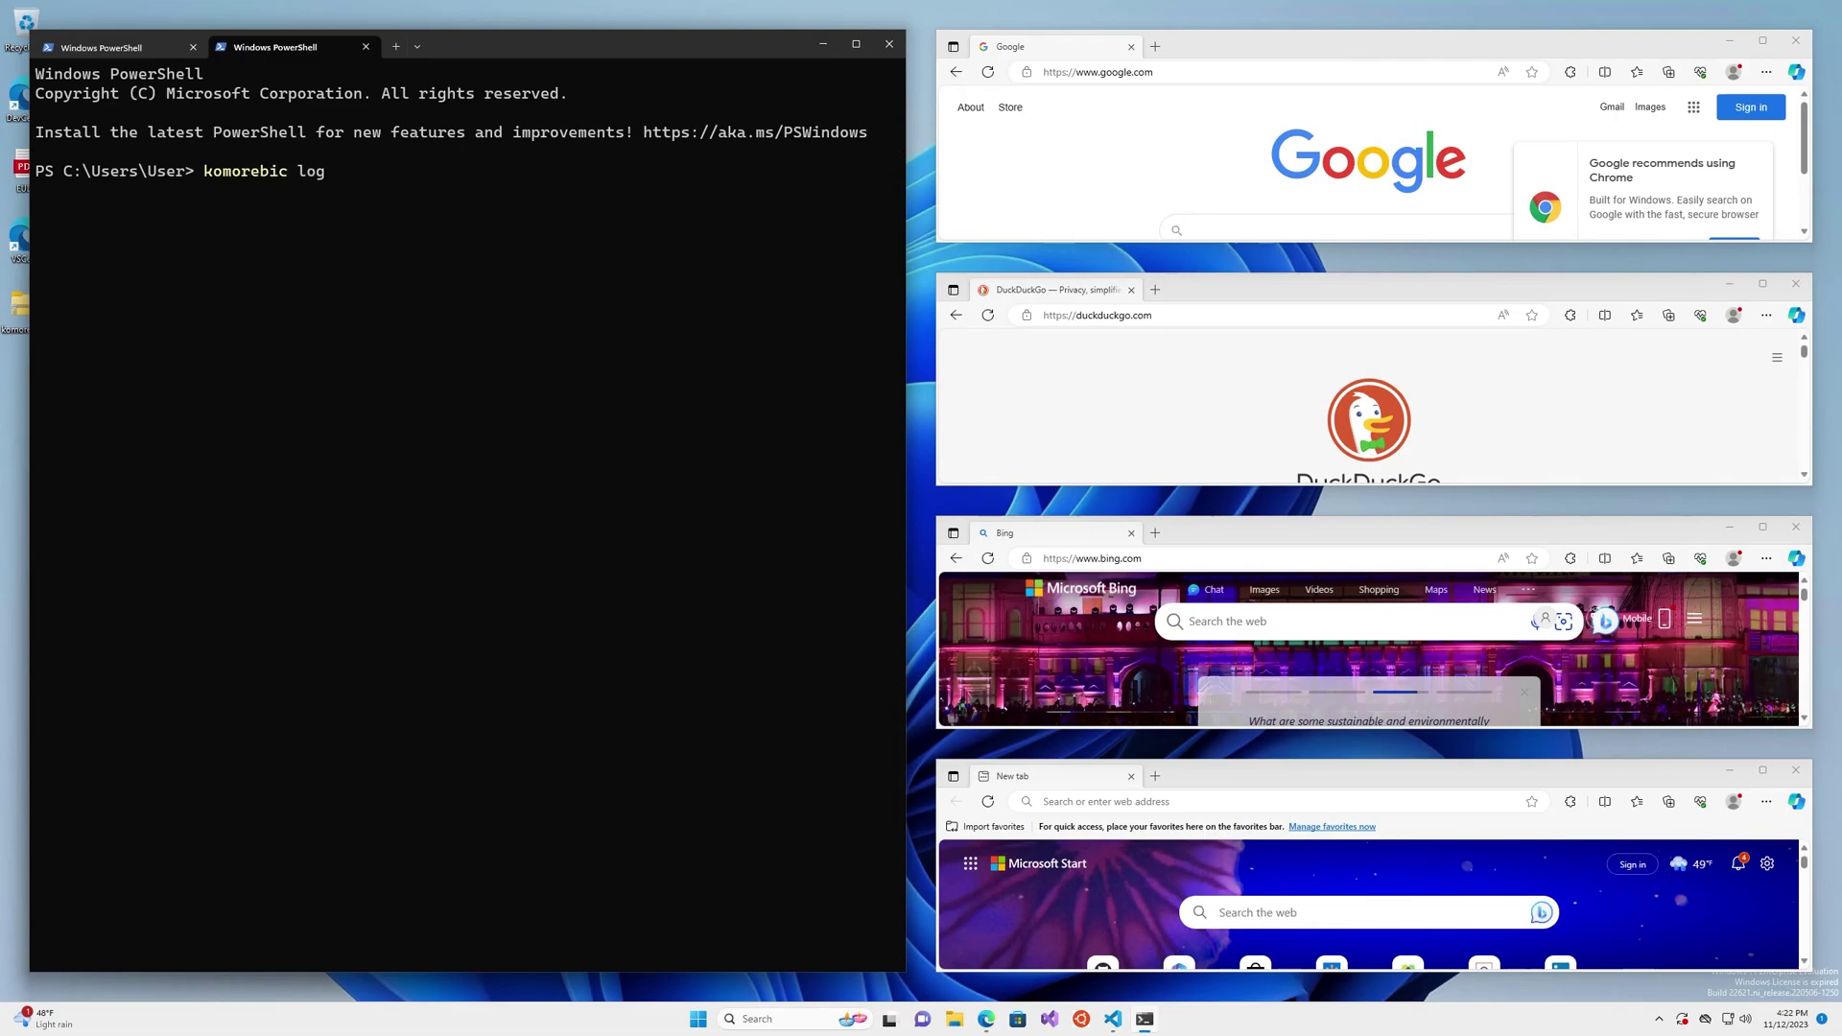
# Step: Rerun cycle-layout next three times, logging horizontal_stack, ultrawide_vertical_stack and bsp
pyautogui.click(182, 48)
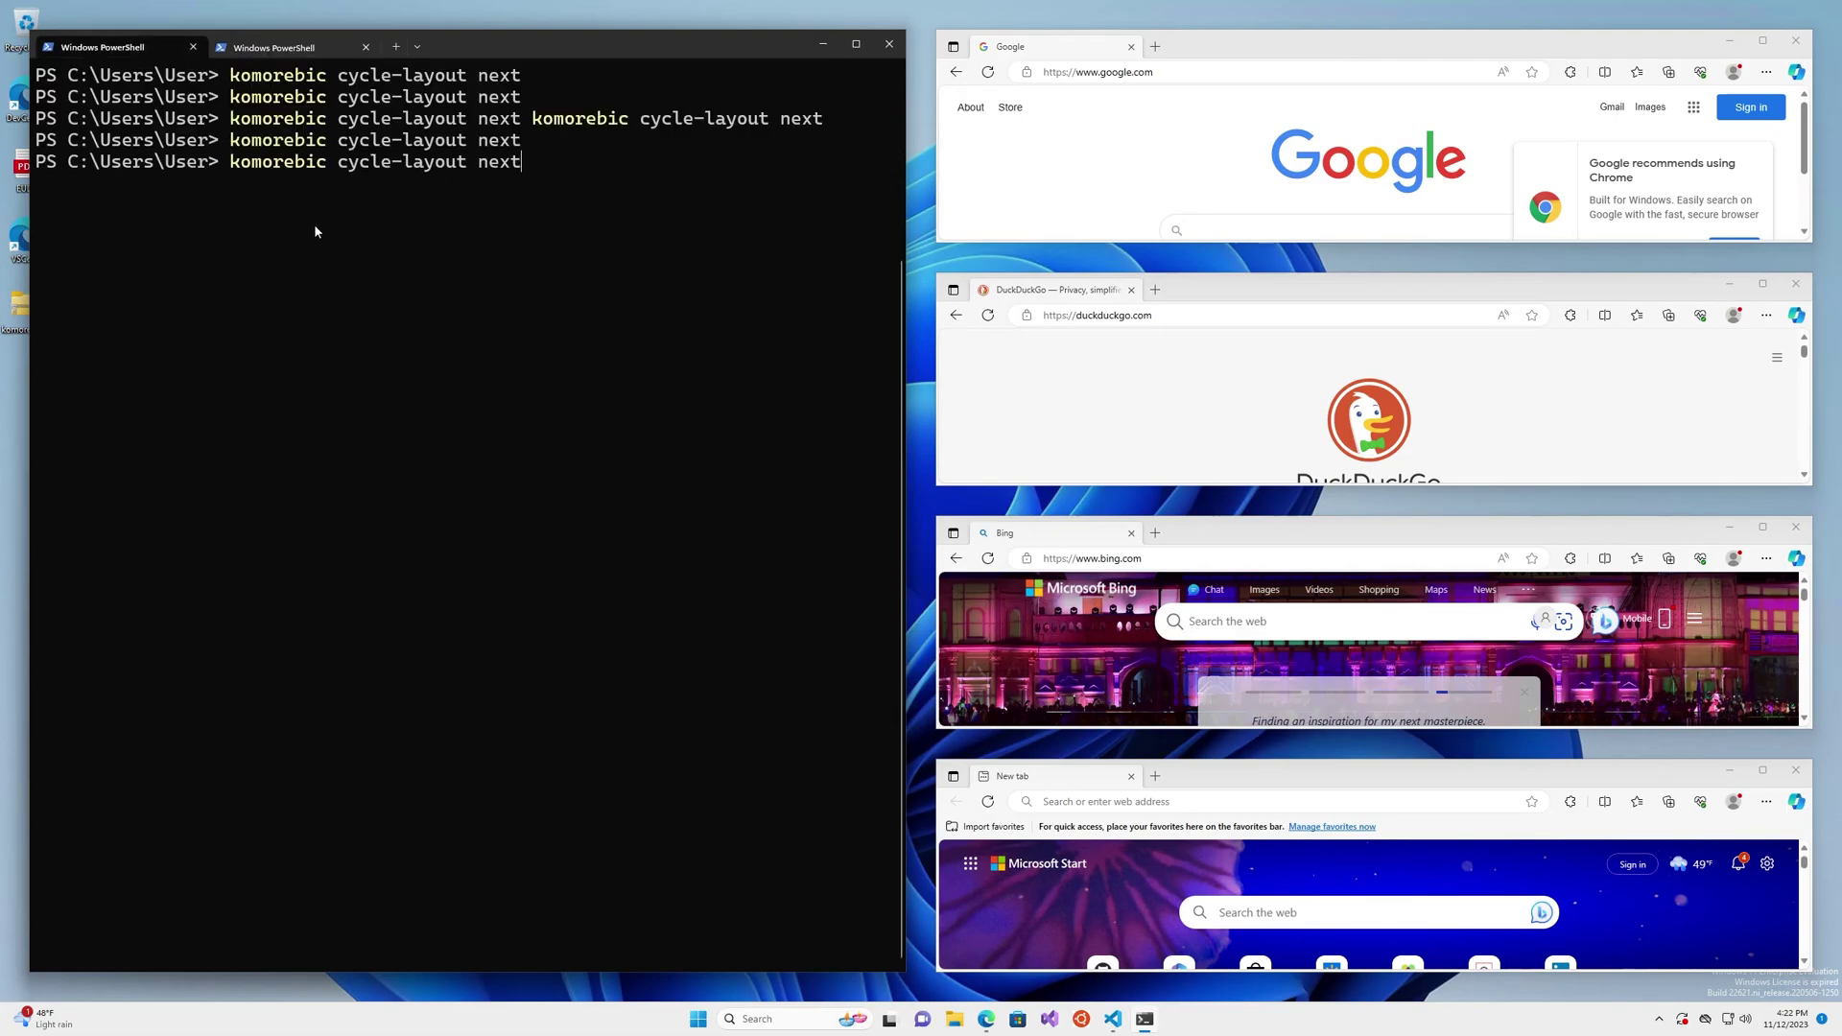
pyautogui.press('Return')
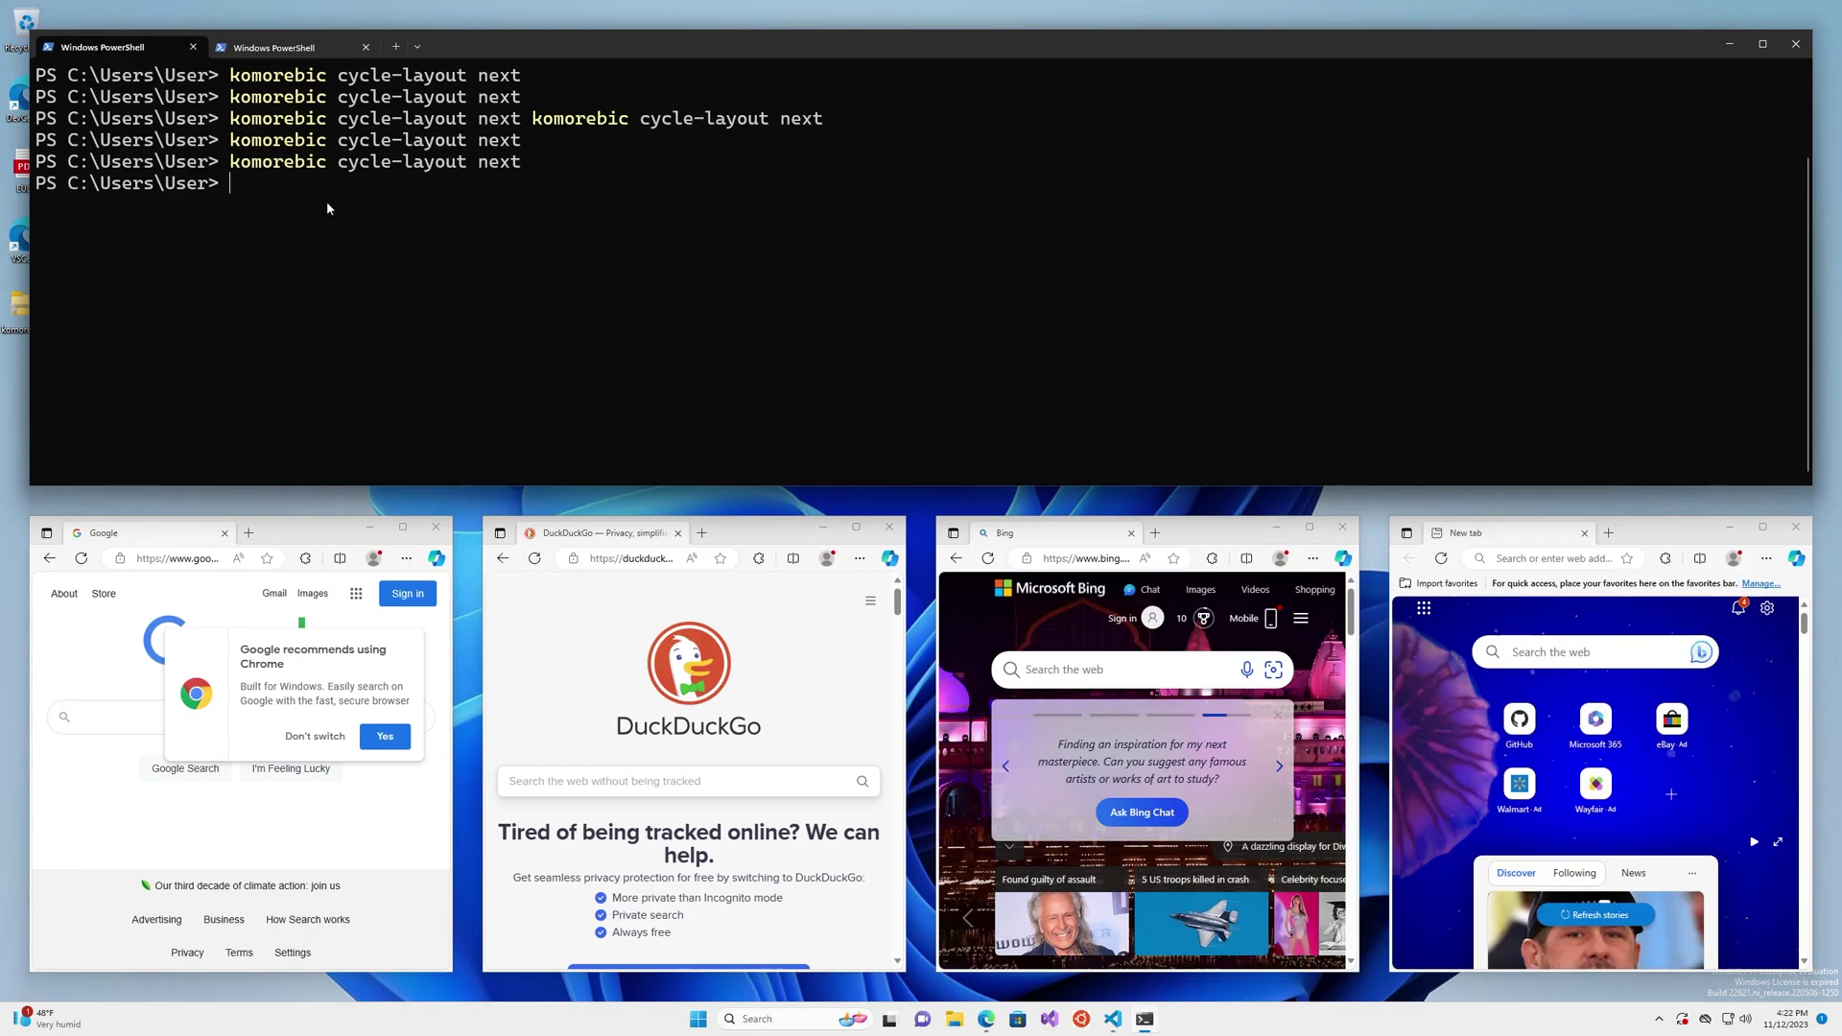
pyautogui.click(282, 55)
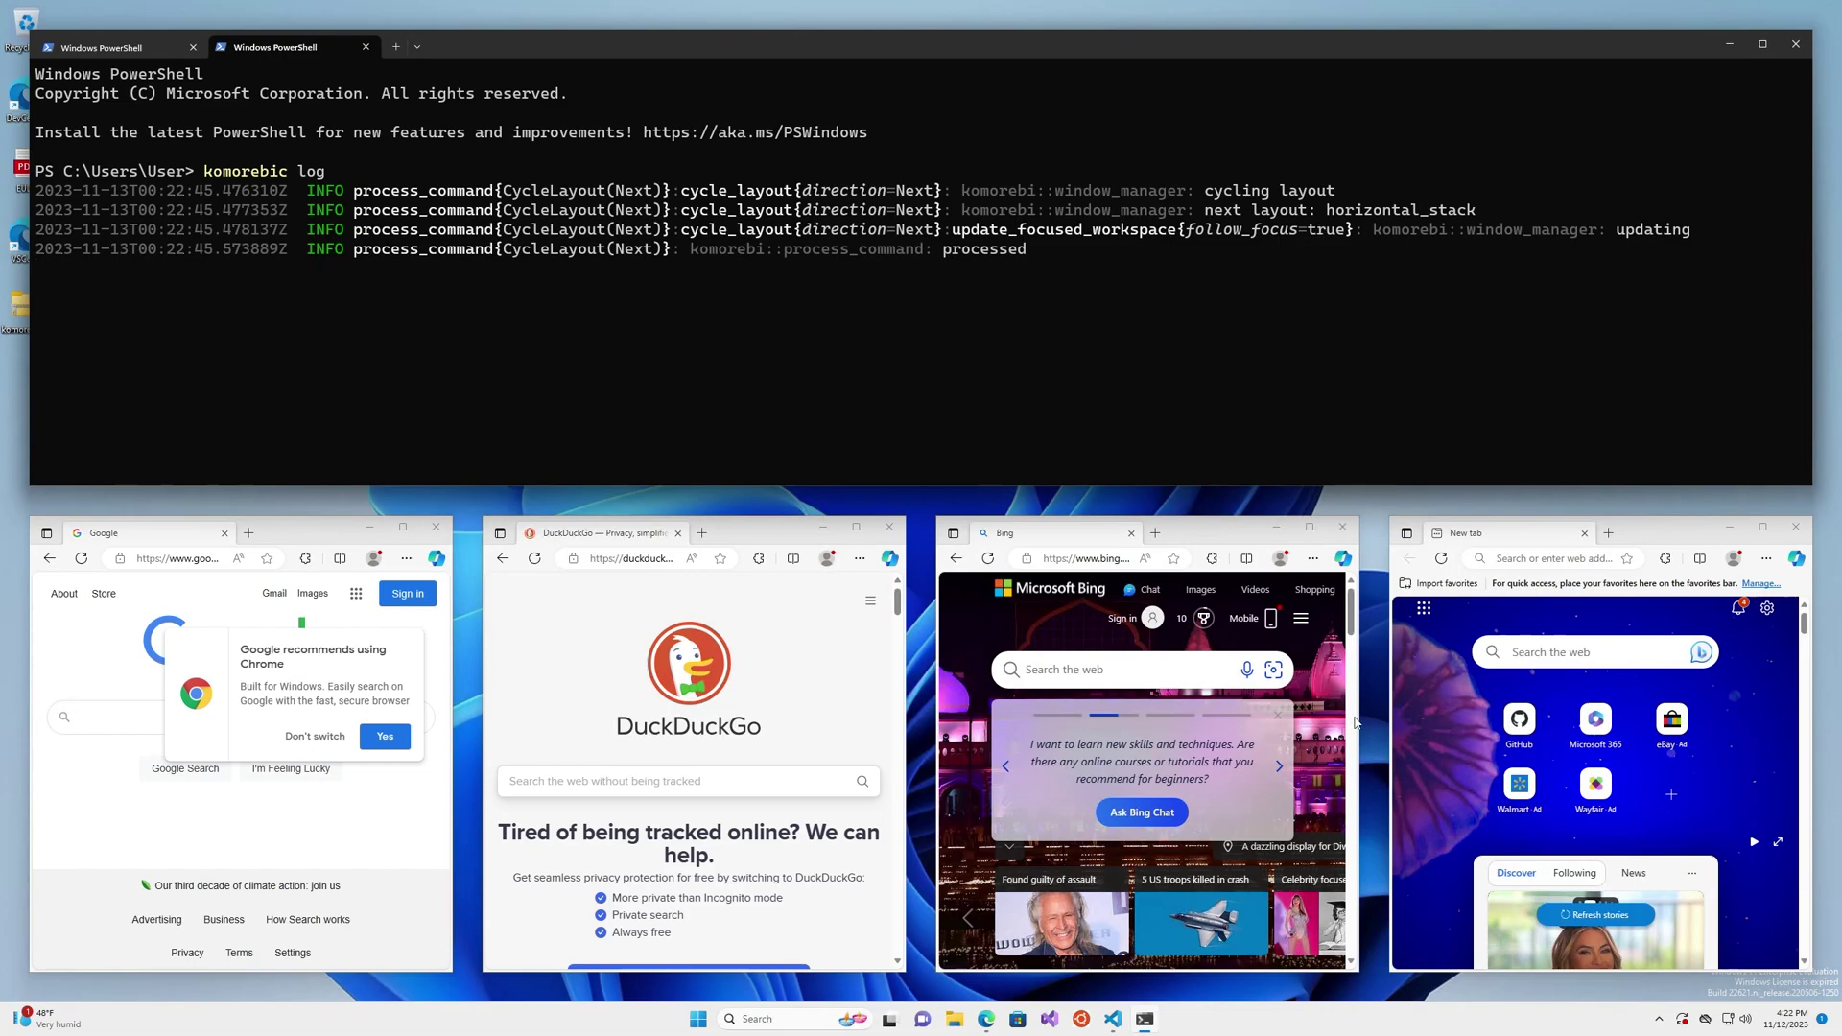
pyautogui.hotkey('ctrl', 'Tab')
pyautogui.press('Up')
pyautogui.press('Return')
pyautogui.click(740, 56)
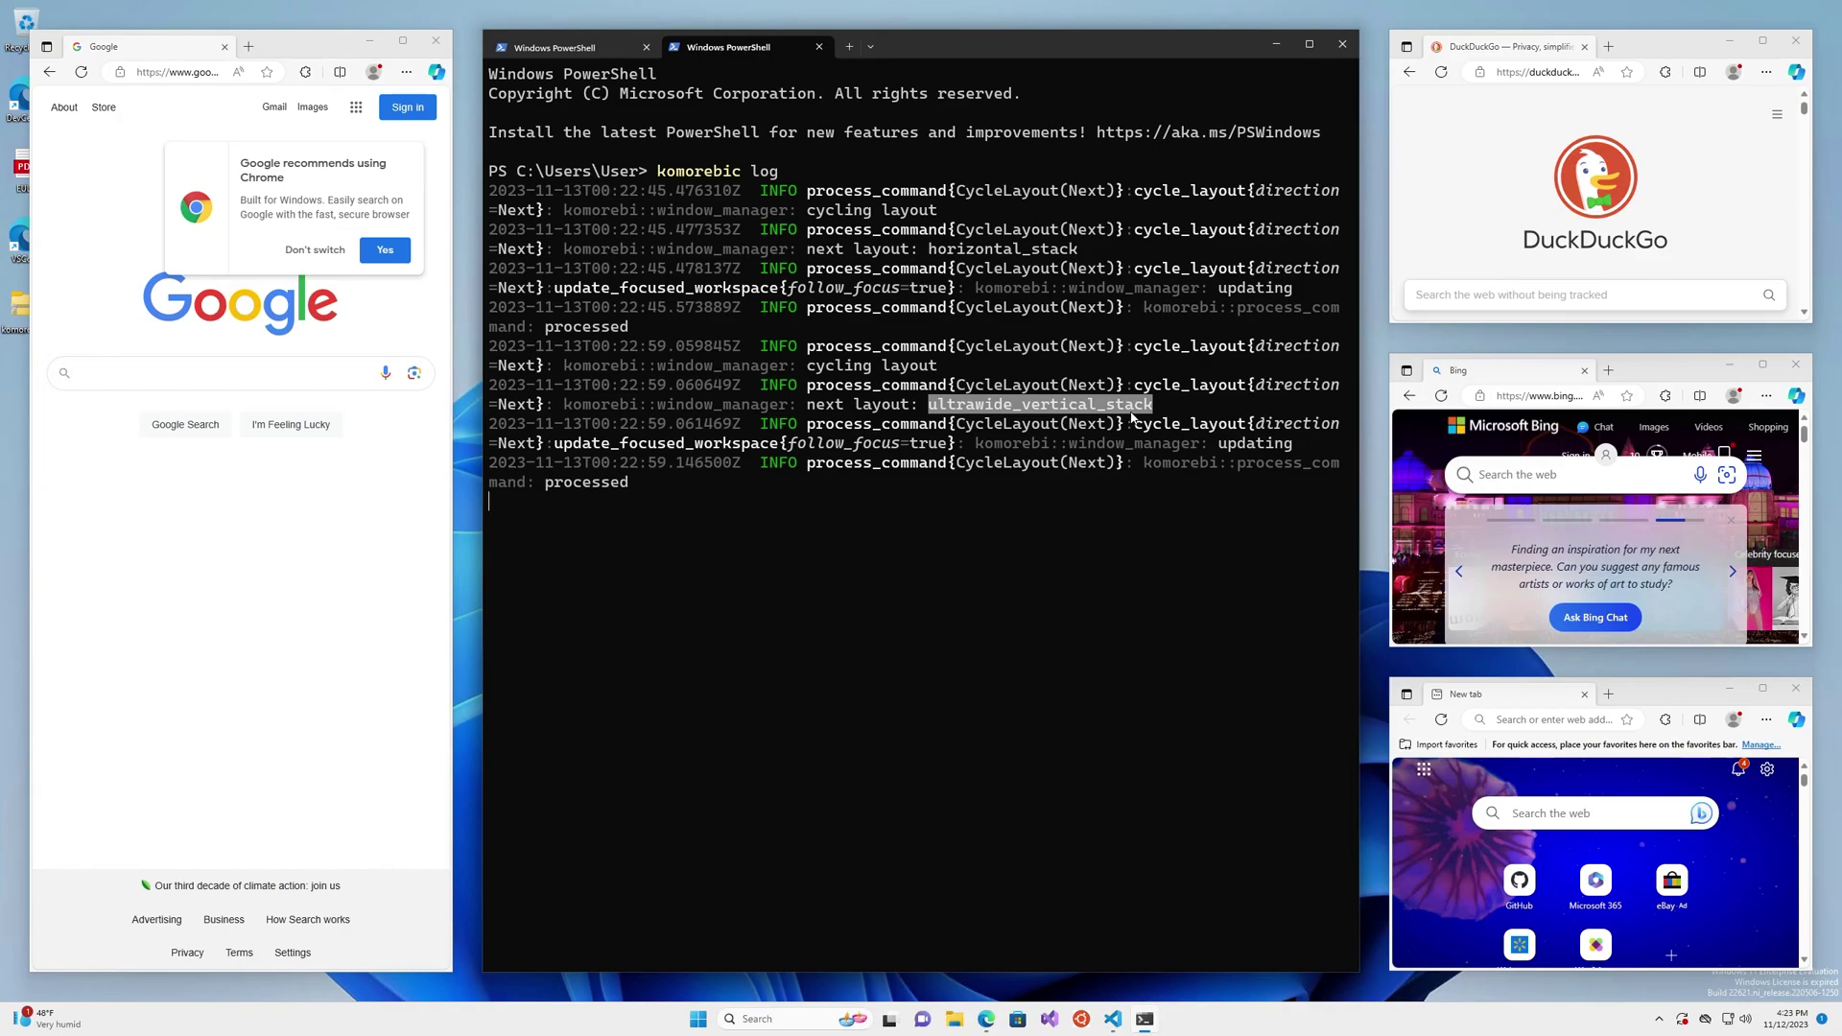
pyautogui.hotkey('ctrl', '=')
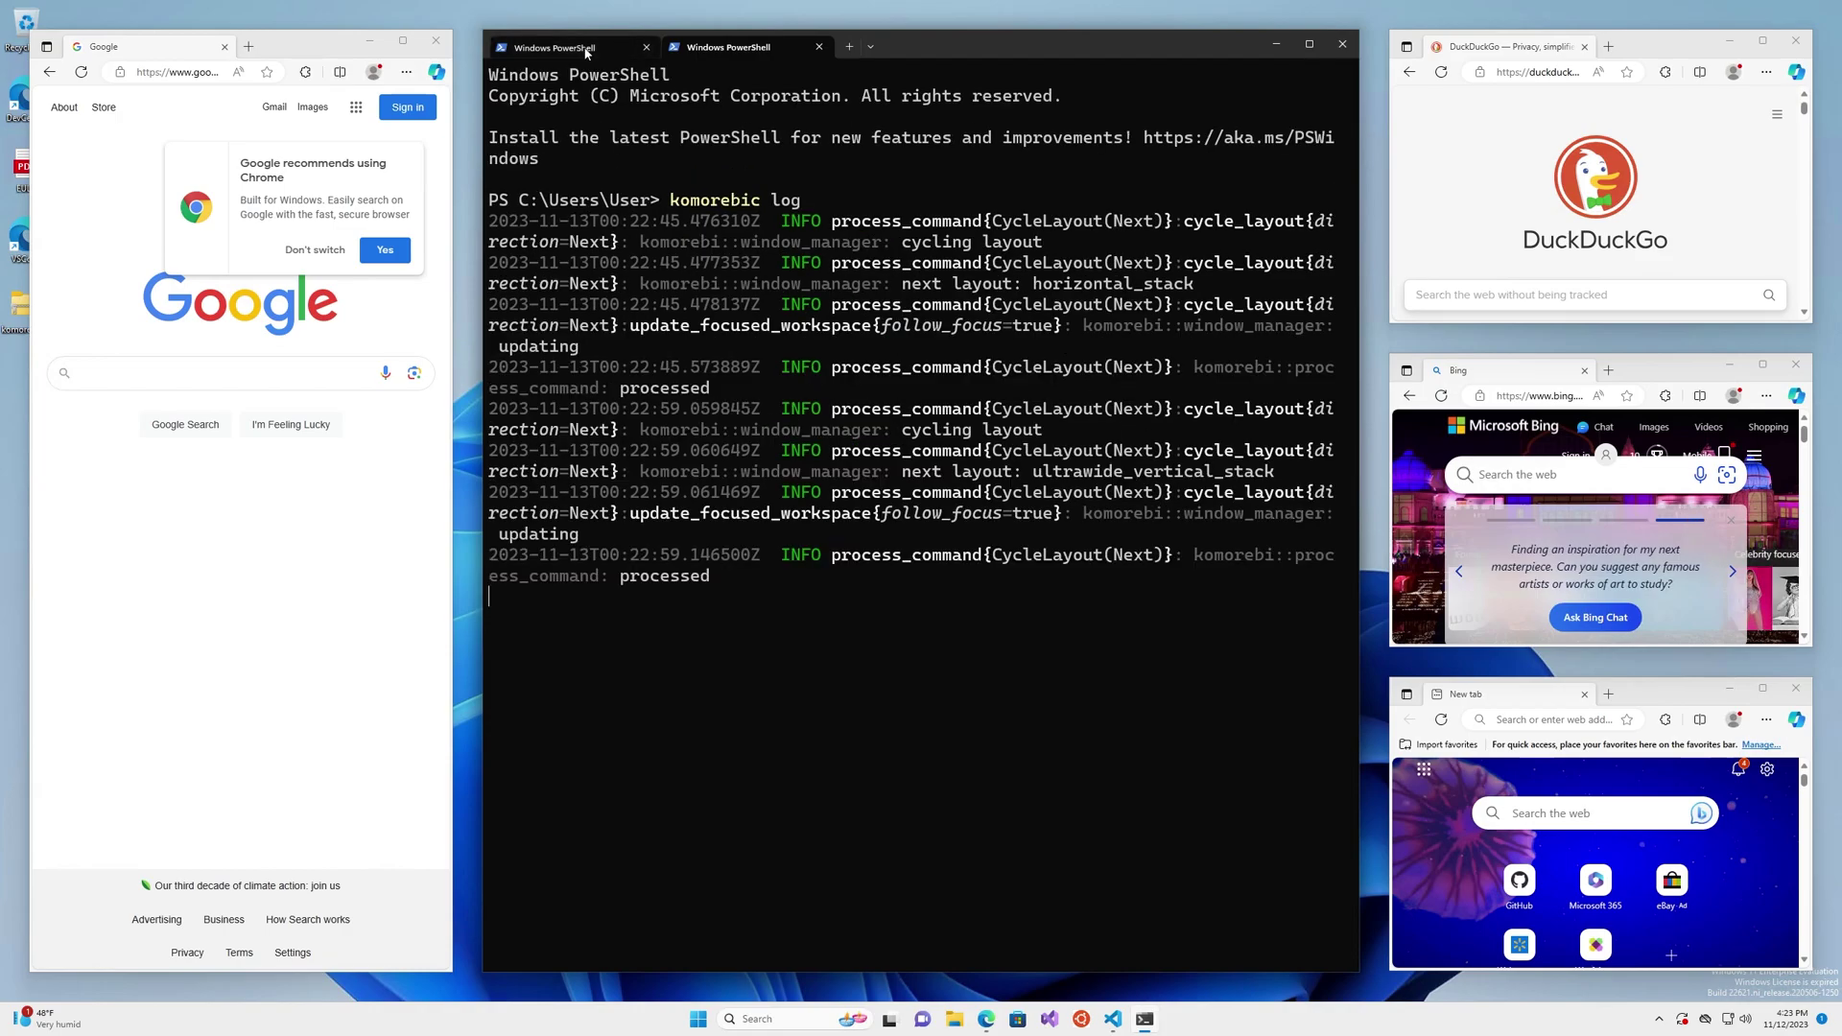
pyautogui.hotkey('ctrl', 'Tab')
pyautogui.press('Return')
pyautogui.click(273, 47)
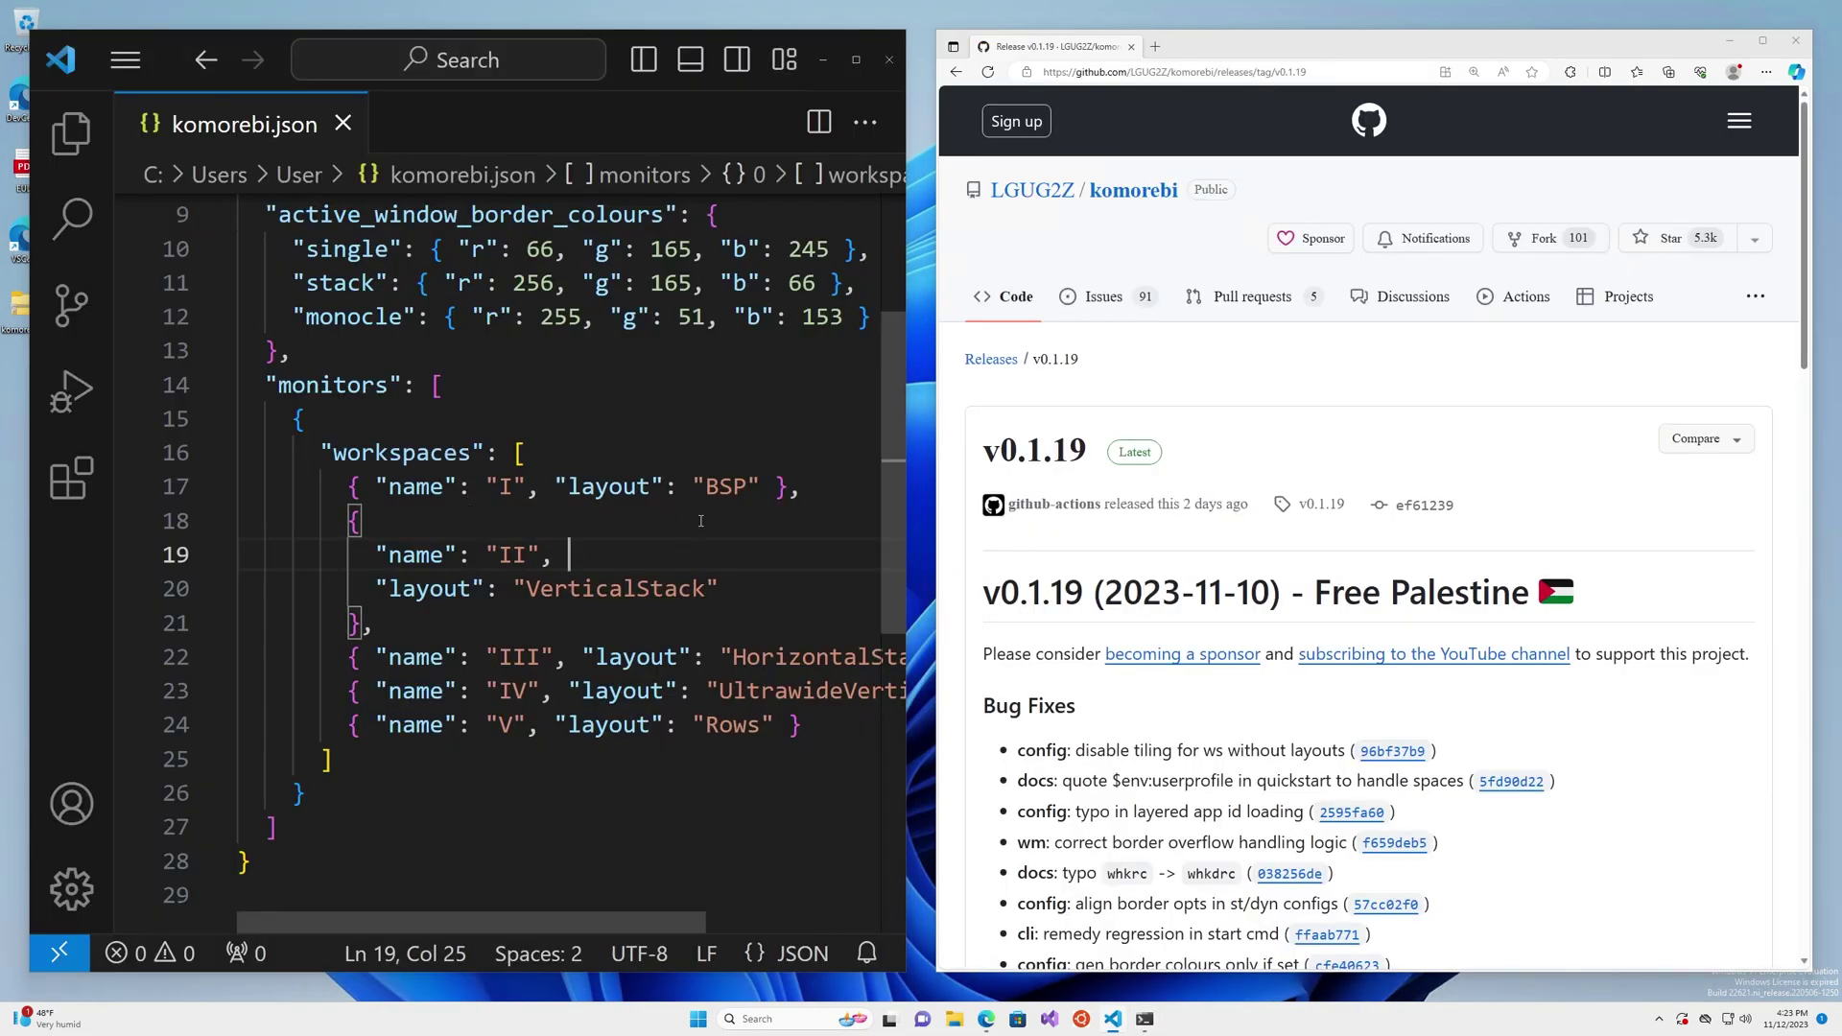
# Step: Replace line 17's BSP value via the layout suggestion list, choosing BSP again
pyautogui.doubleClick(718, 489)
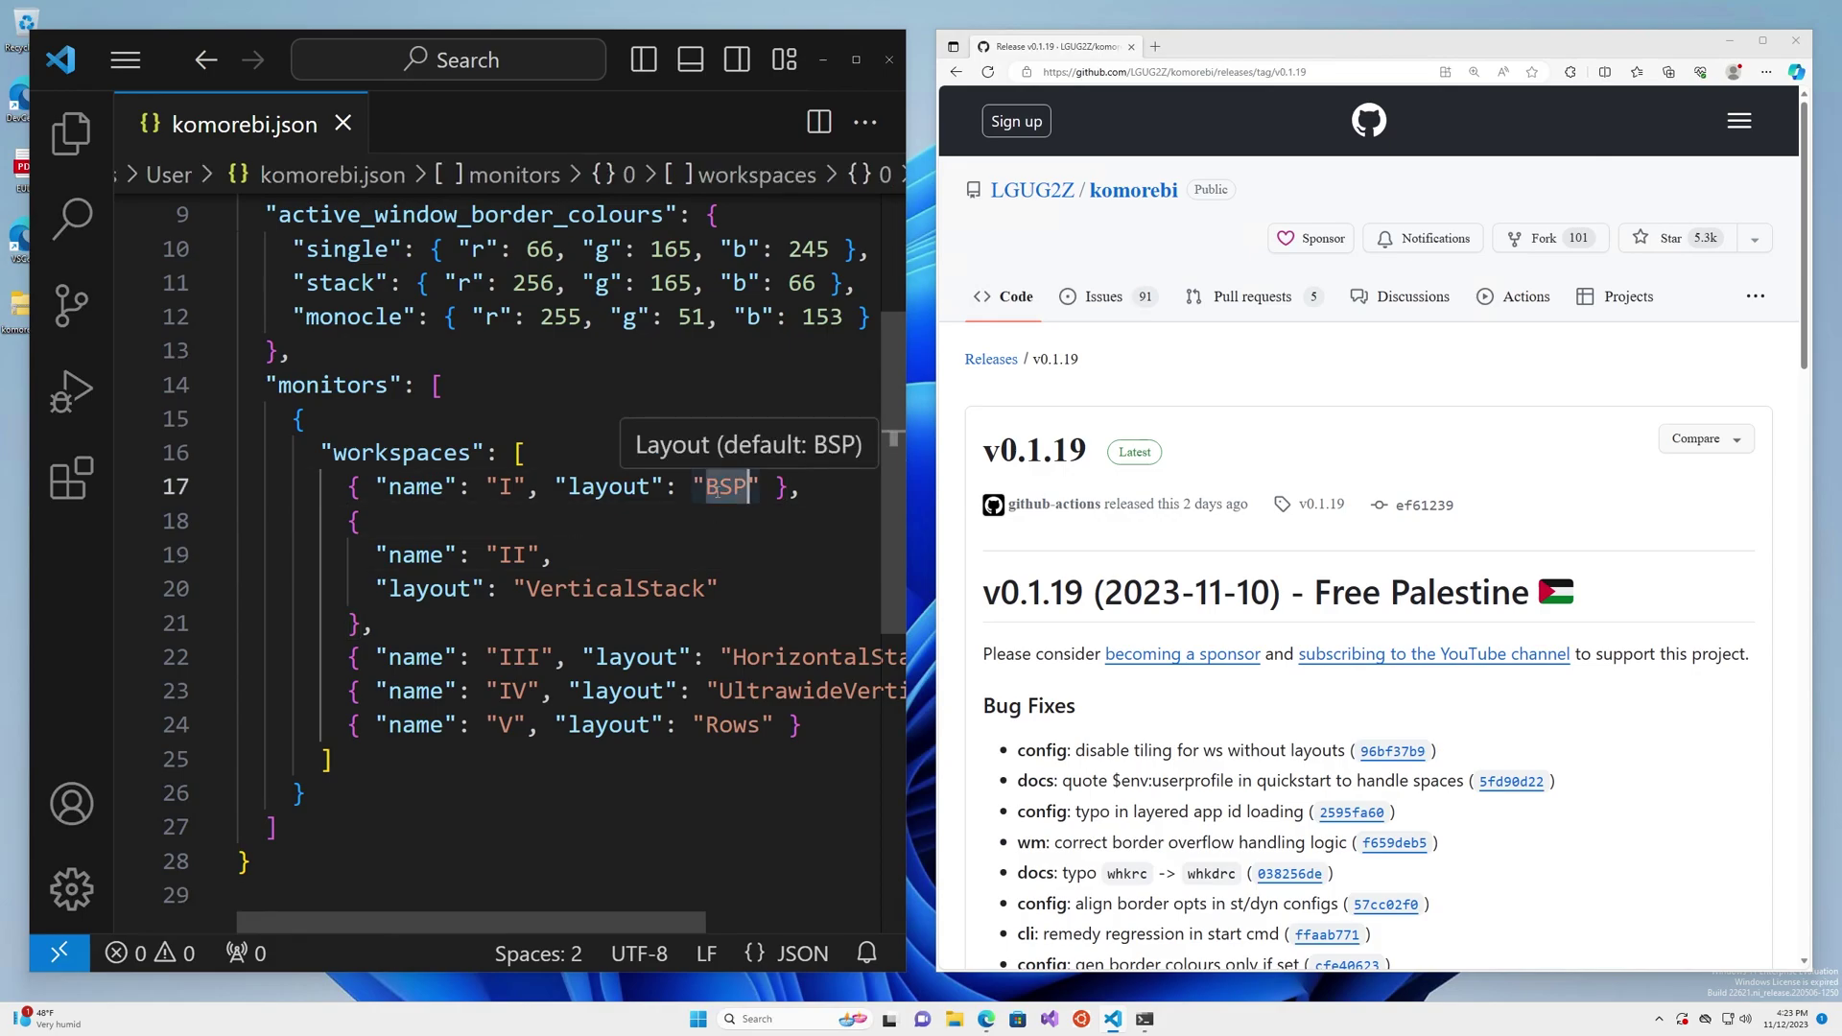
pyautogui.press('BackSpace')
pyautogui.hotkey('ctrl', 'space')
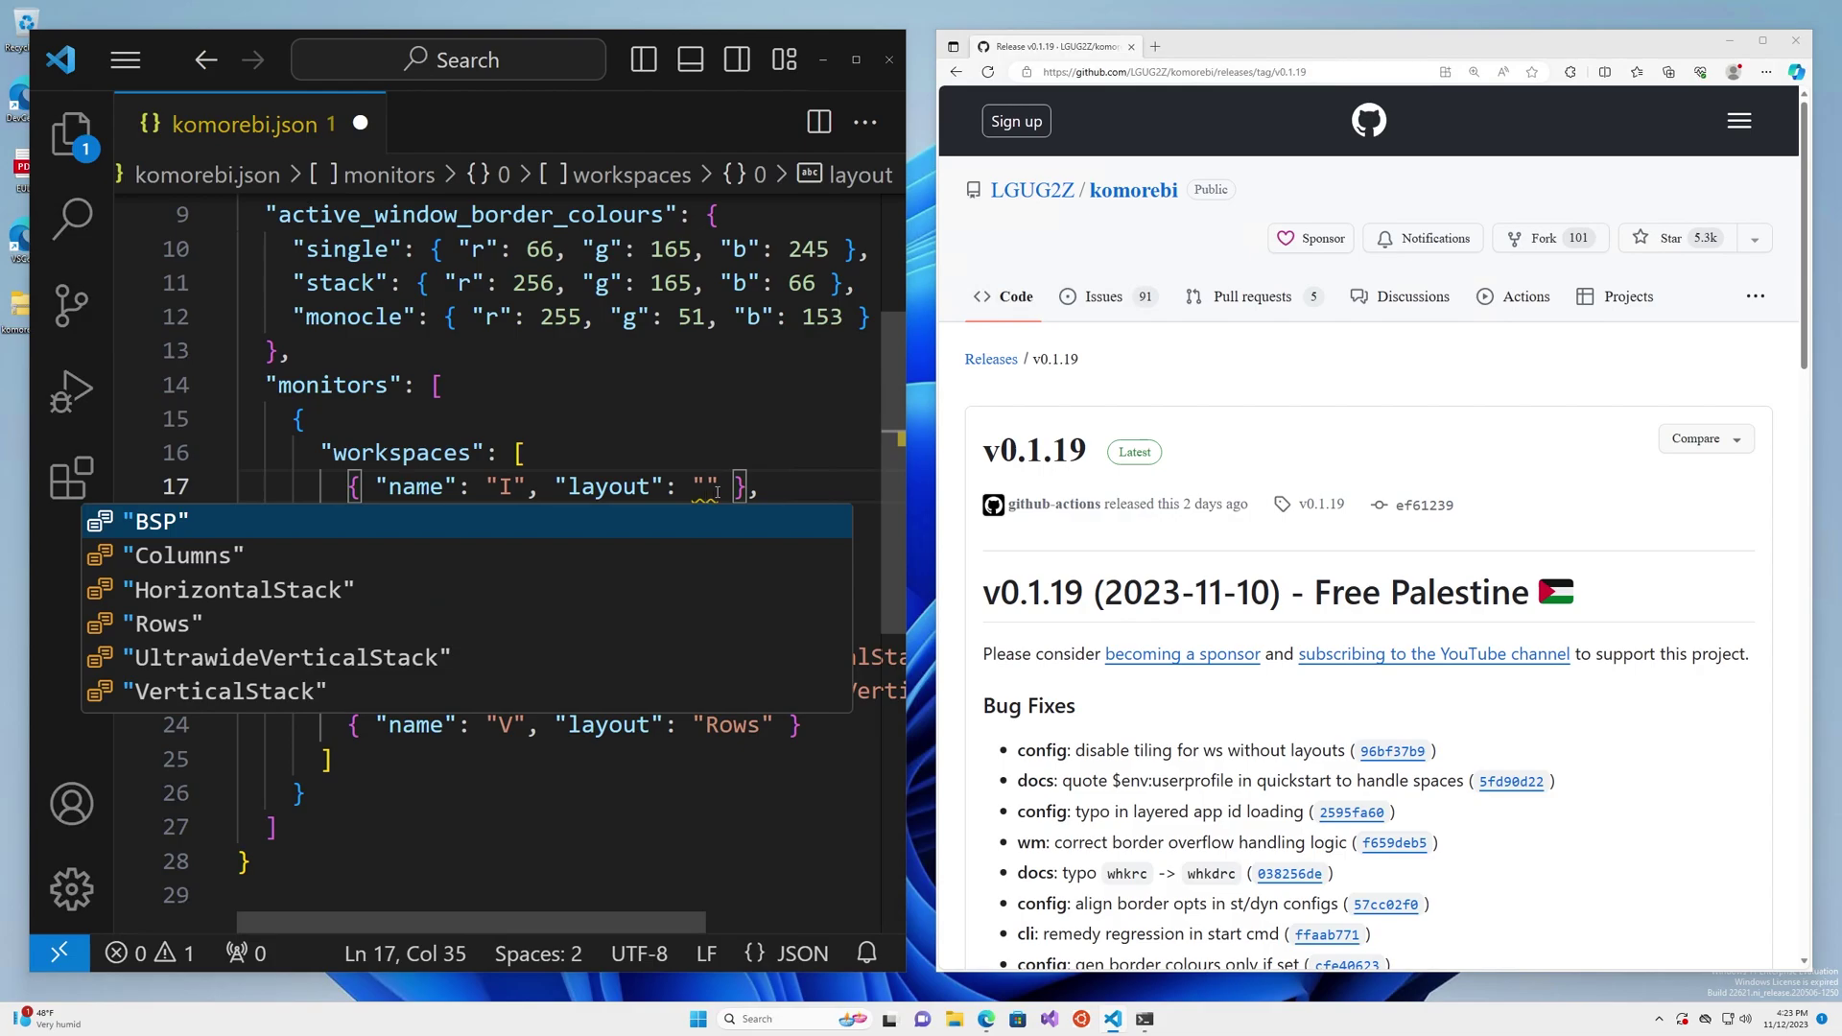
pyautogui.press('Down')
pyautogui.press('Down')
pyautogui.press('Down')
pyautogui.press('Down')
pyautogui.press('Down')
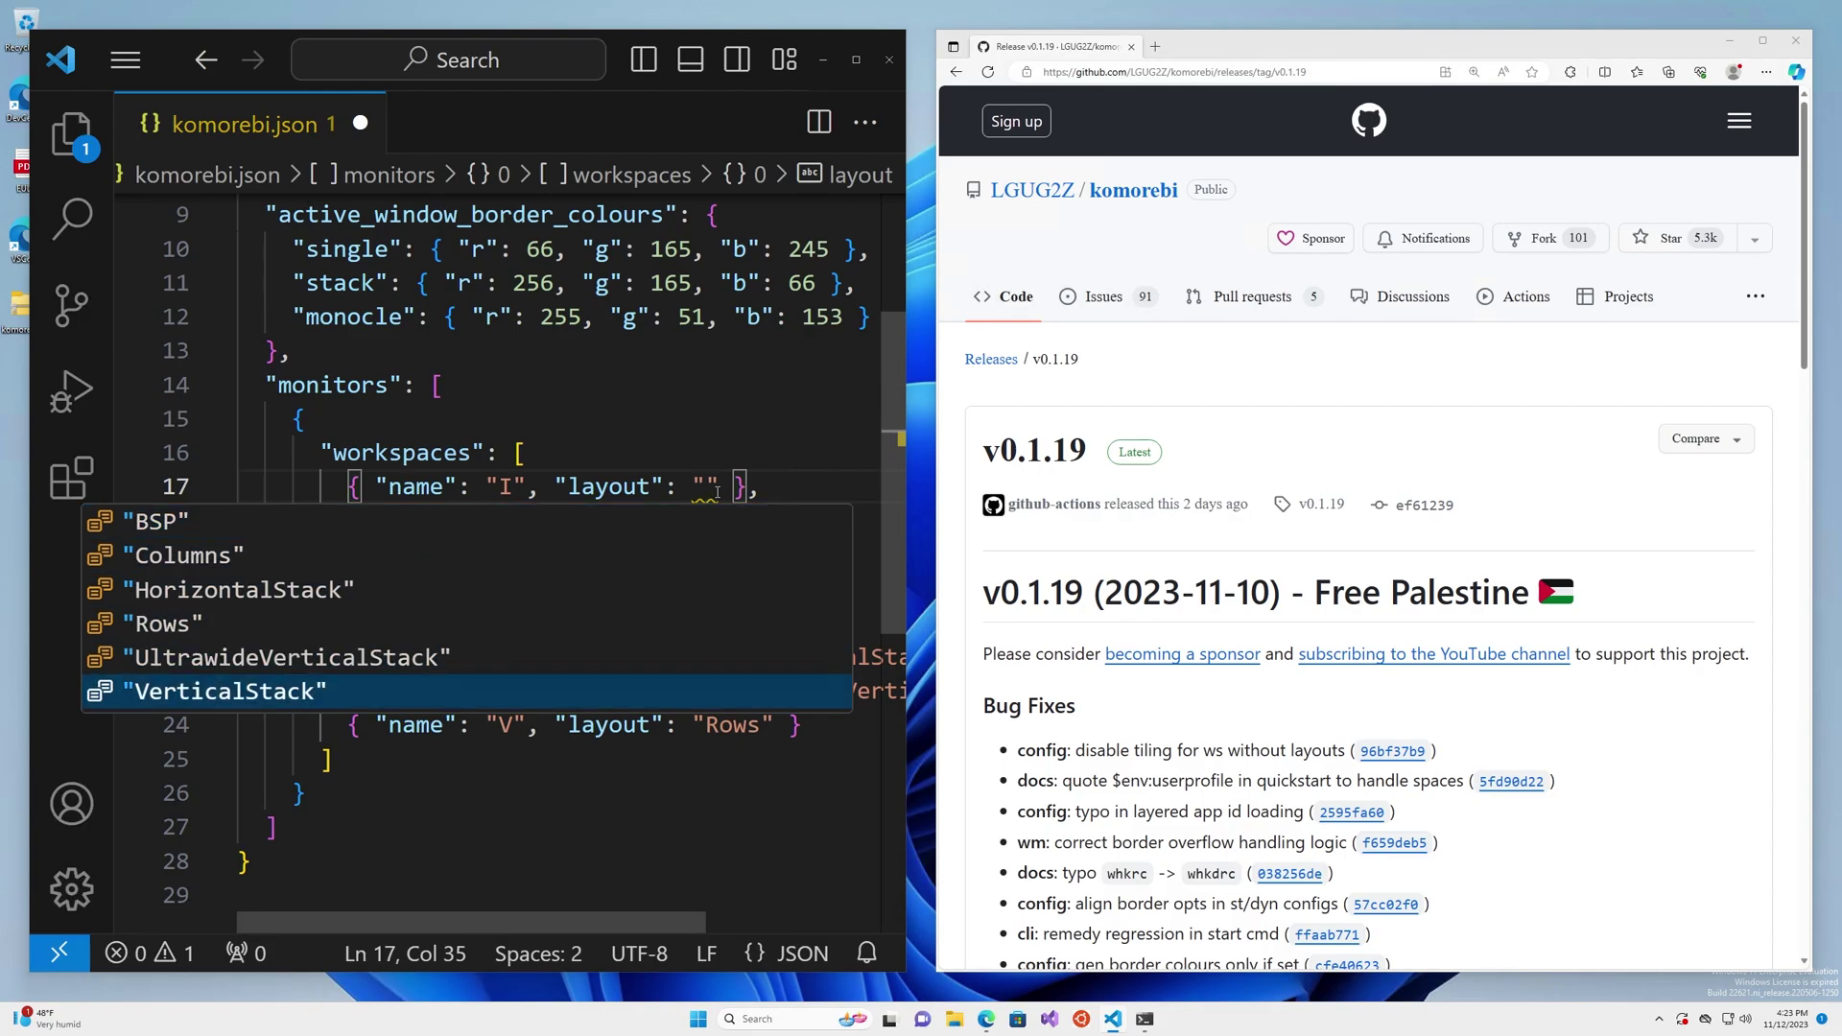
pyautogui.press('Up')
pyautogui.press('Up')
pyautogui.press('Up')
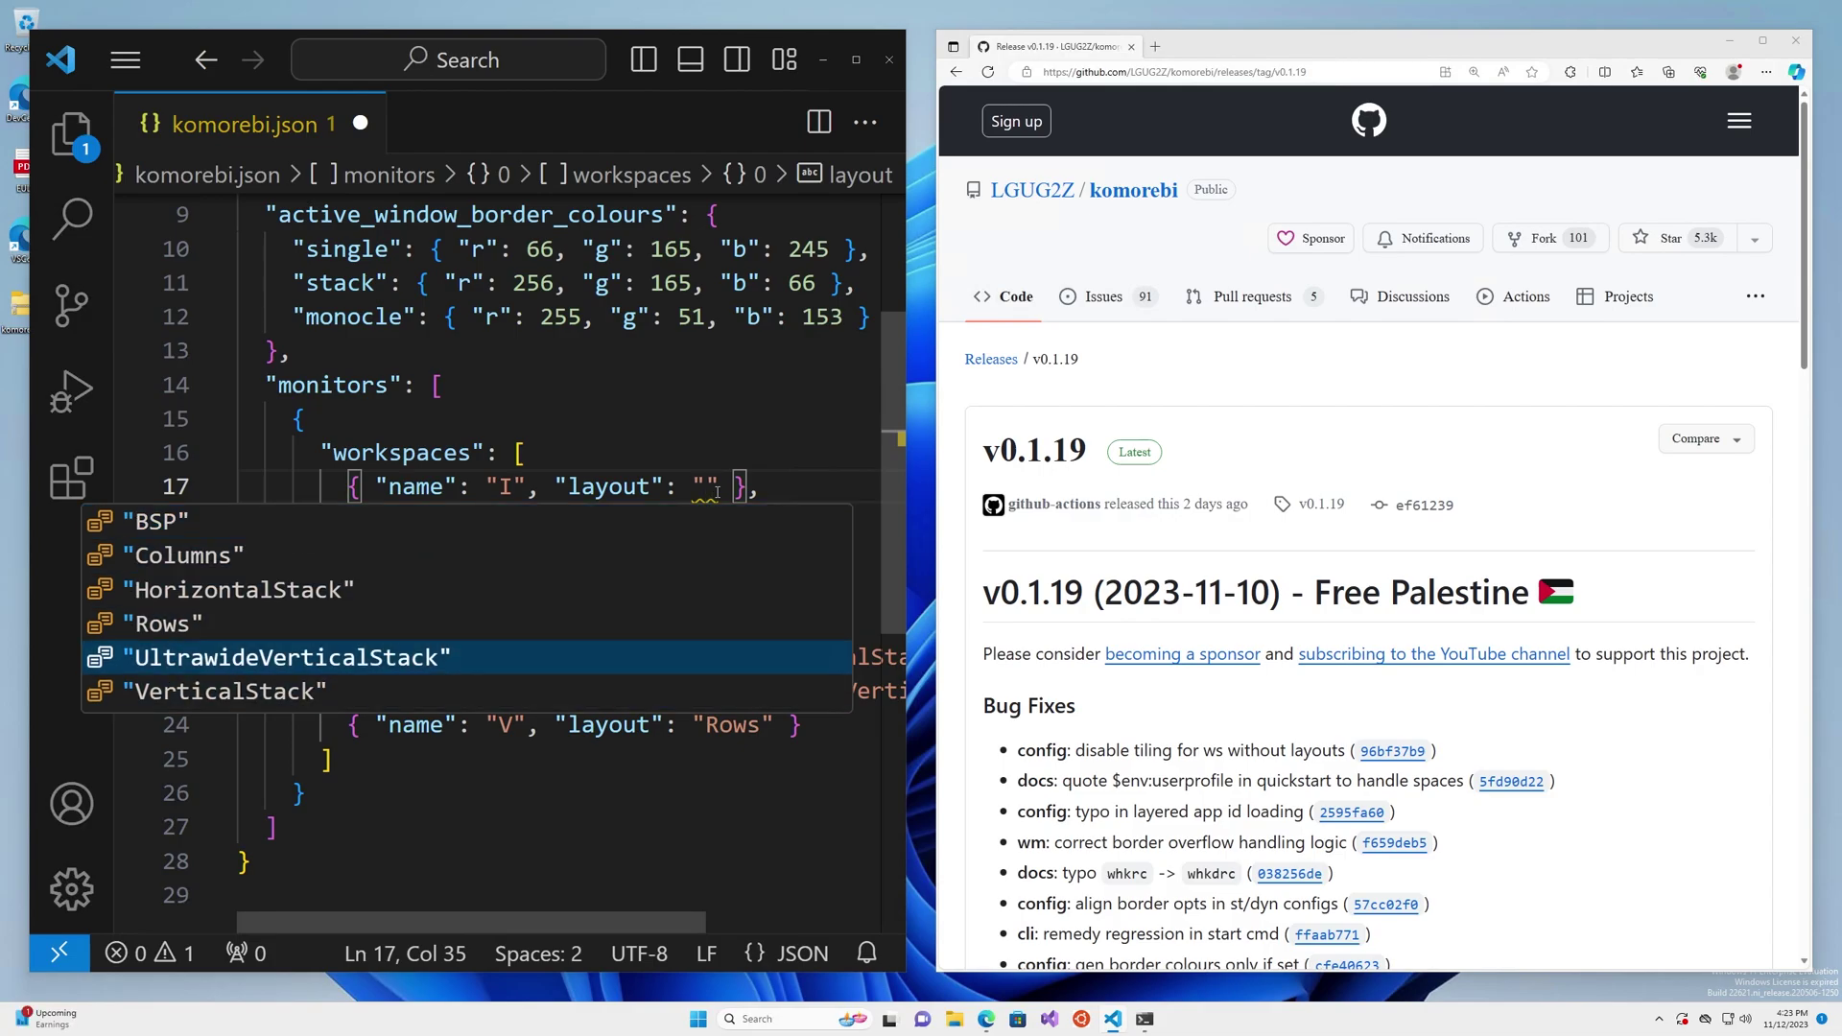
pyautogui.press('Up')
pyautogui.press('Up')
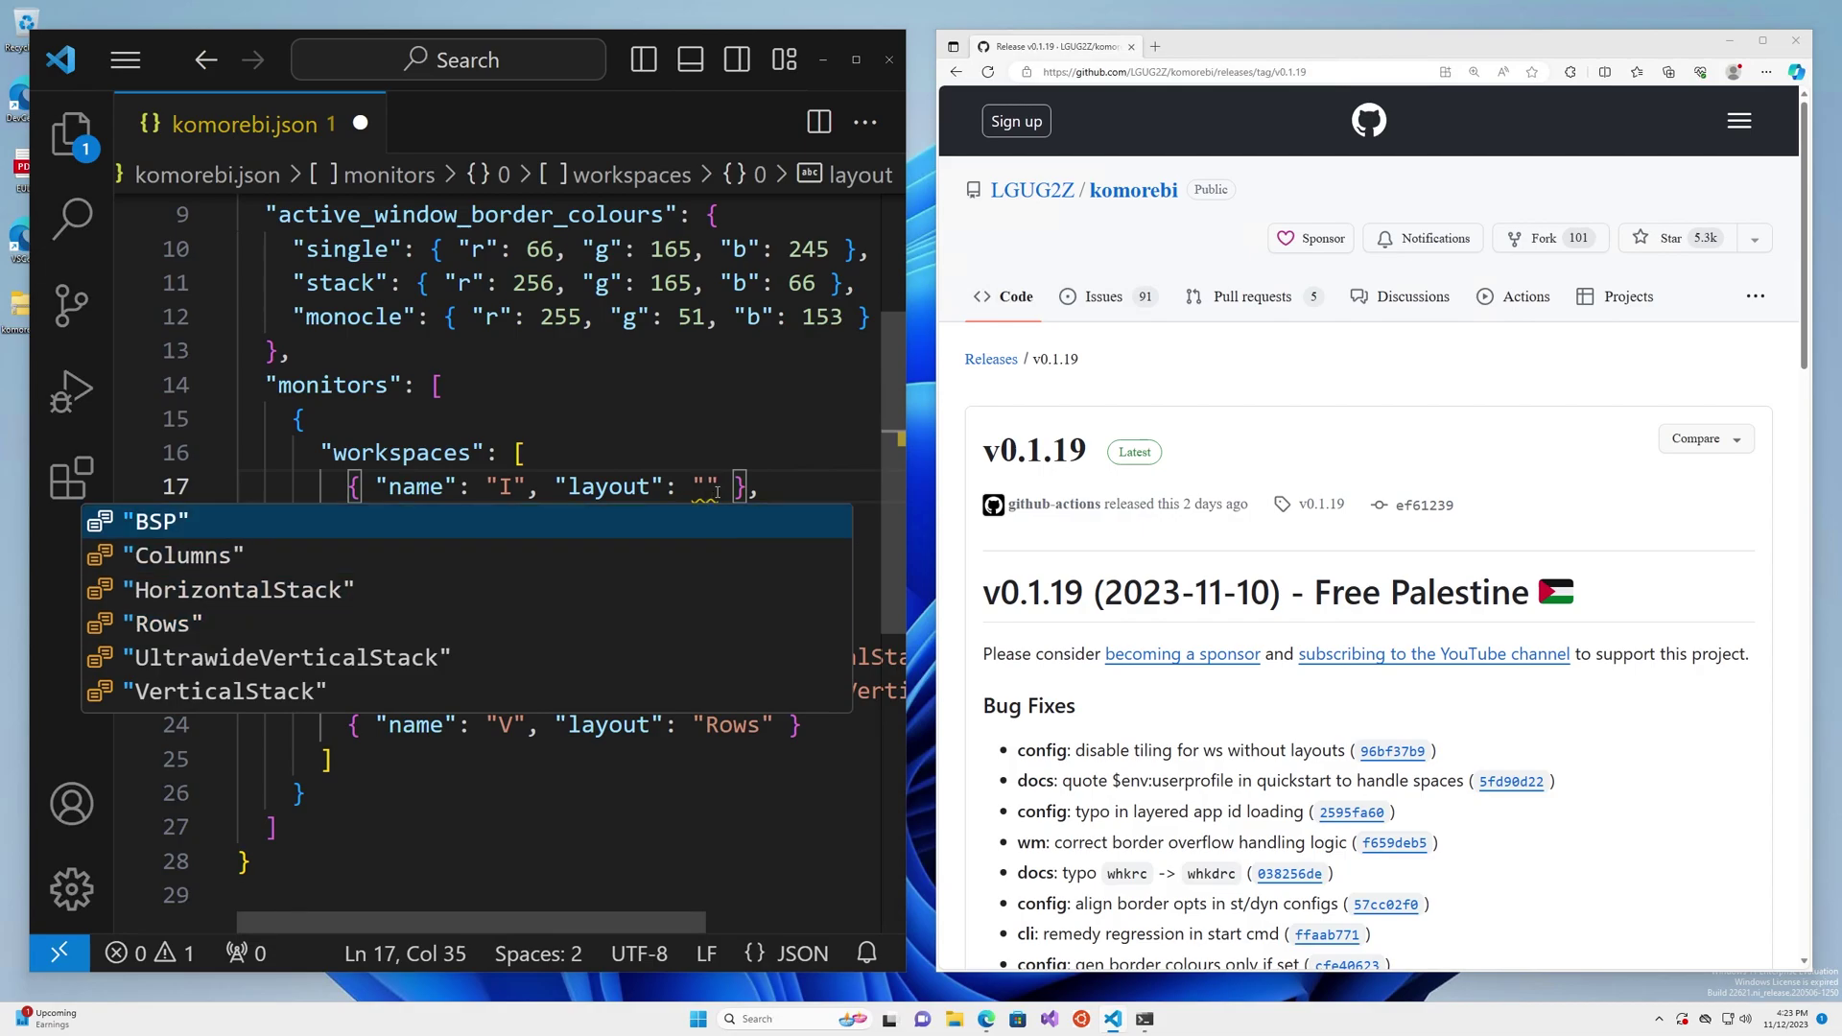
pyautogui.press('Return')
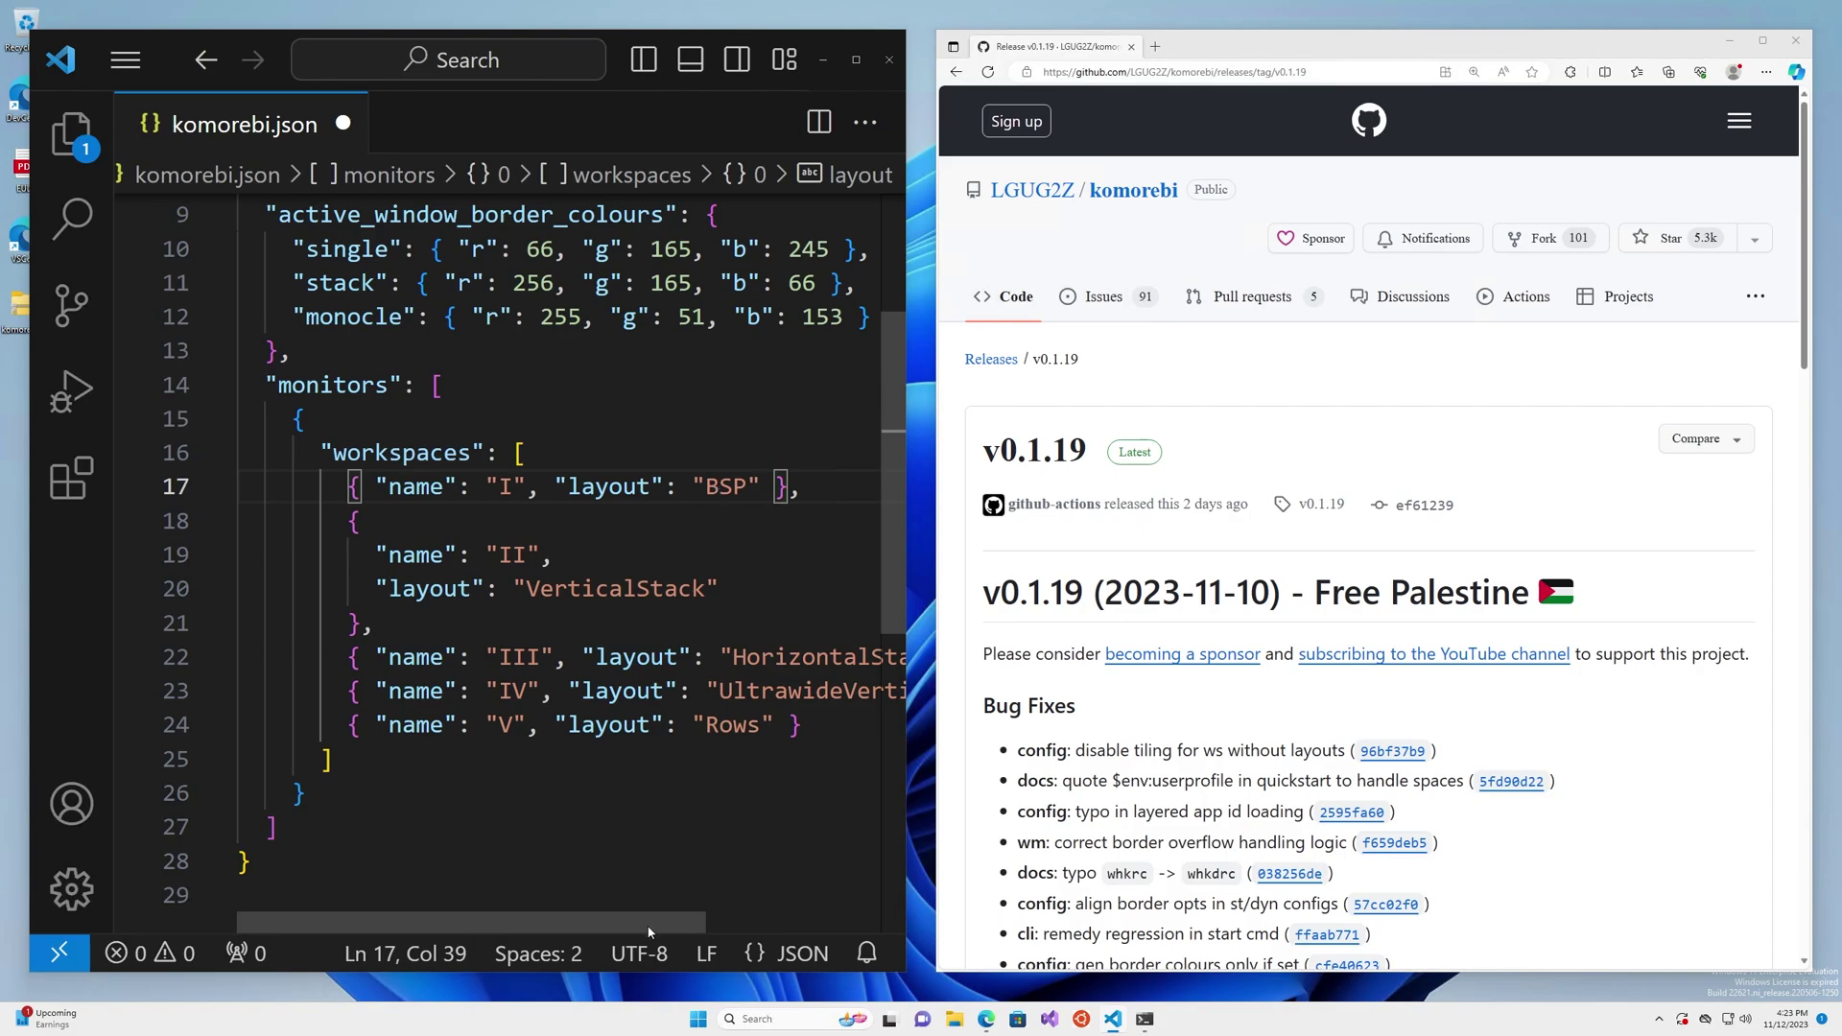
# Step: Highlight UltrawideVerticalStack on line 23 and go to the maintainer's GitHub profile
pyautogui.moveTo(671, 933); pyautogui.dragTo(845, 933)
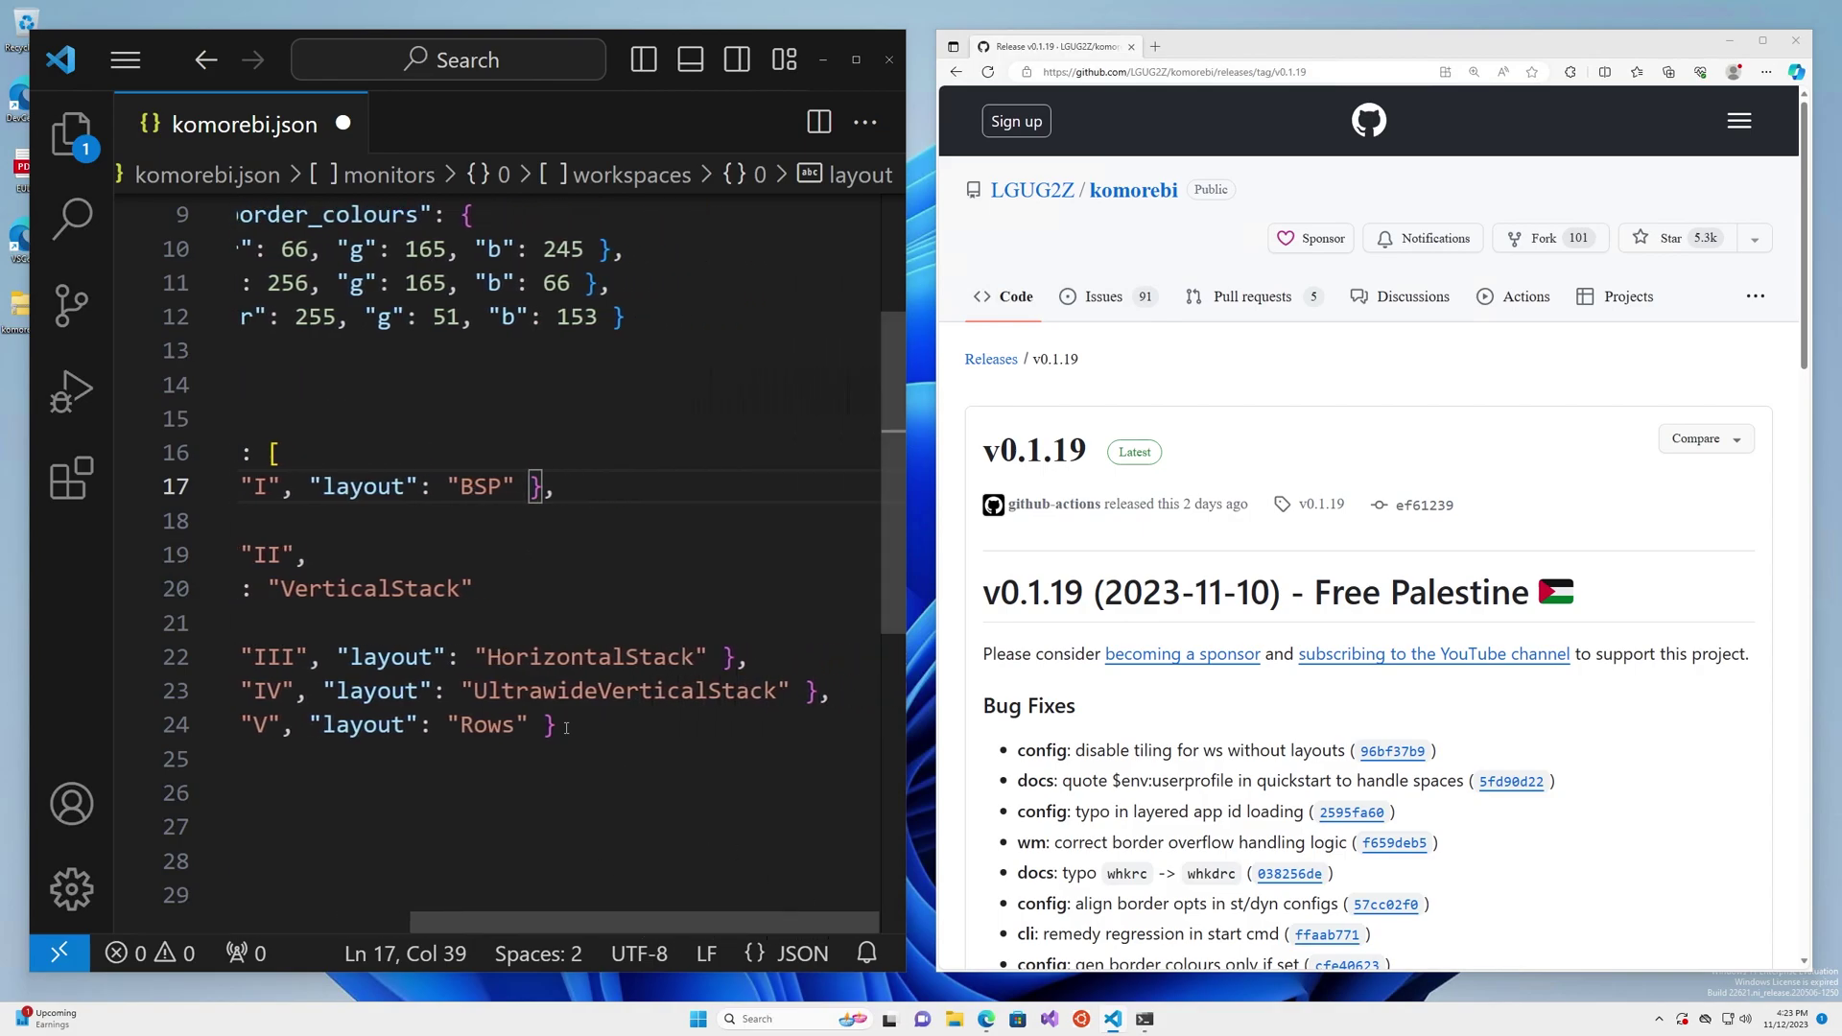
pyautogui.doubleClick(583, 691)
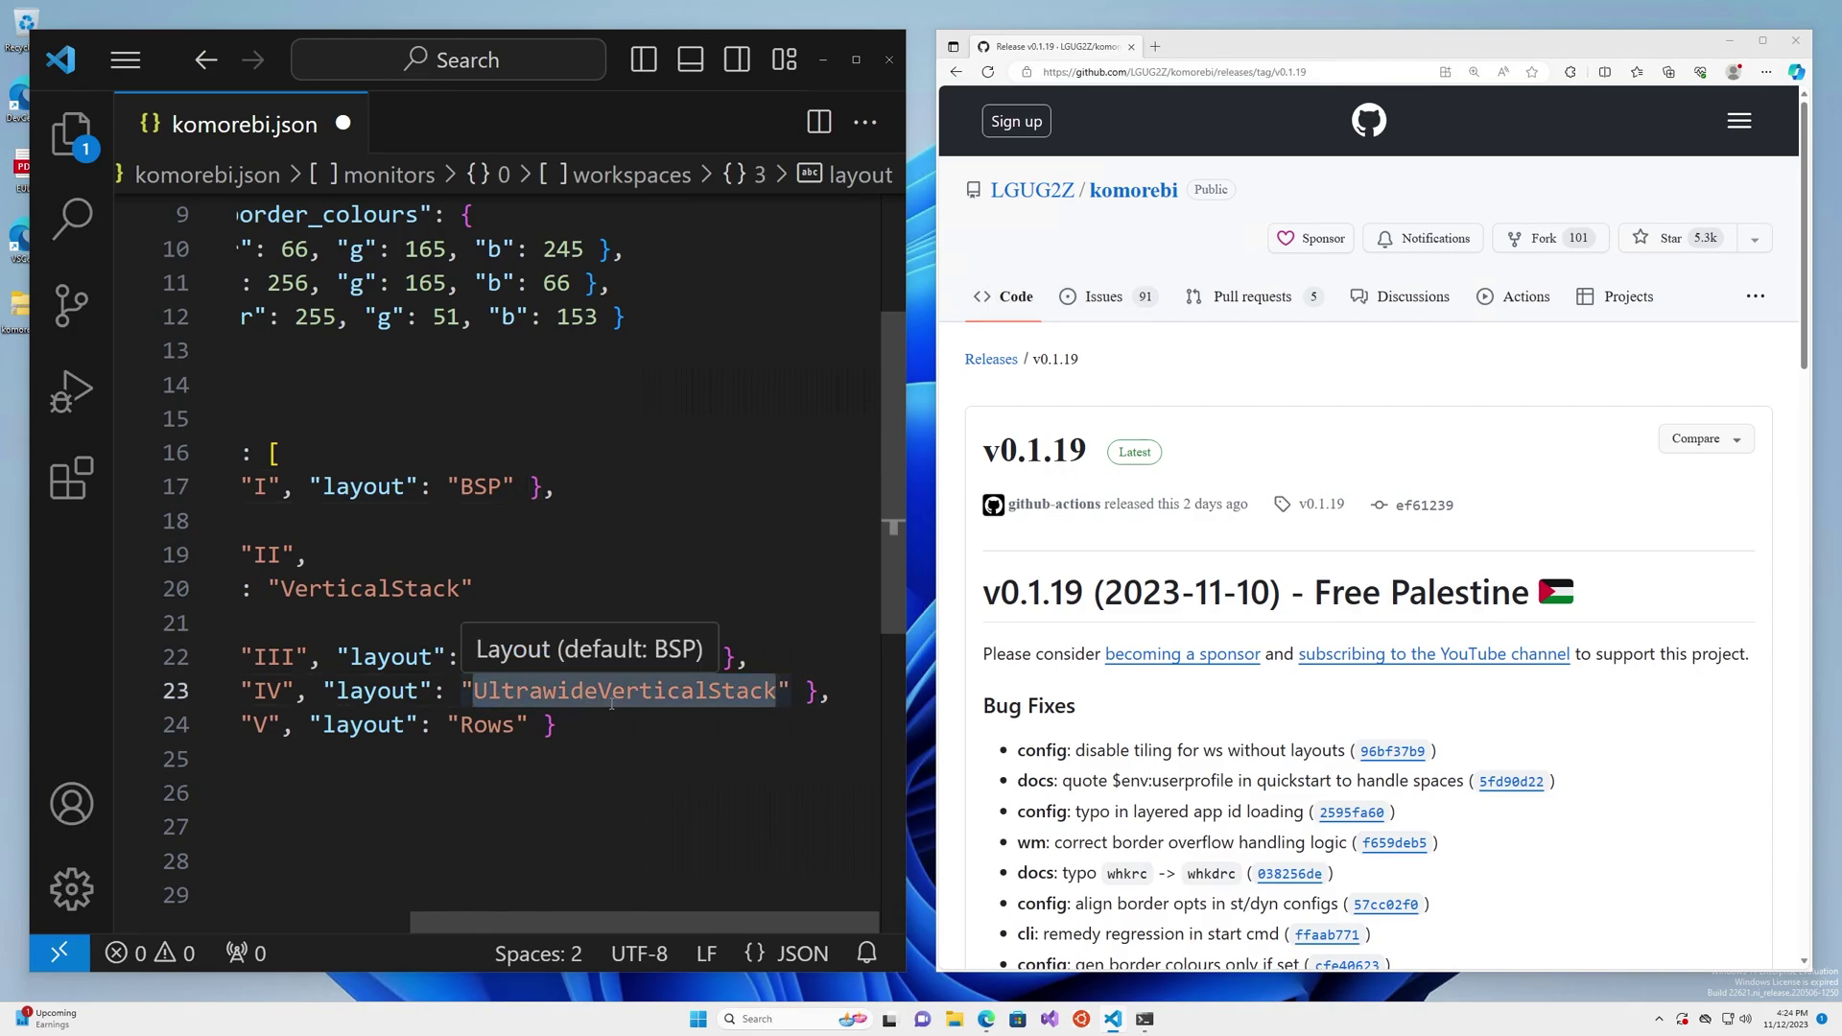
pyautogui.click(1062, 201)
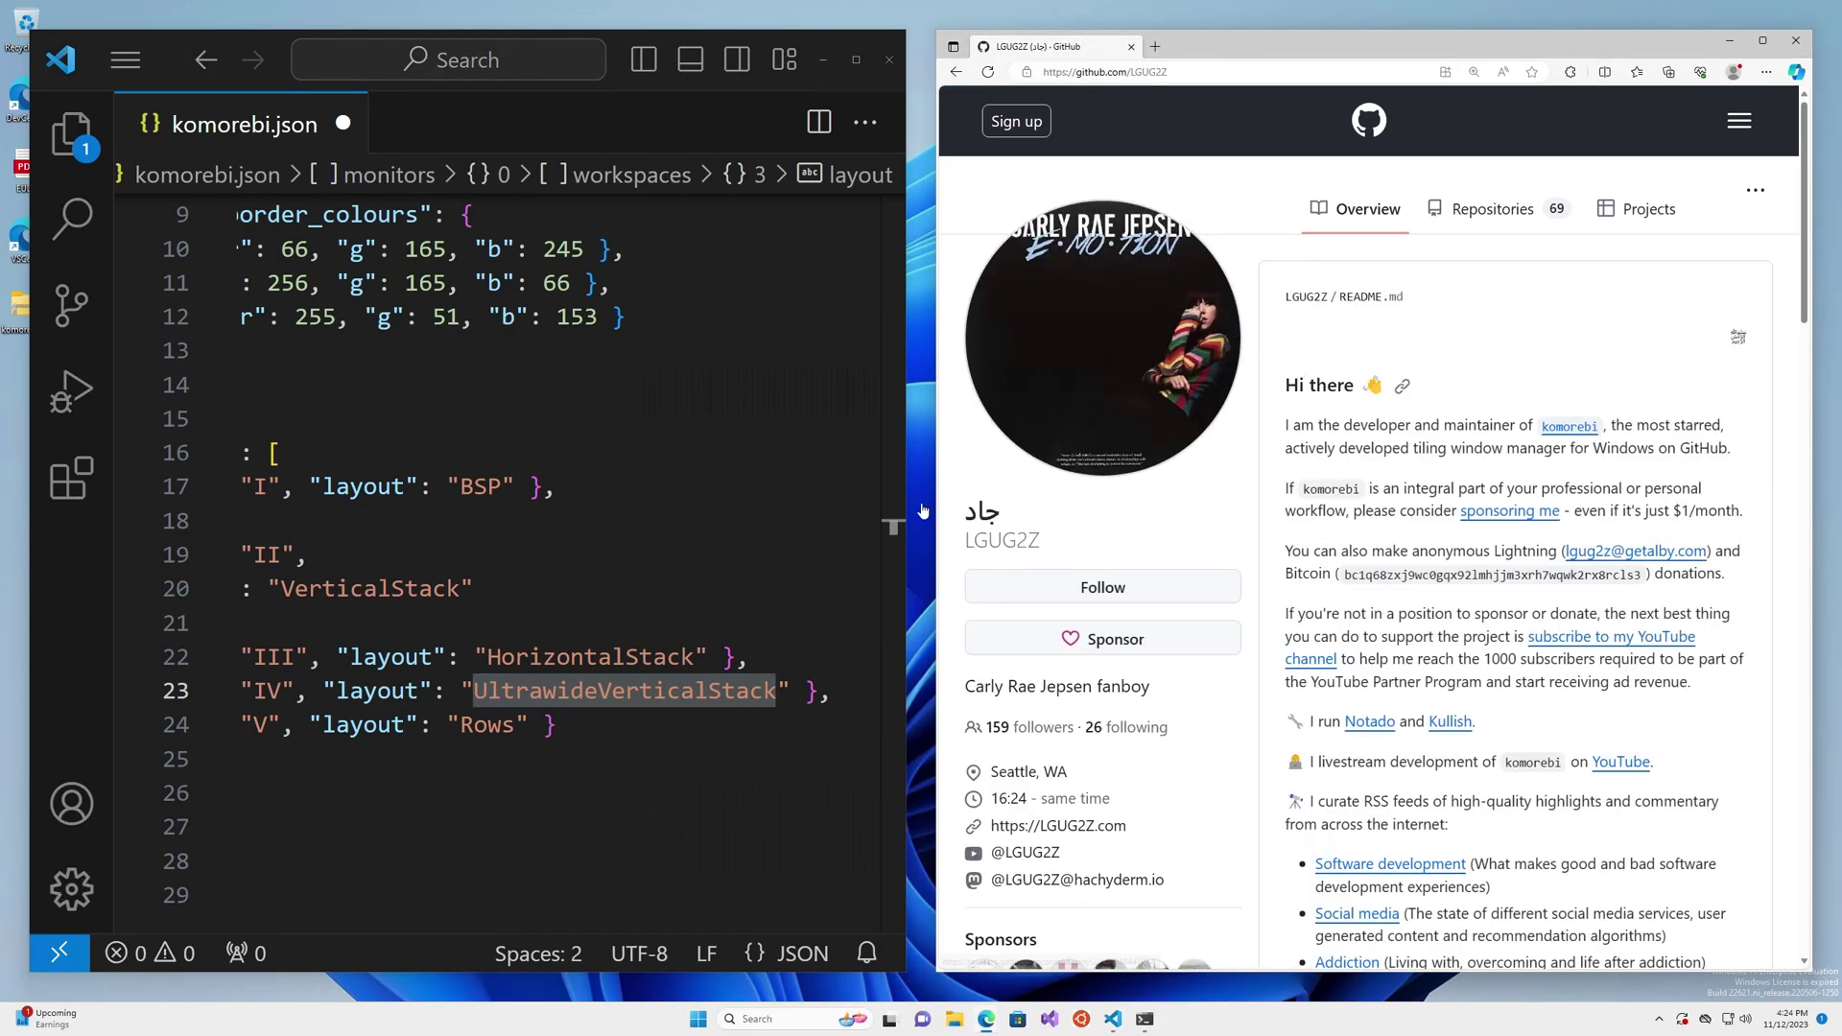
# Step: Maximize the browser and open the pinned komorebi repository from the profile
pyautogui.hotkey('alt', 'shift', 'f')
pyautogui.scroll(-3, 1095, 554)
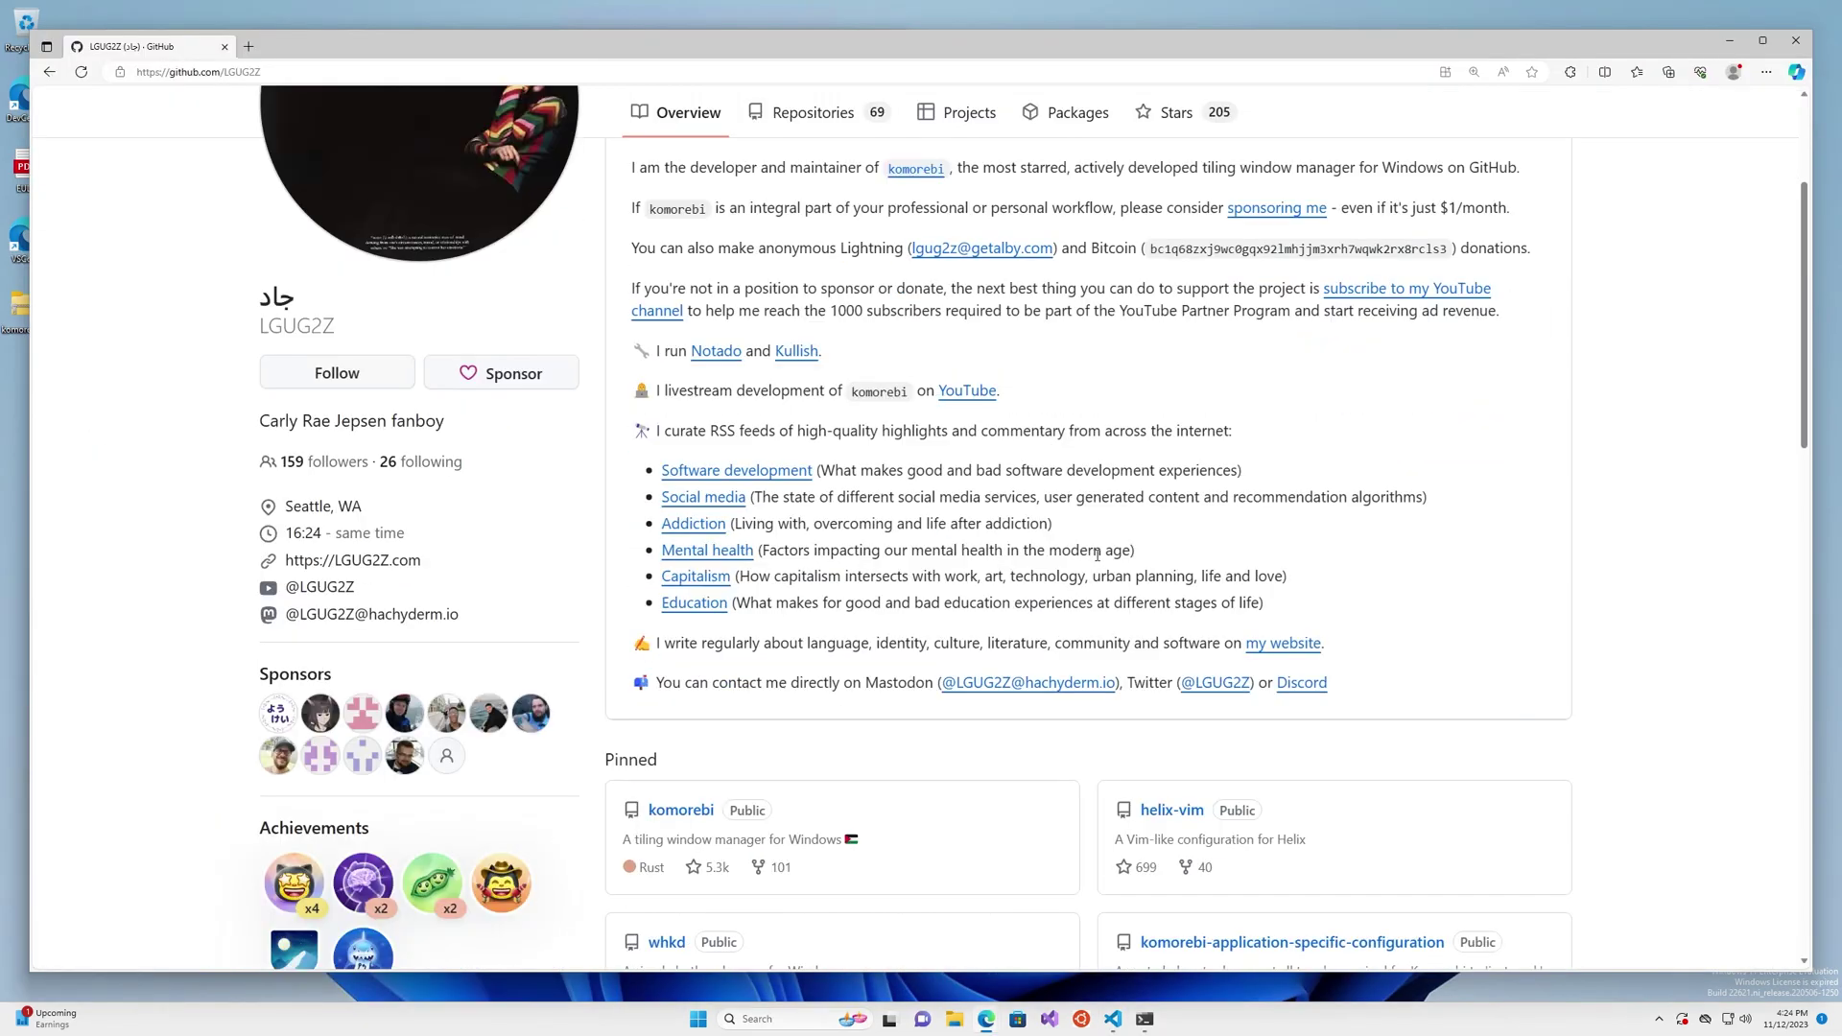
pyautogui.scroll(-1, 1096, 555)
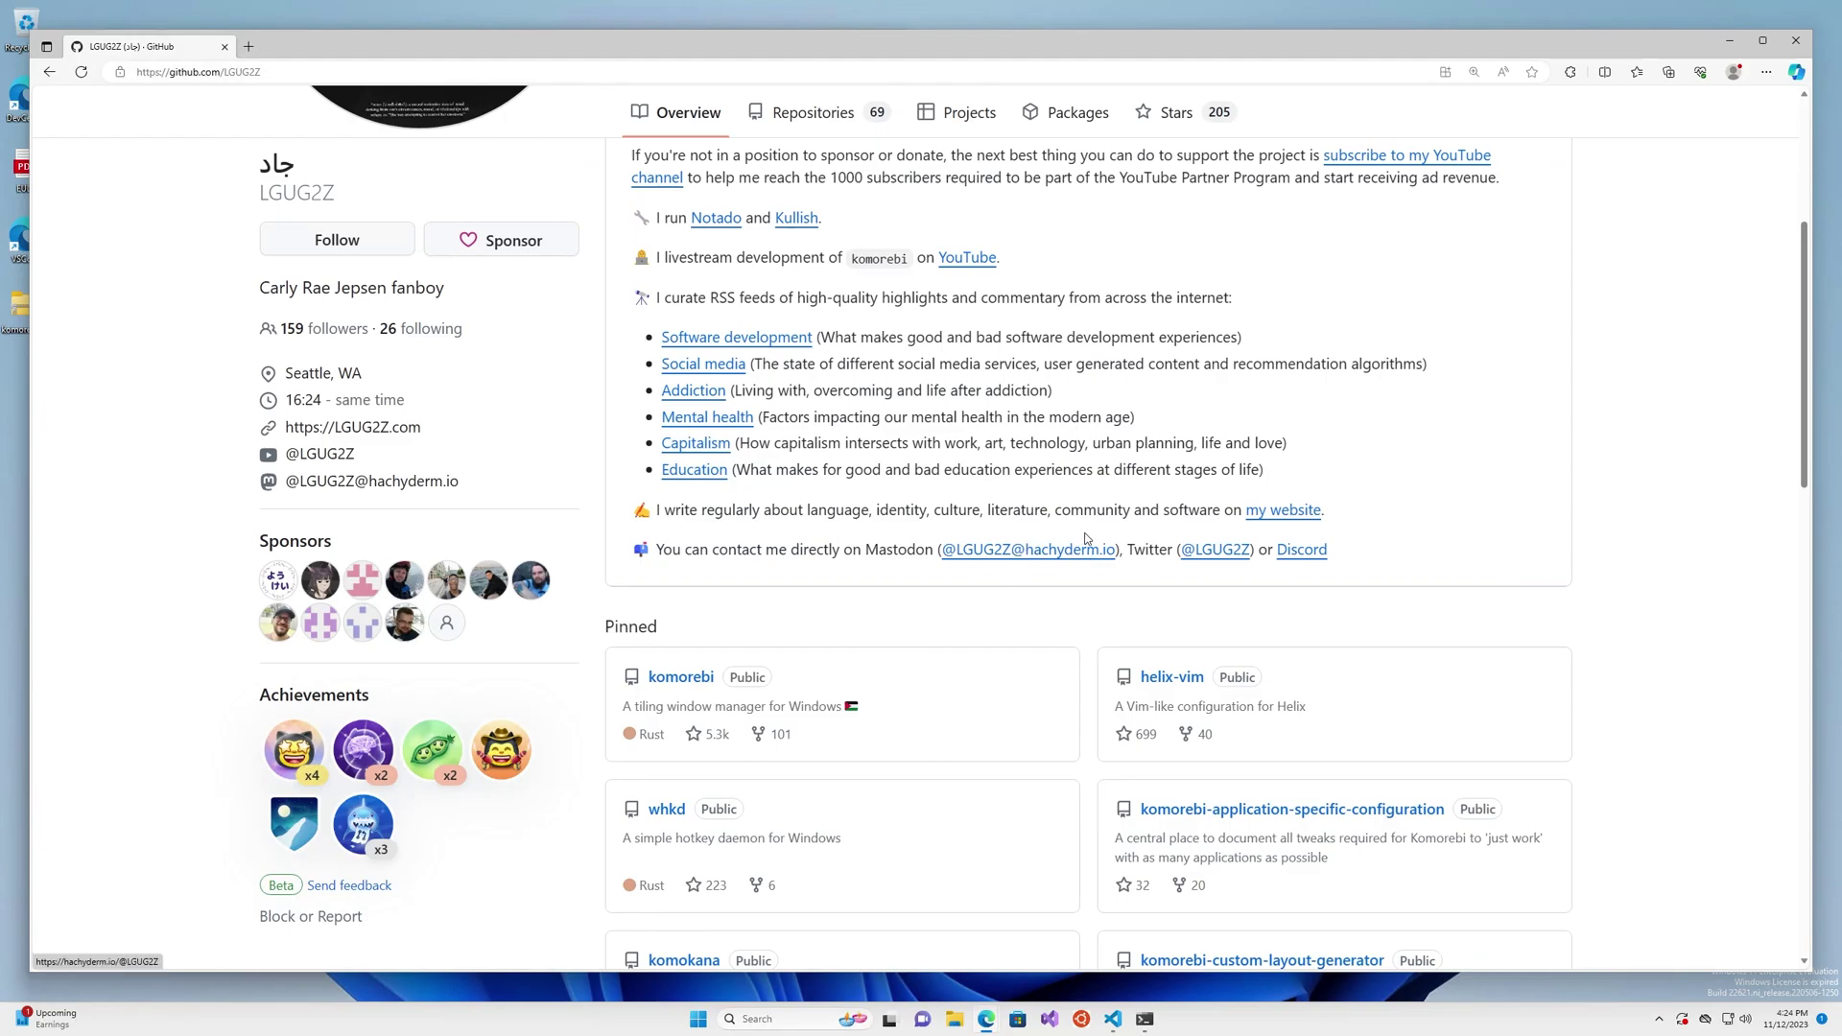
pyautogui.click(683, 678)
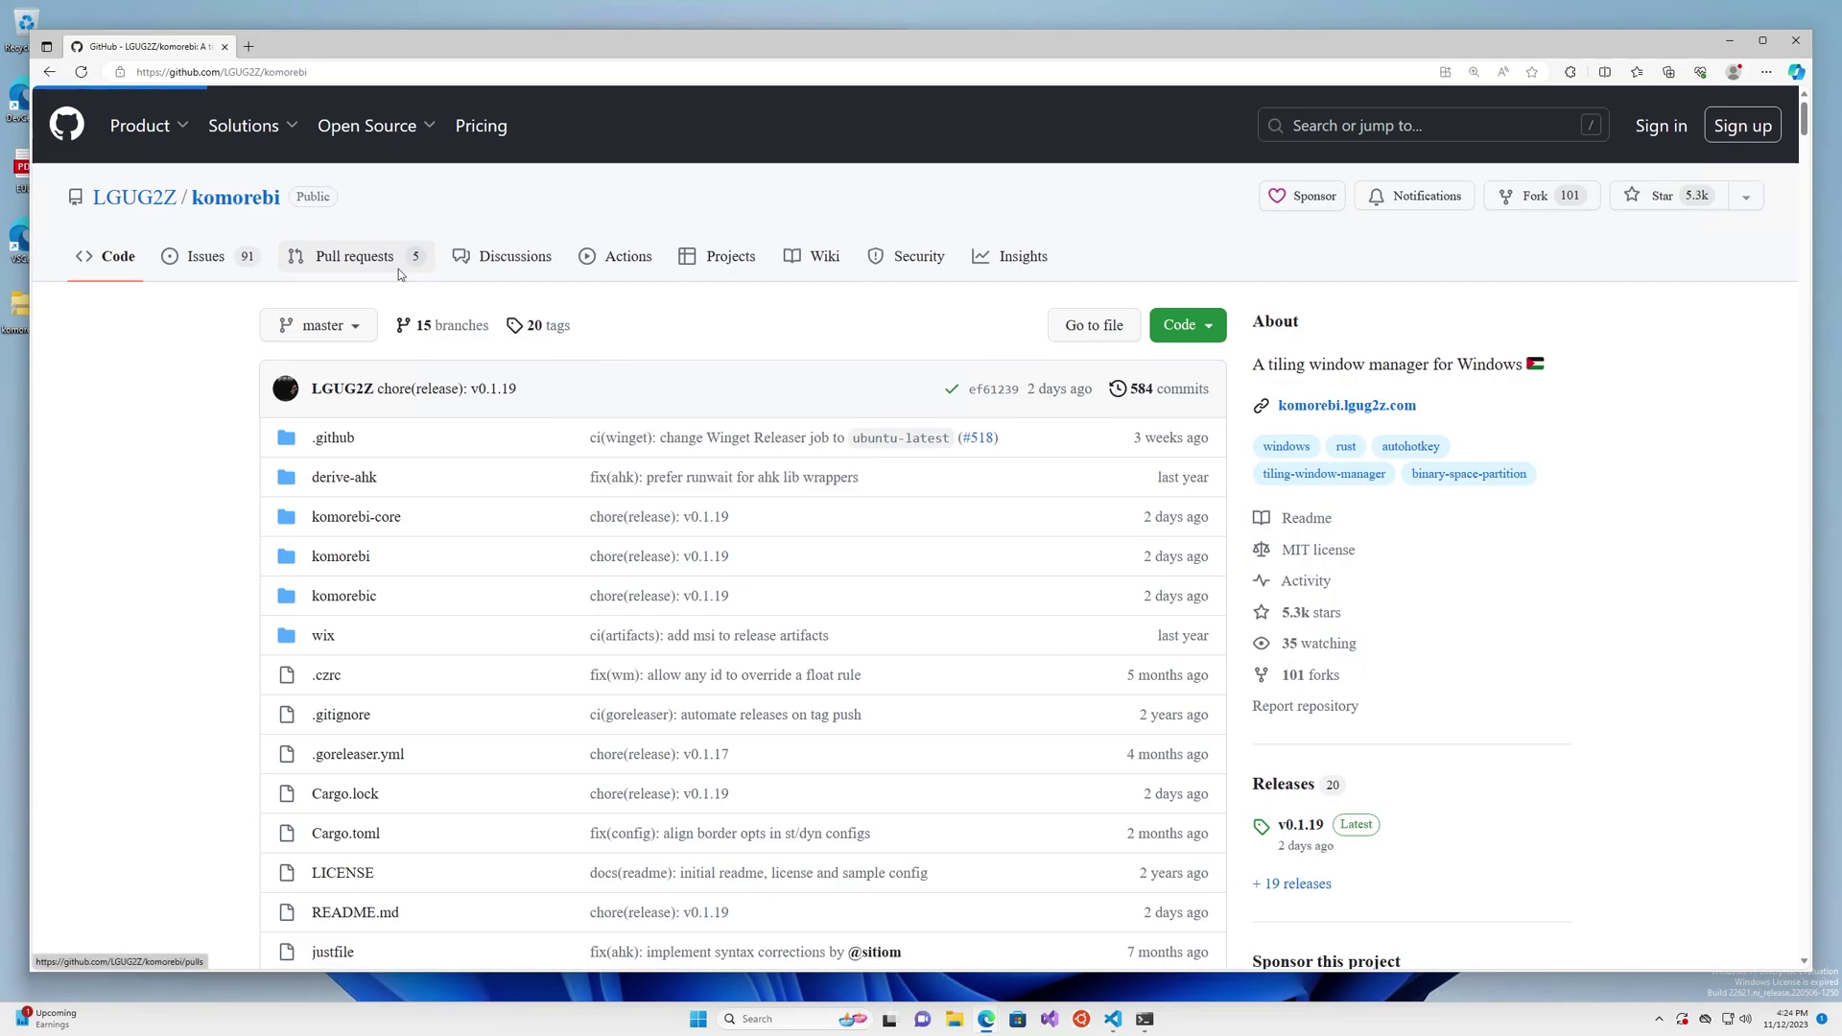
# Step: Browse the closed pull requests and open #556 'feat(cli): add cycle-layout command'
pyautogui.click(399, 272)
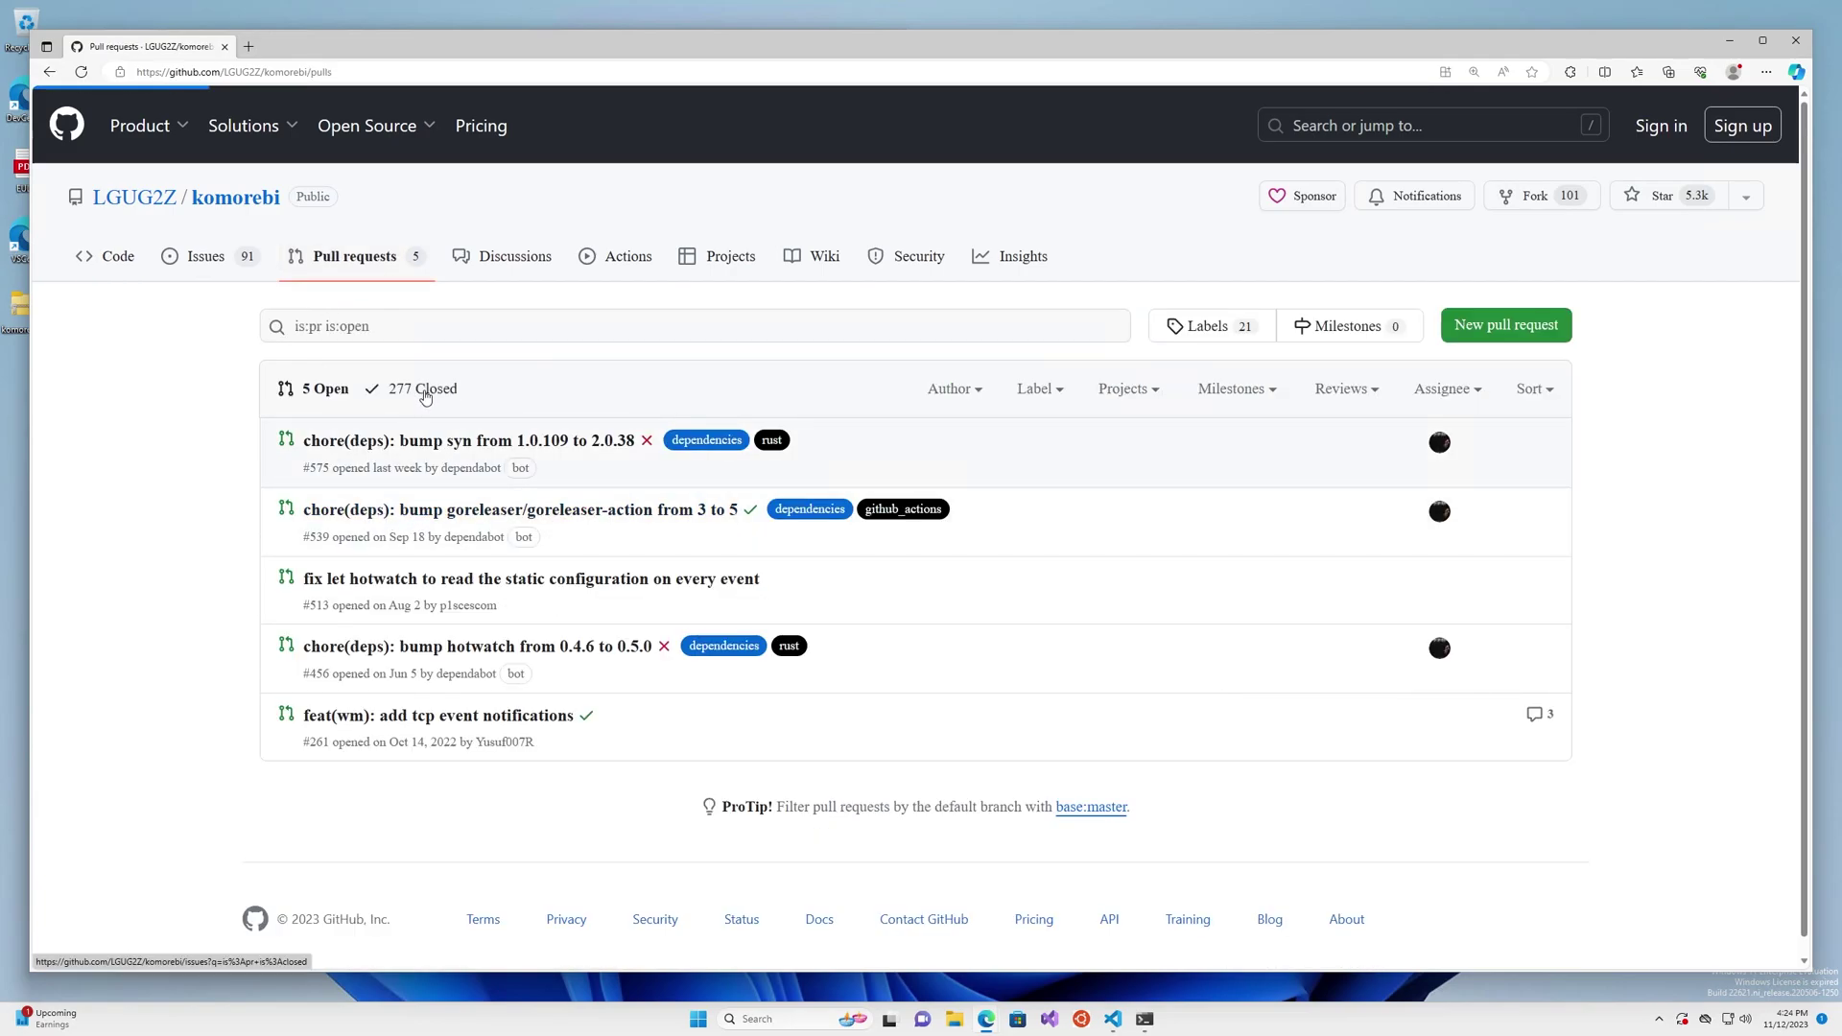
pyautogui.click(425, 394)
pyautogui.scroll(-3, 783, 570)
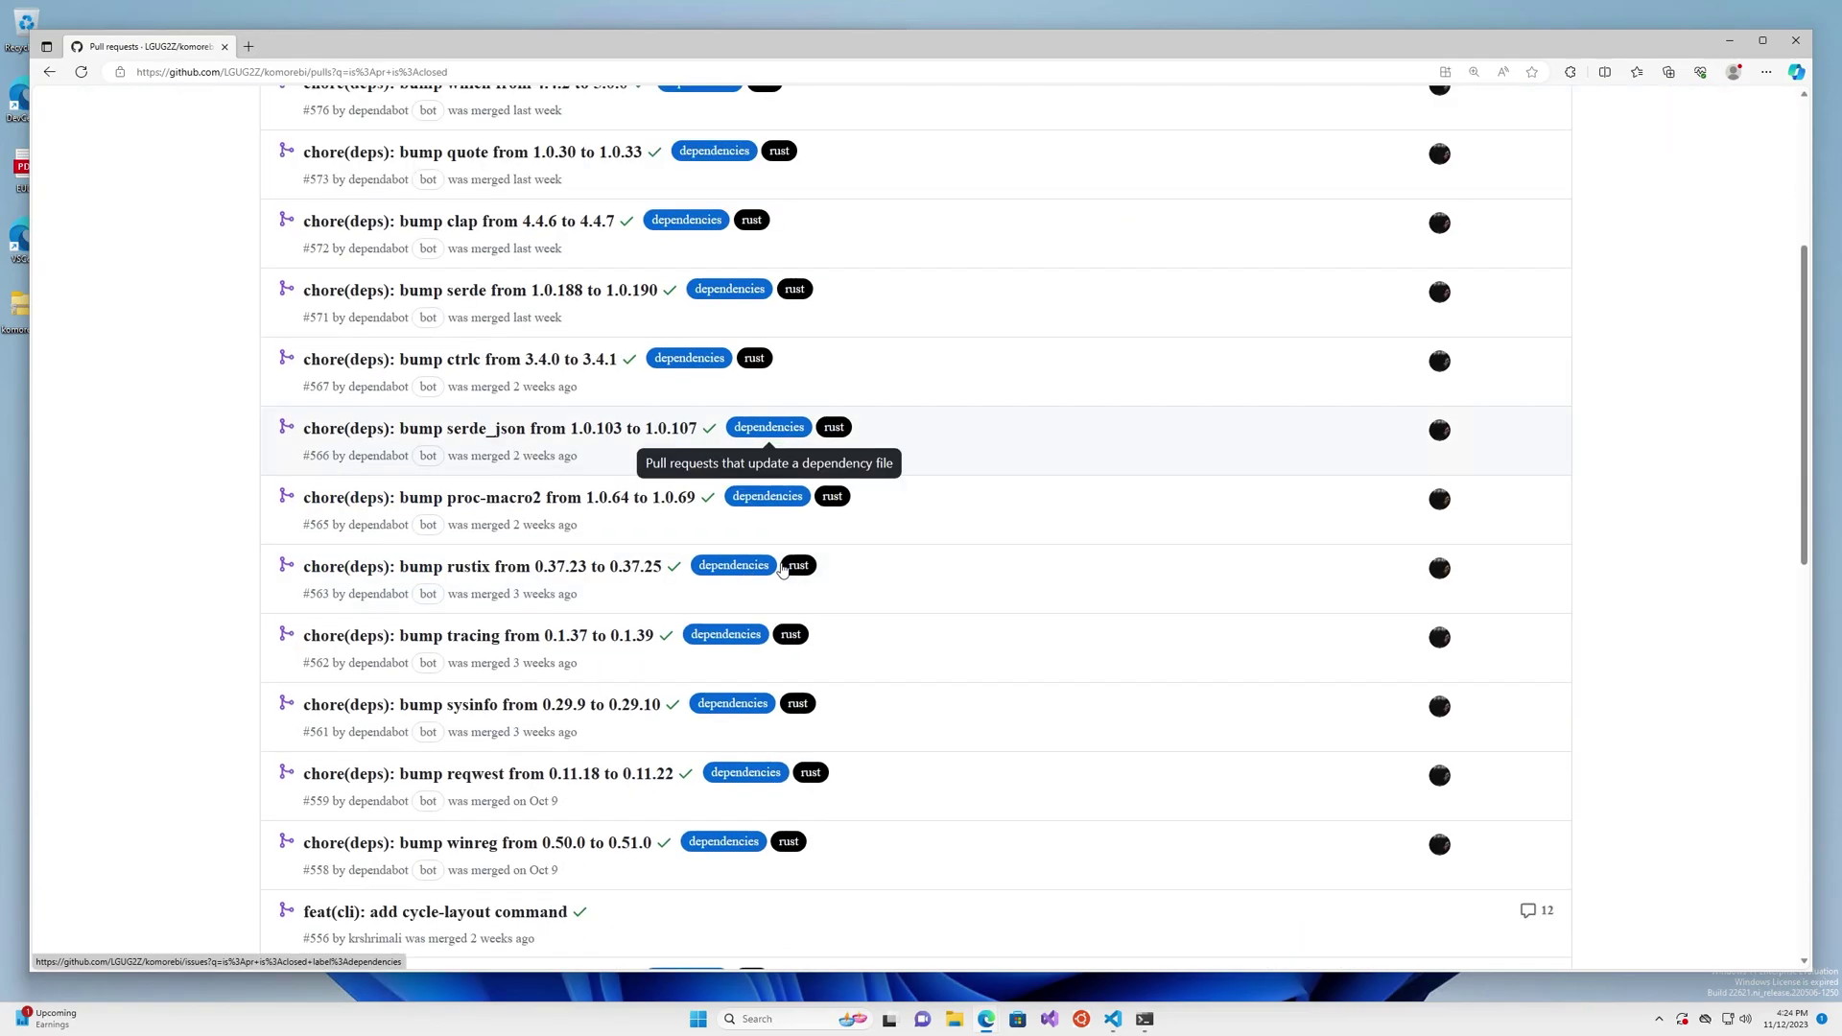
pyautogui.scroll(-4, 783, 570)
pyautogui.scroll(-1, 851, 563)
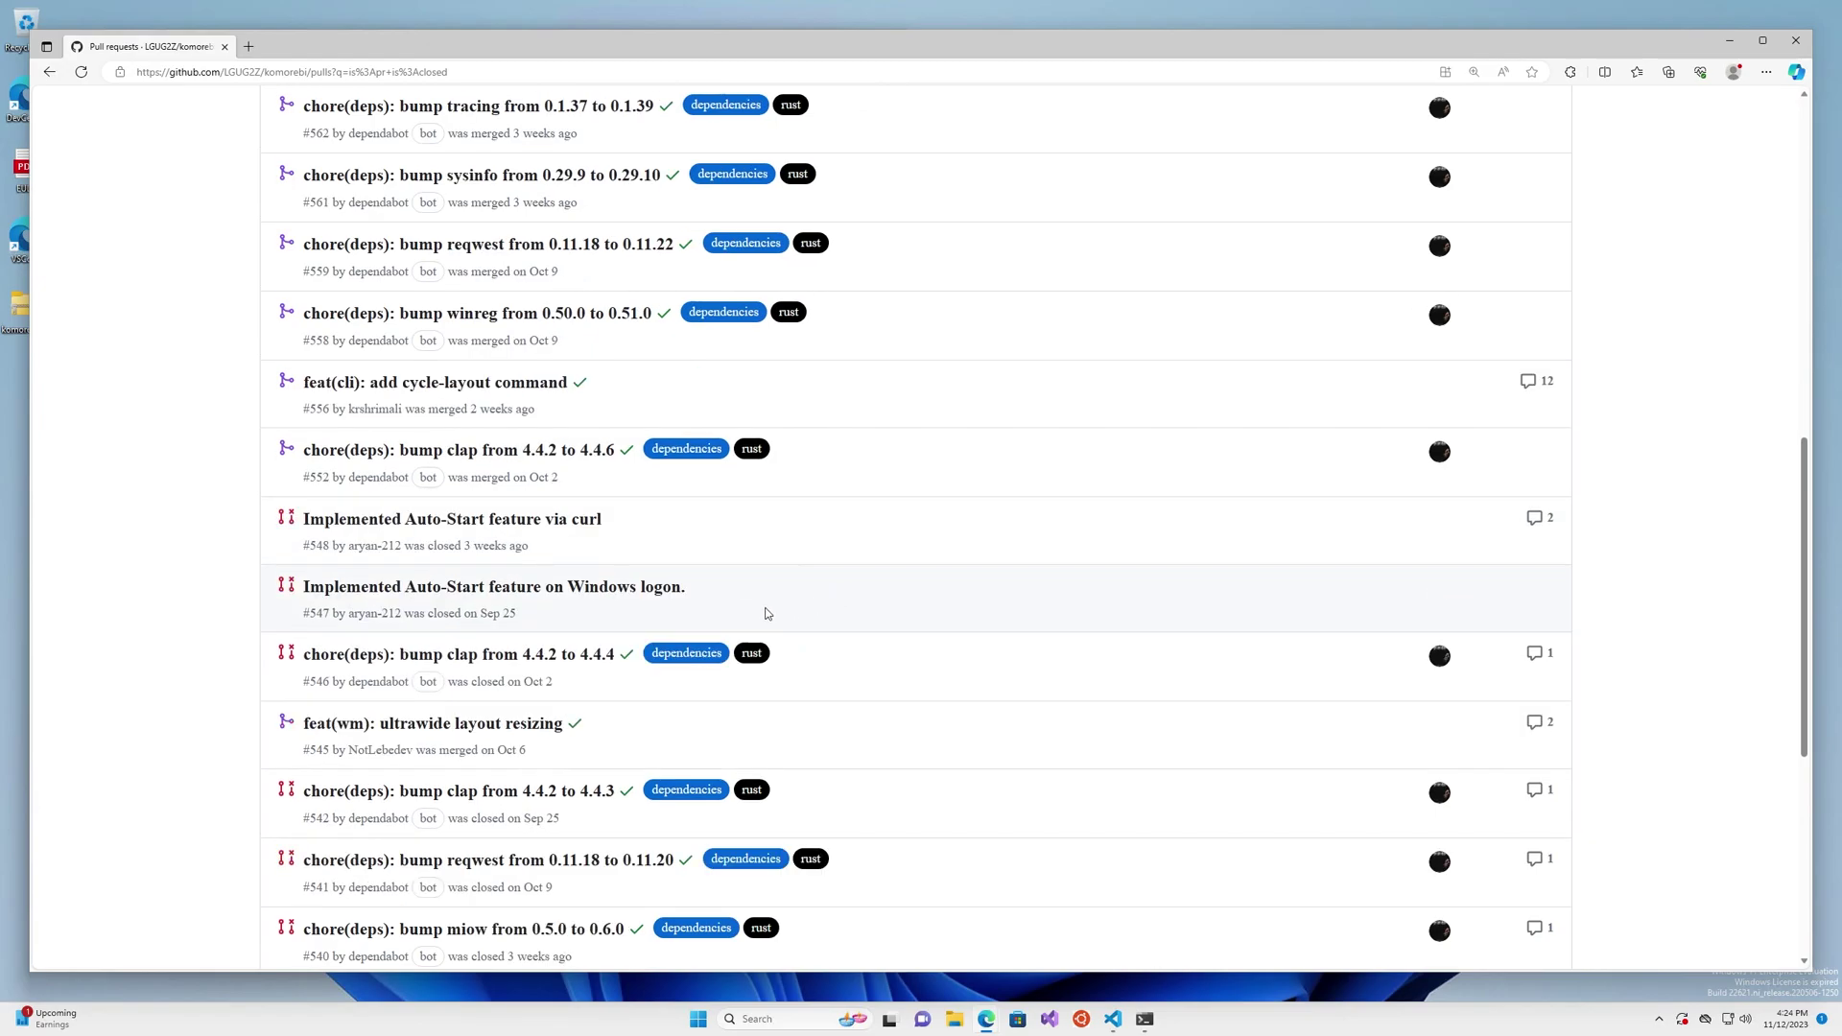
pyautogui.scroll(-3, 734, 631)
pyautogui.scroll(4, 806, 656)
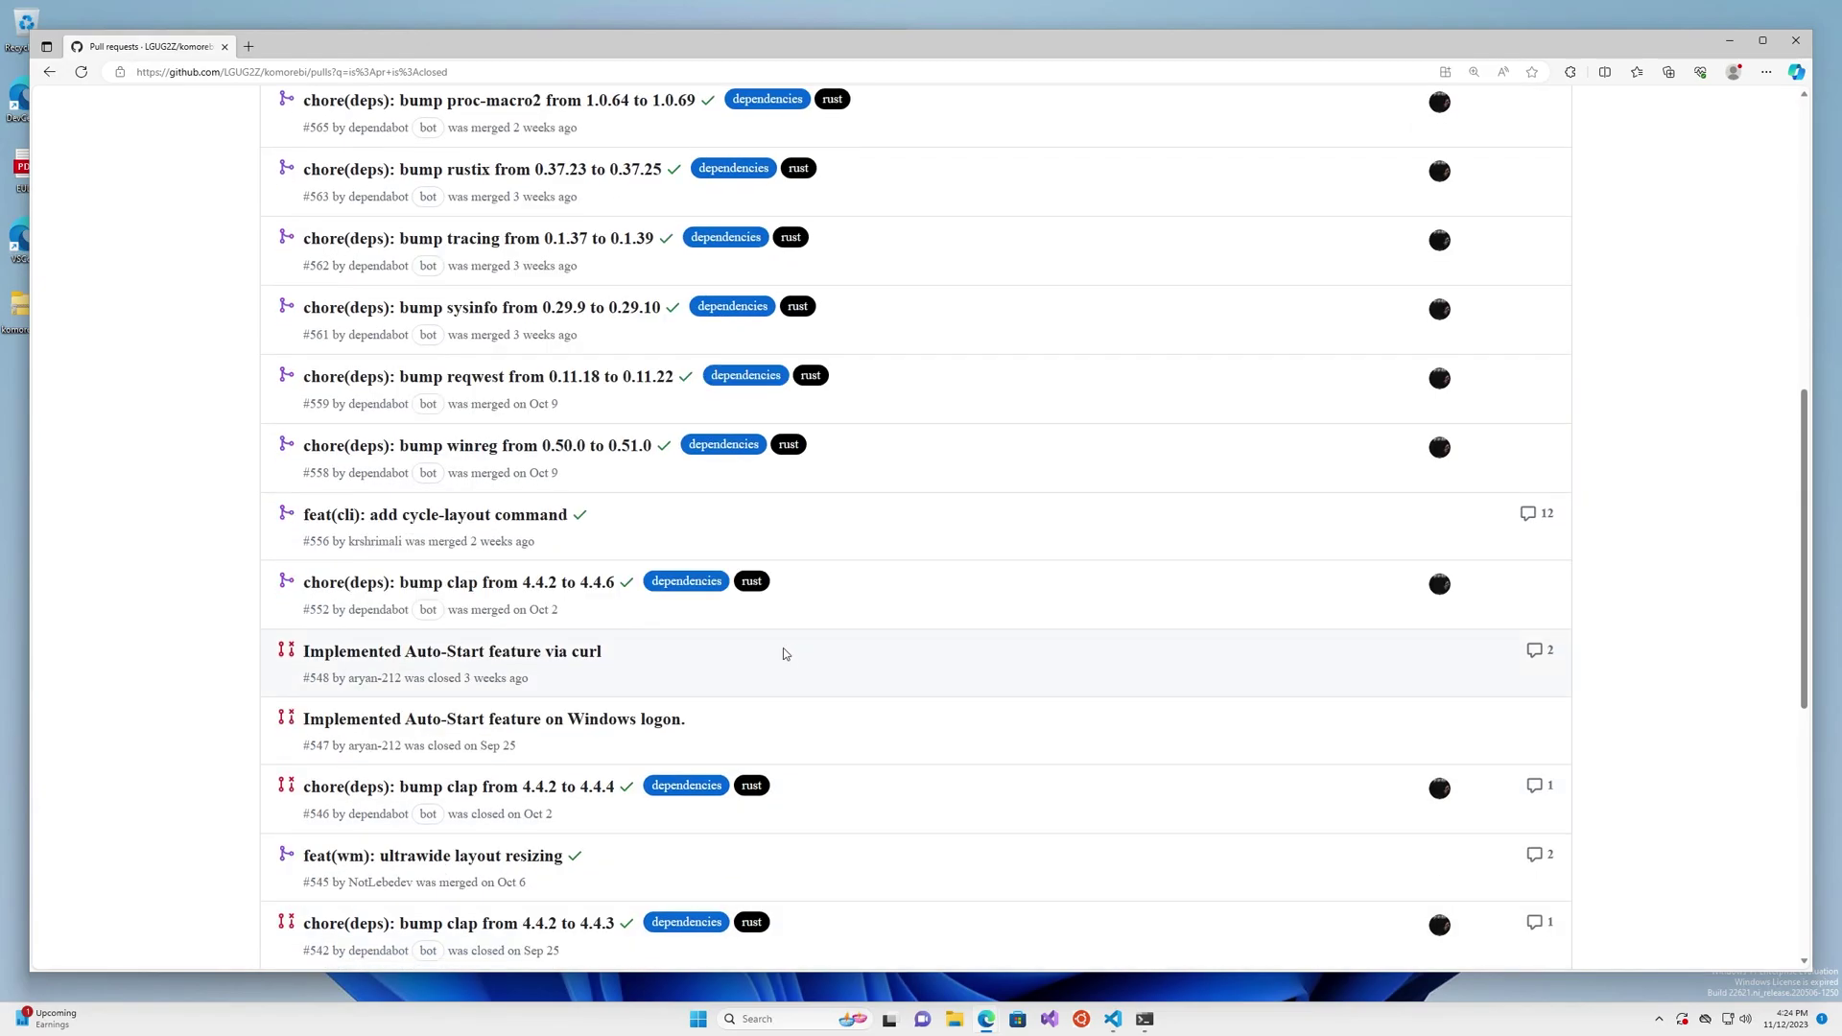
pyautogui.click(544, 524)
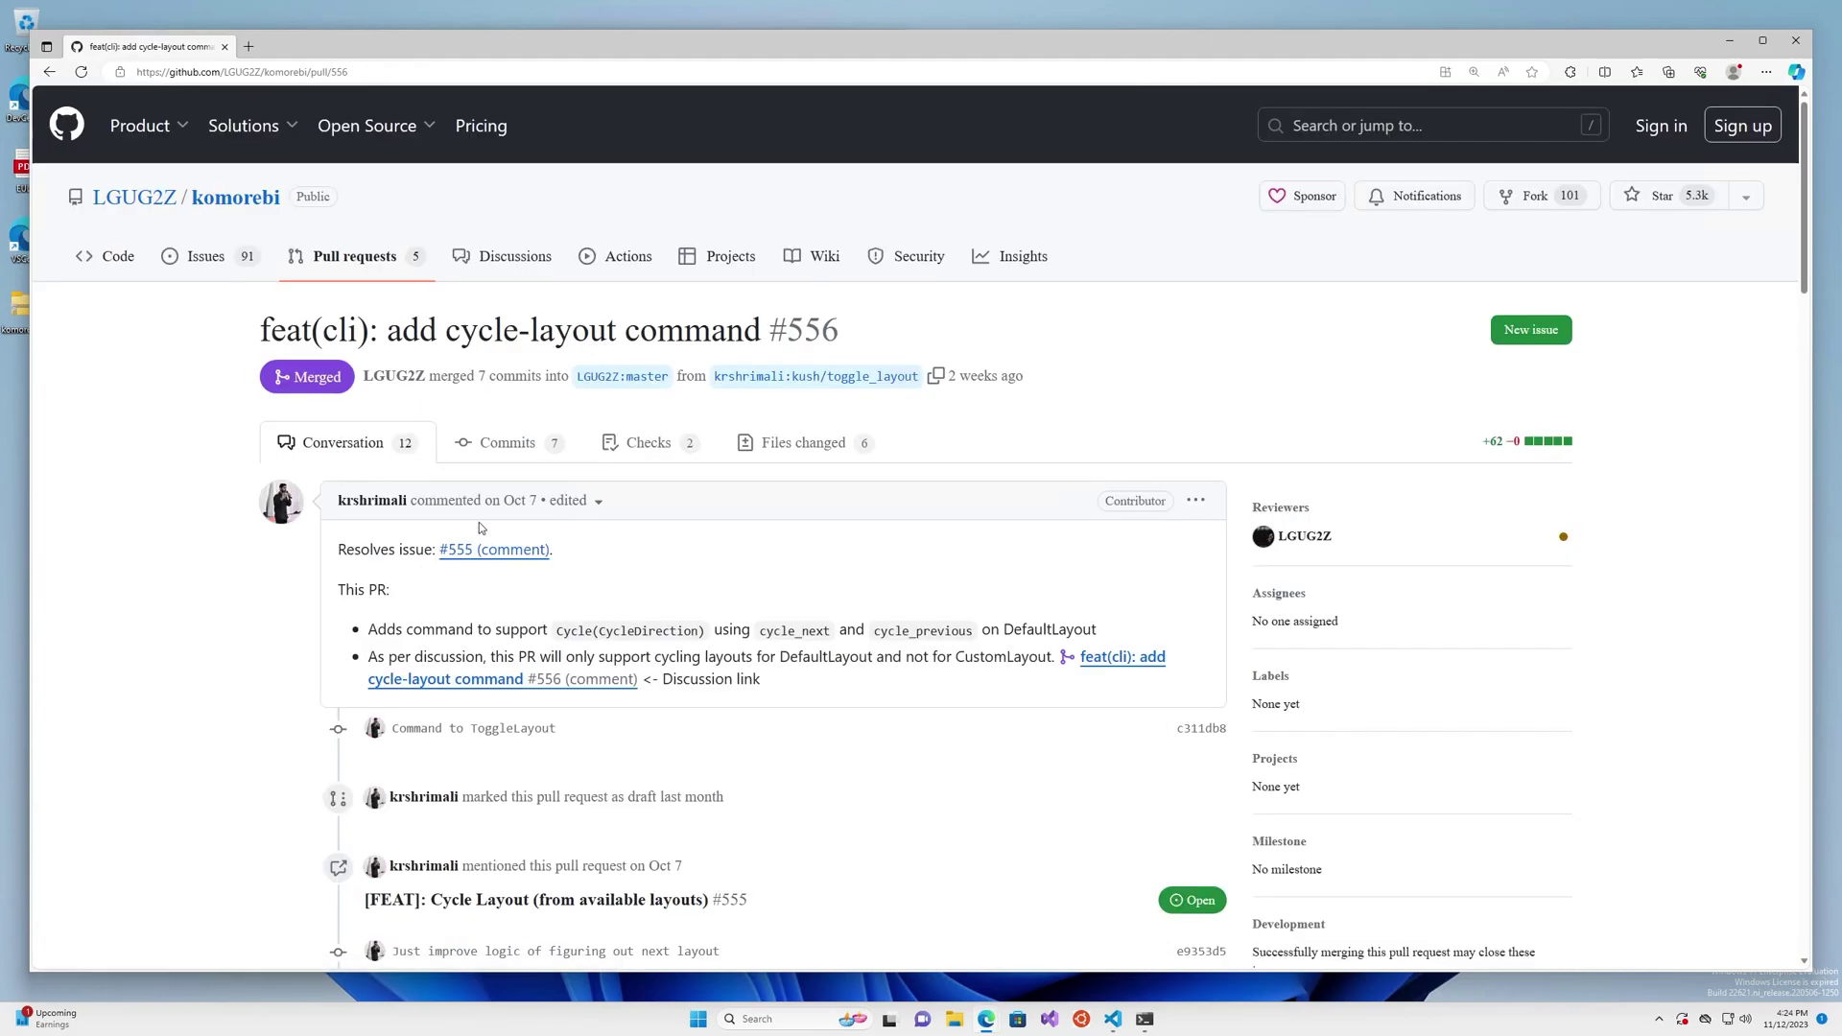
pyautogui.click(366, 509)
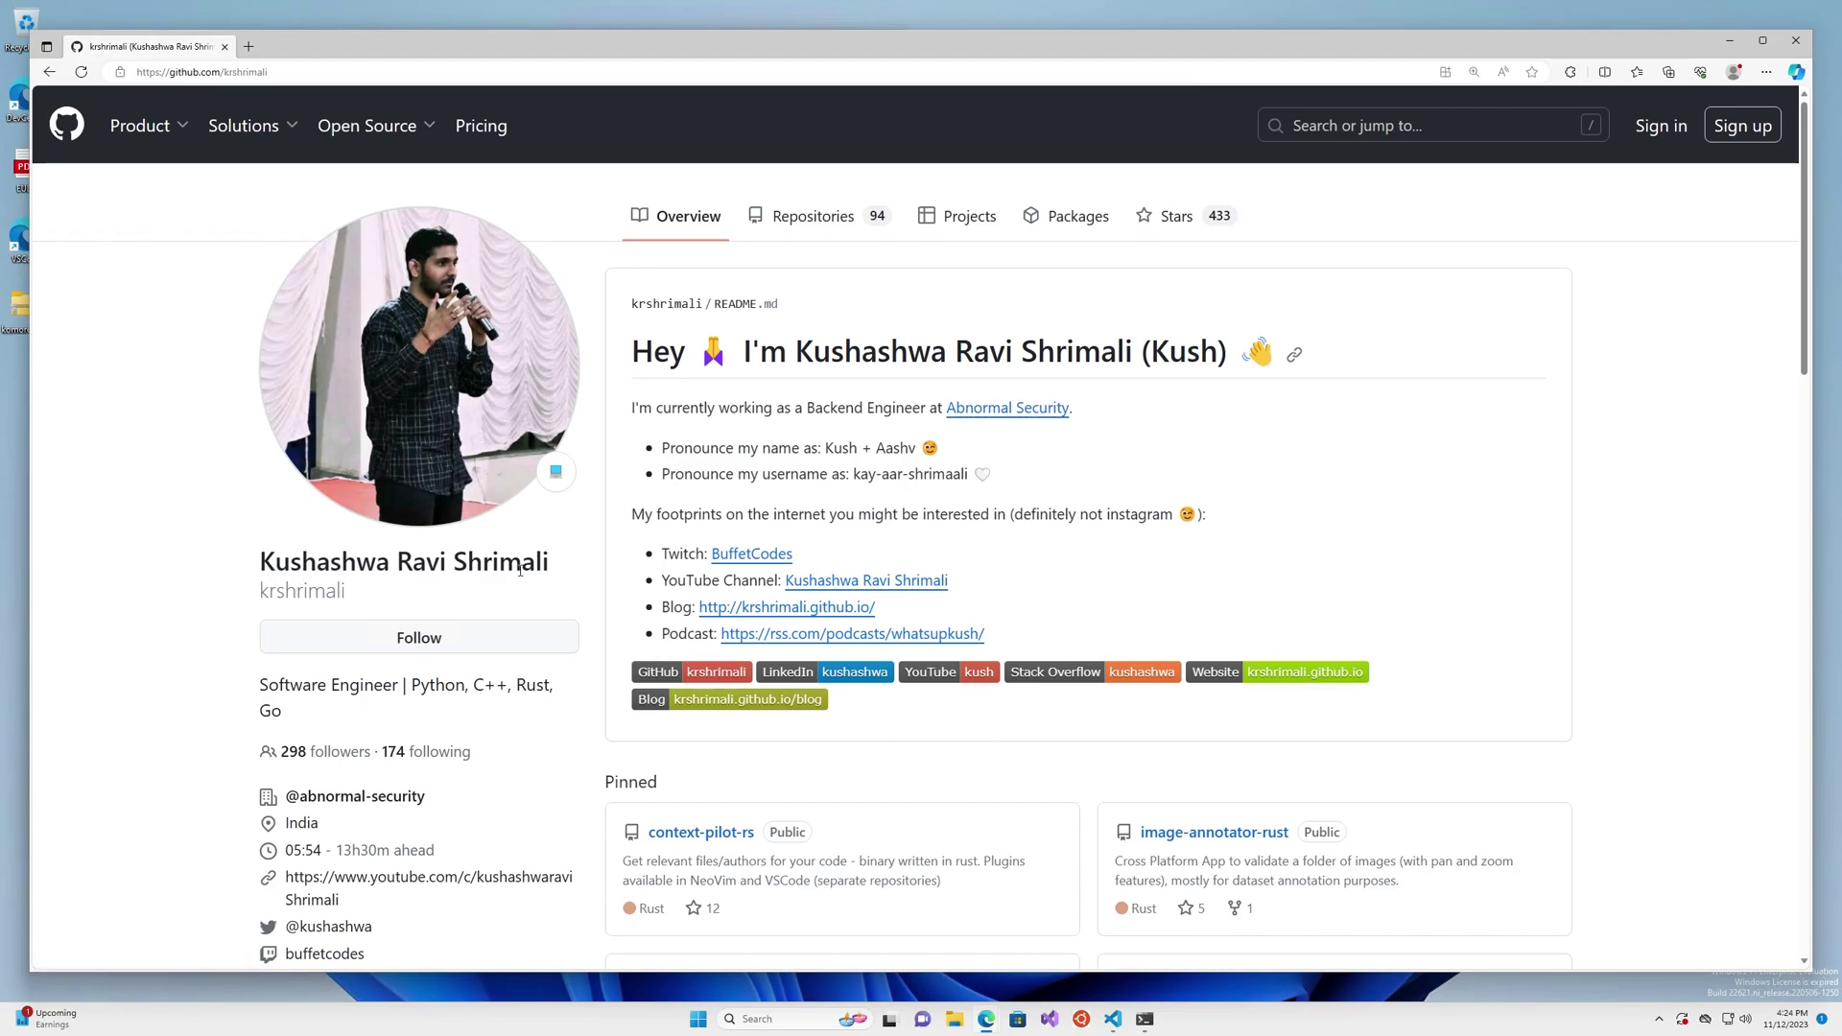
pyautogui.hotkey('alt', 'Left')
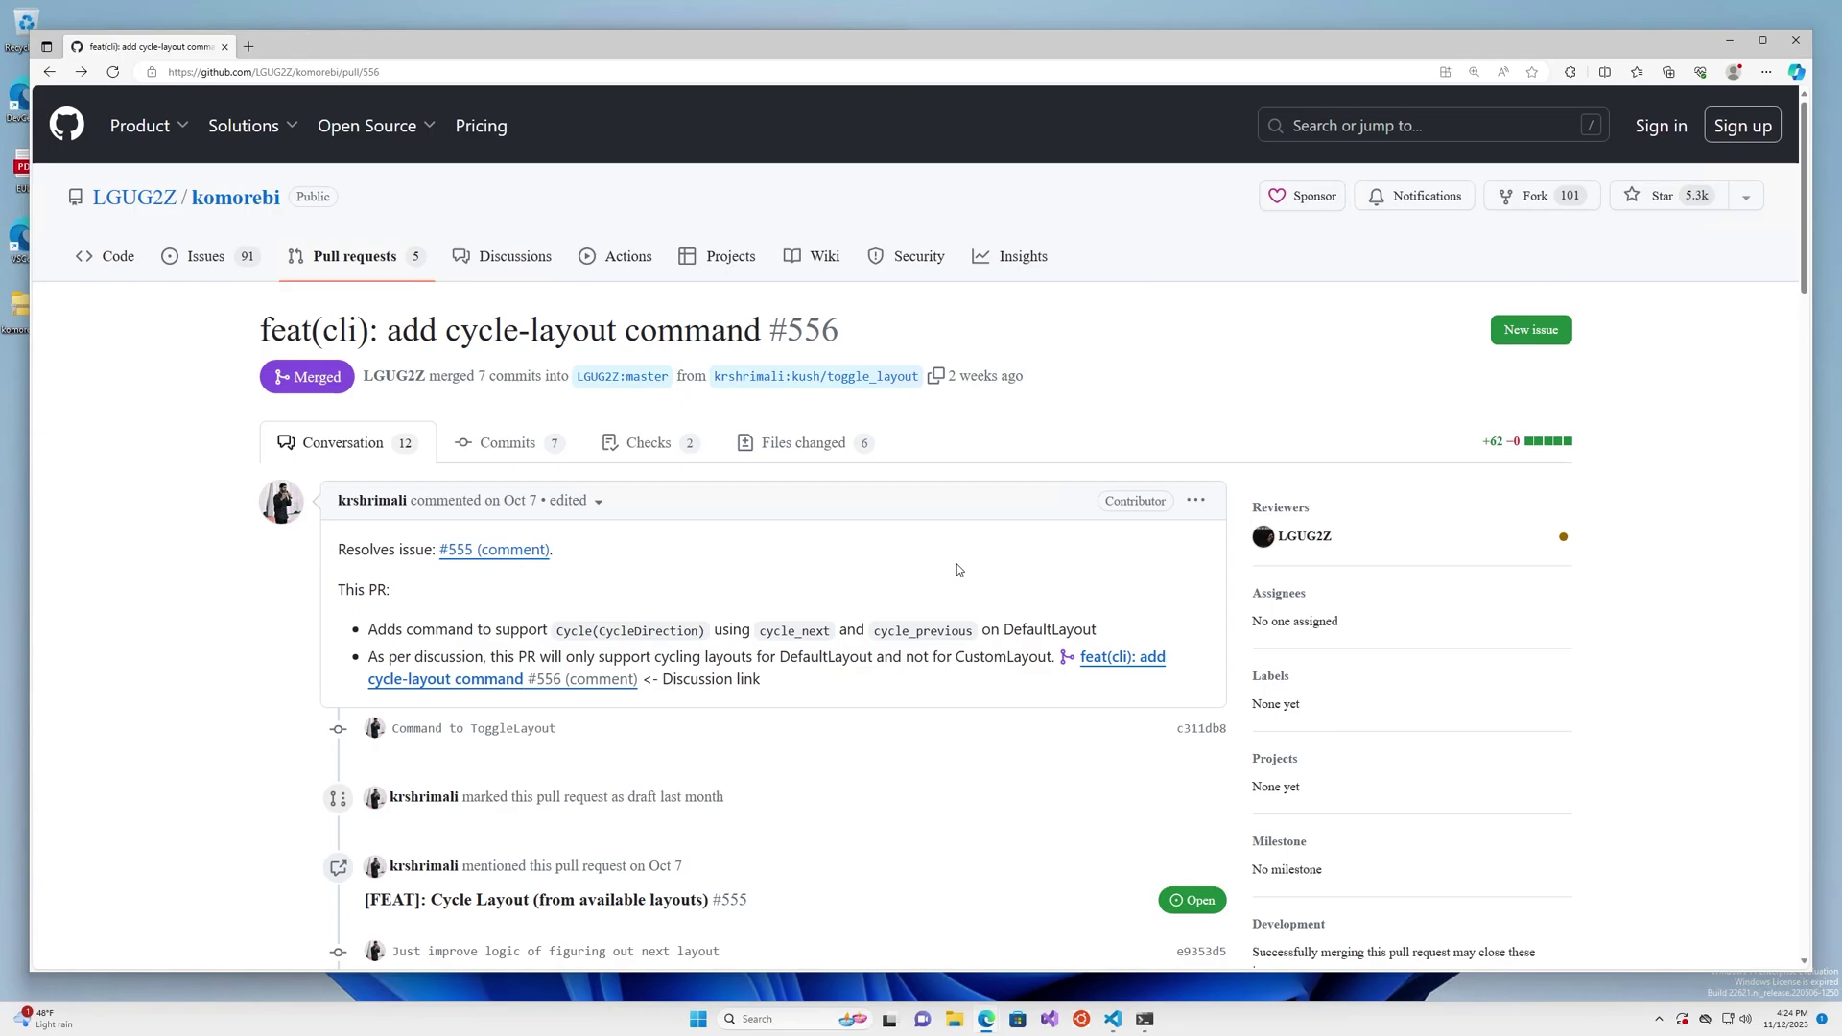
# Step: Open the owner's profile, look over its sponsor avatars, then open the pinned komorebi repo
pyautogui.click(150, 207)
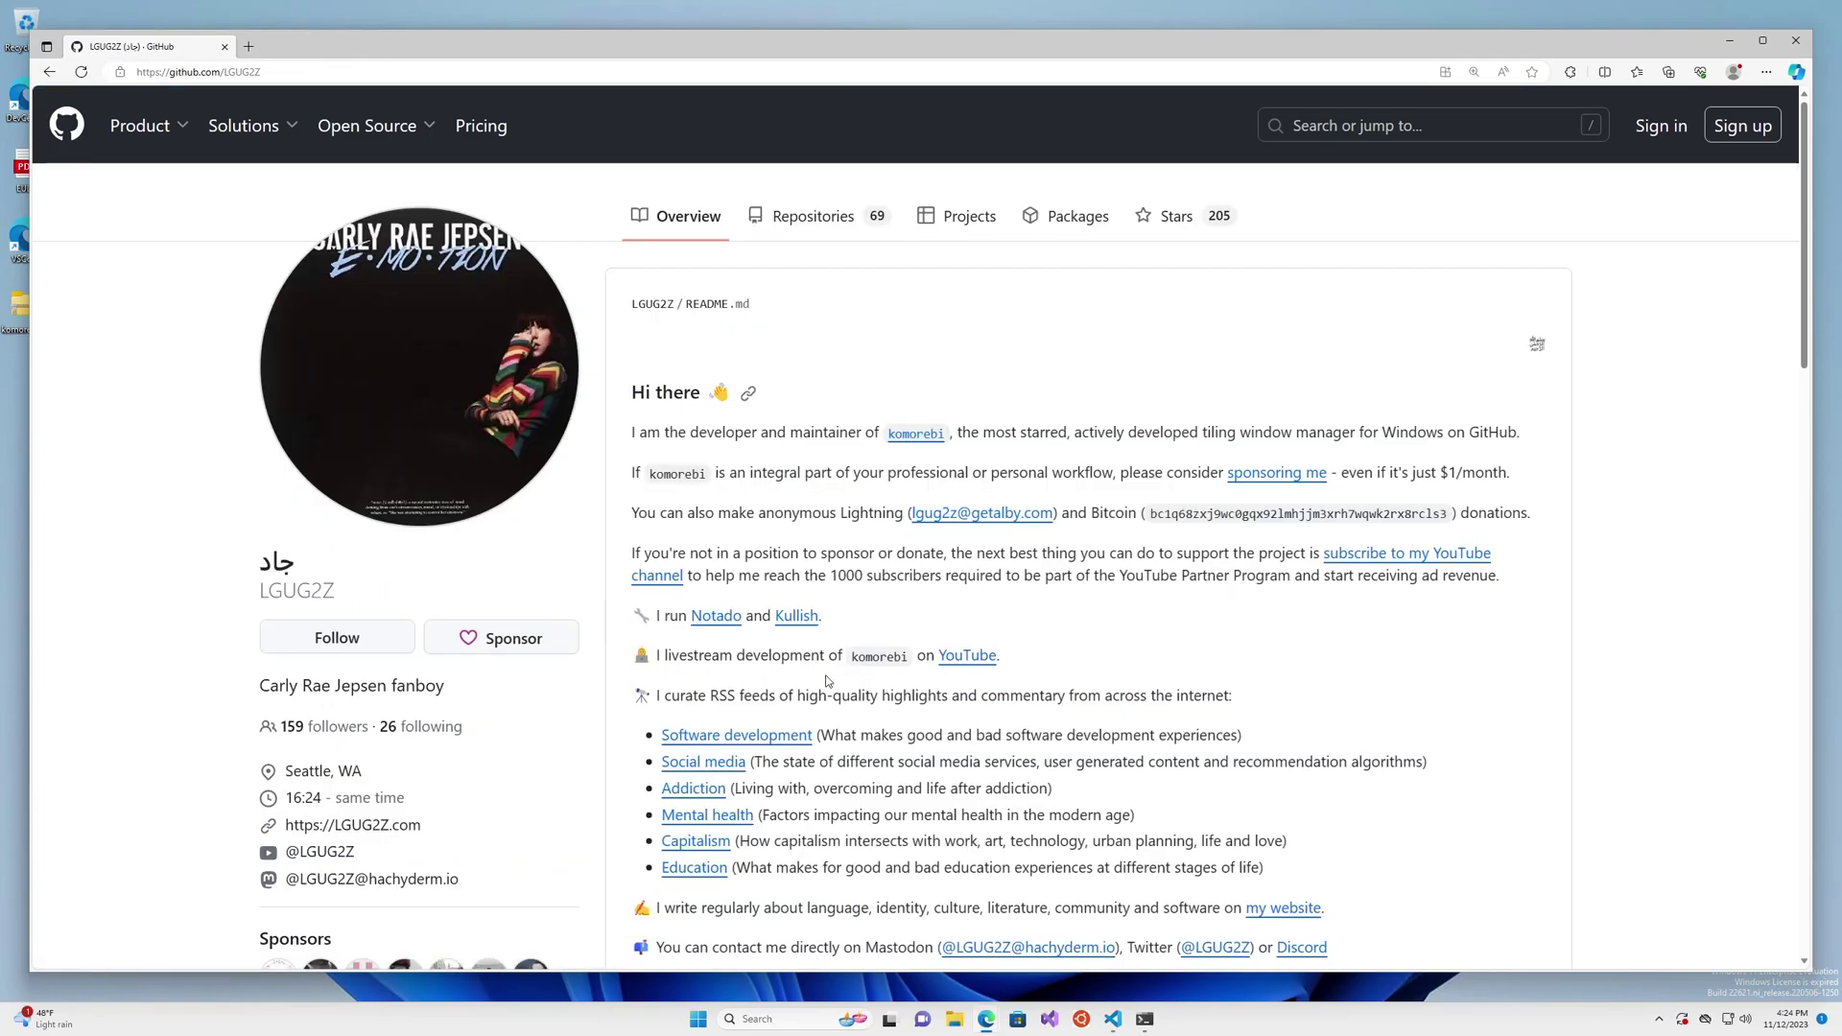
pyautogui.scroll(-5, 827, 681)
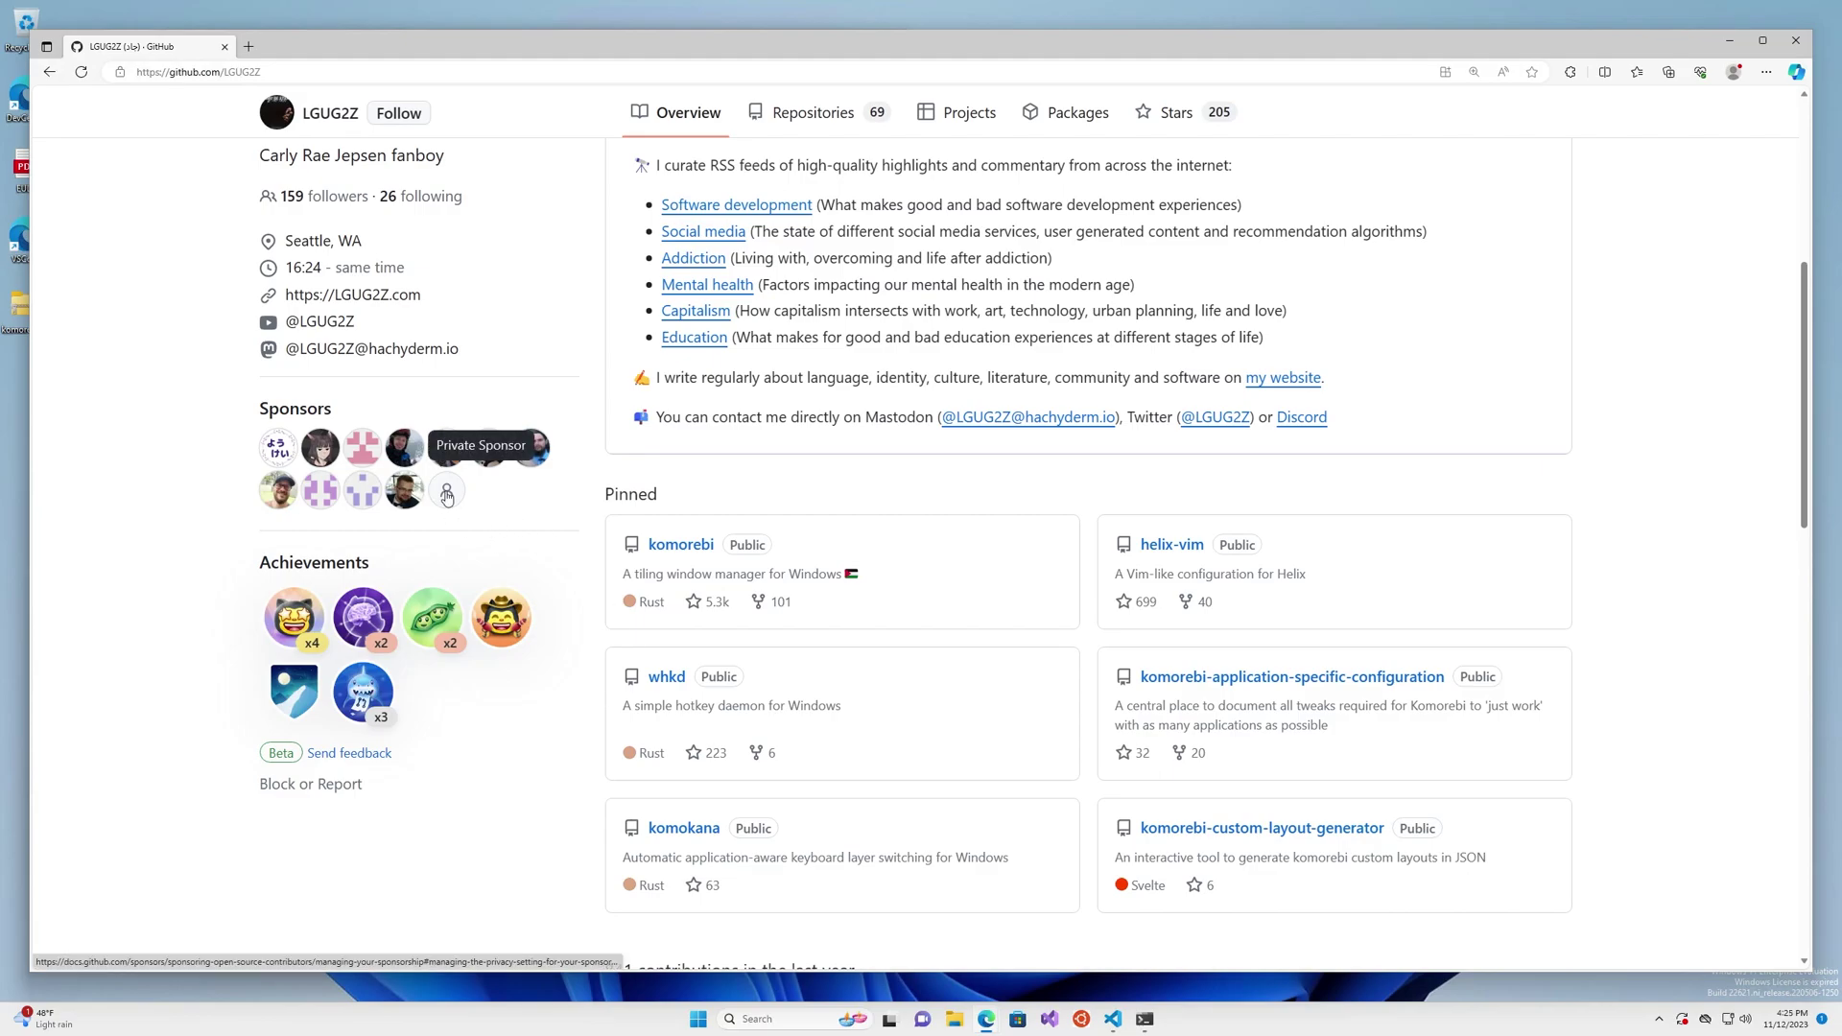
pyautogui.moveTo(411, 497)
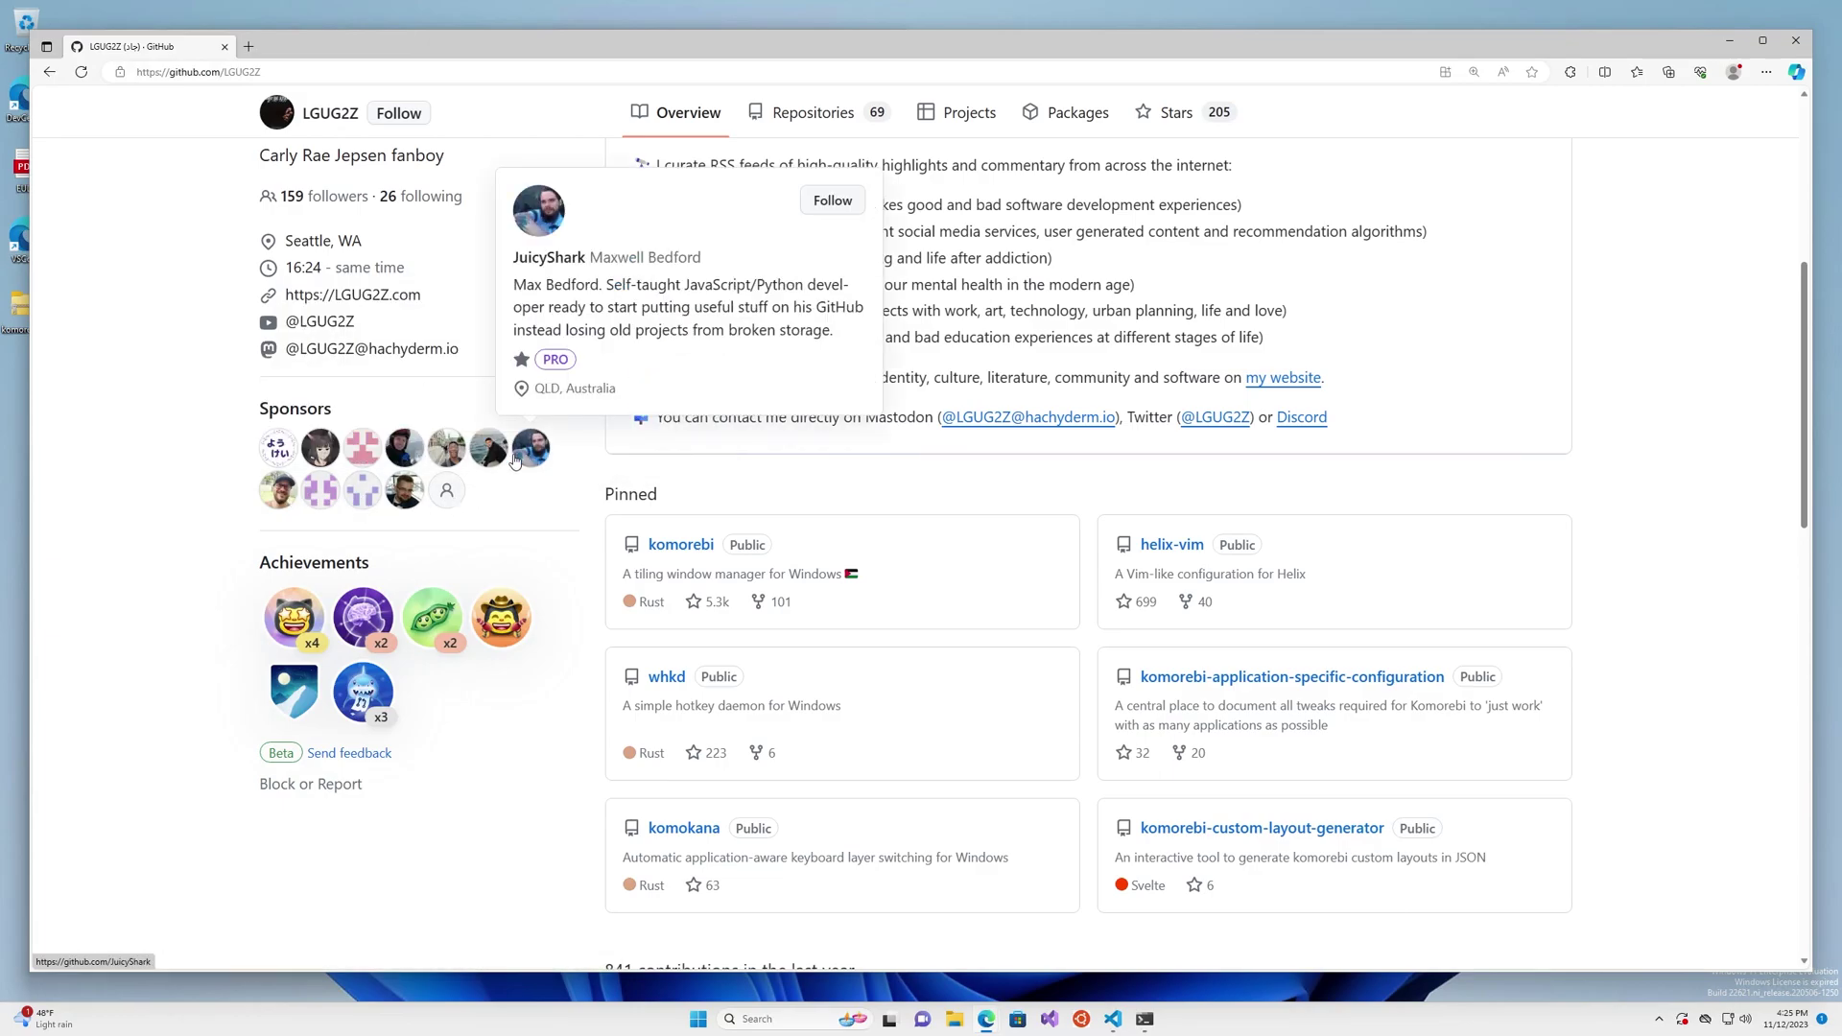
pyautogui.moveTo(496, 461)
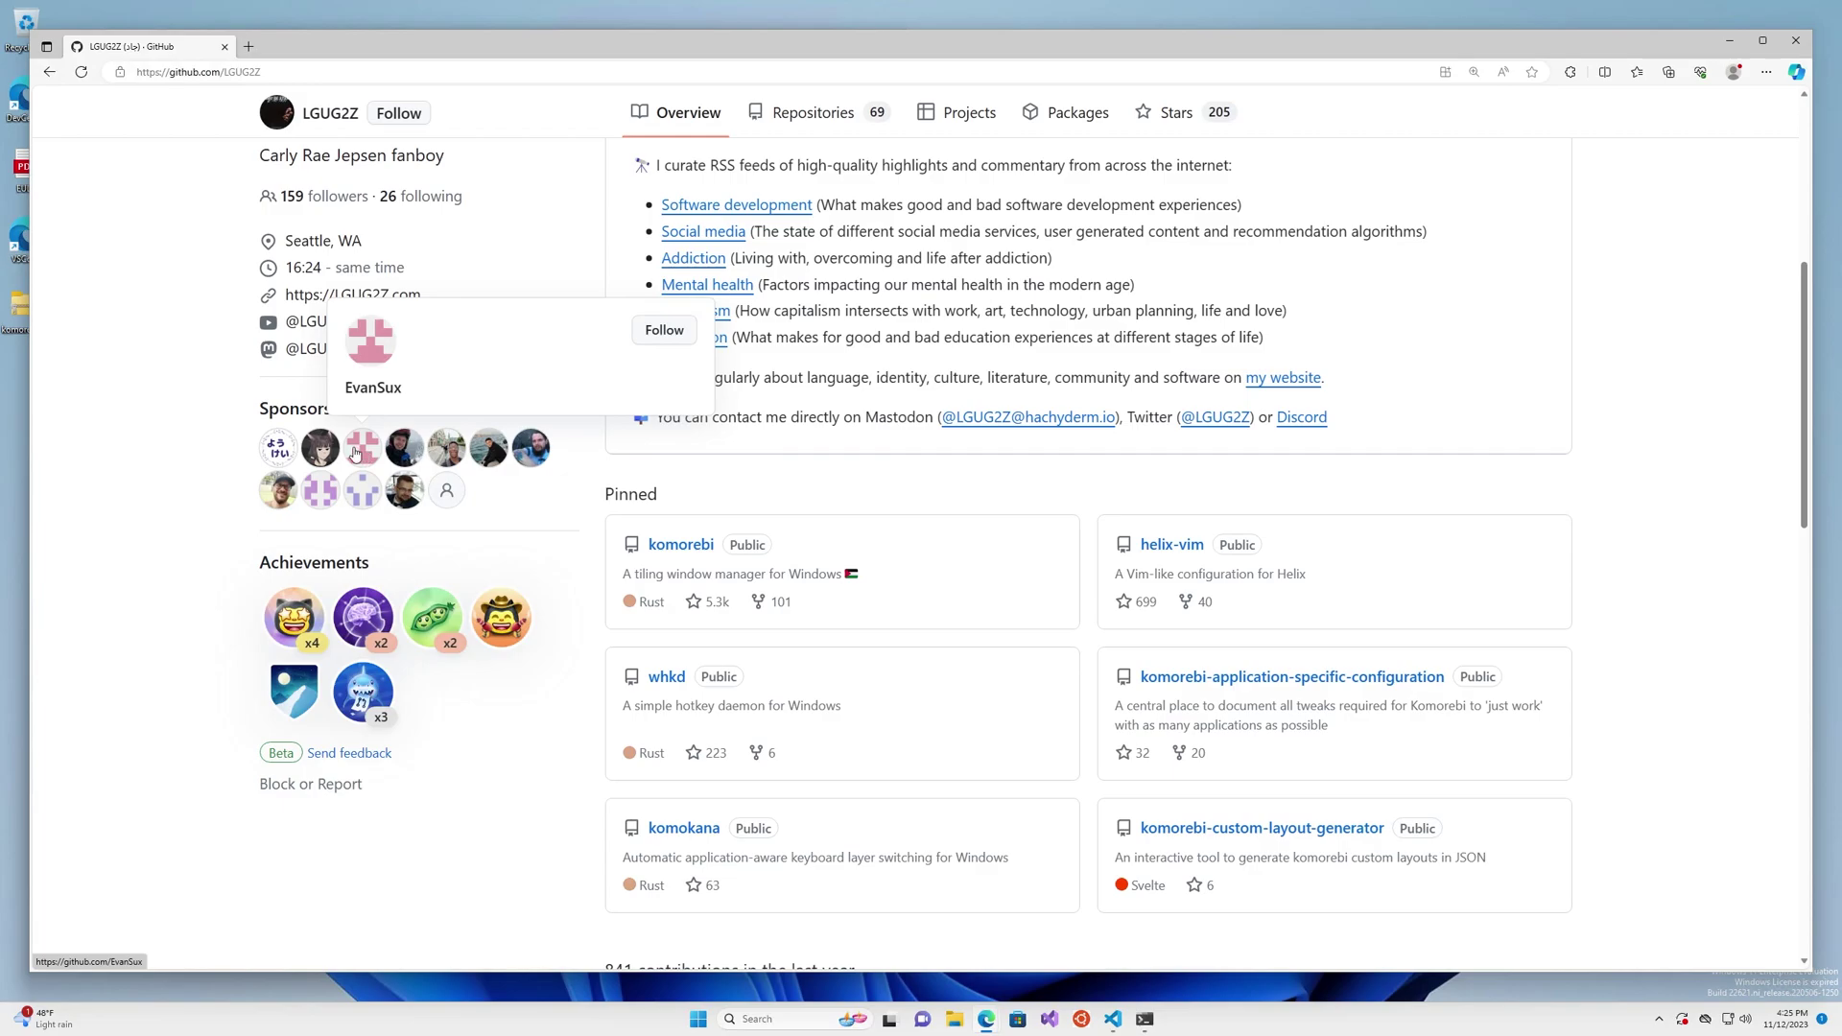
pyautogui.moveTo(320, 453)
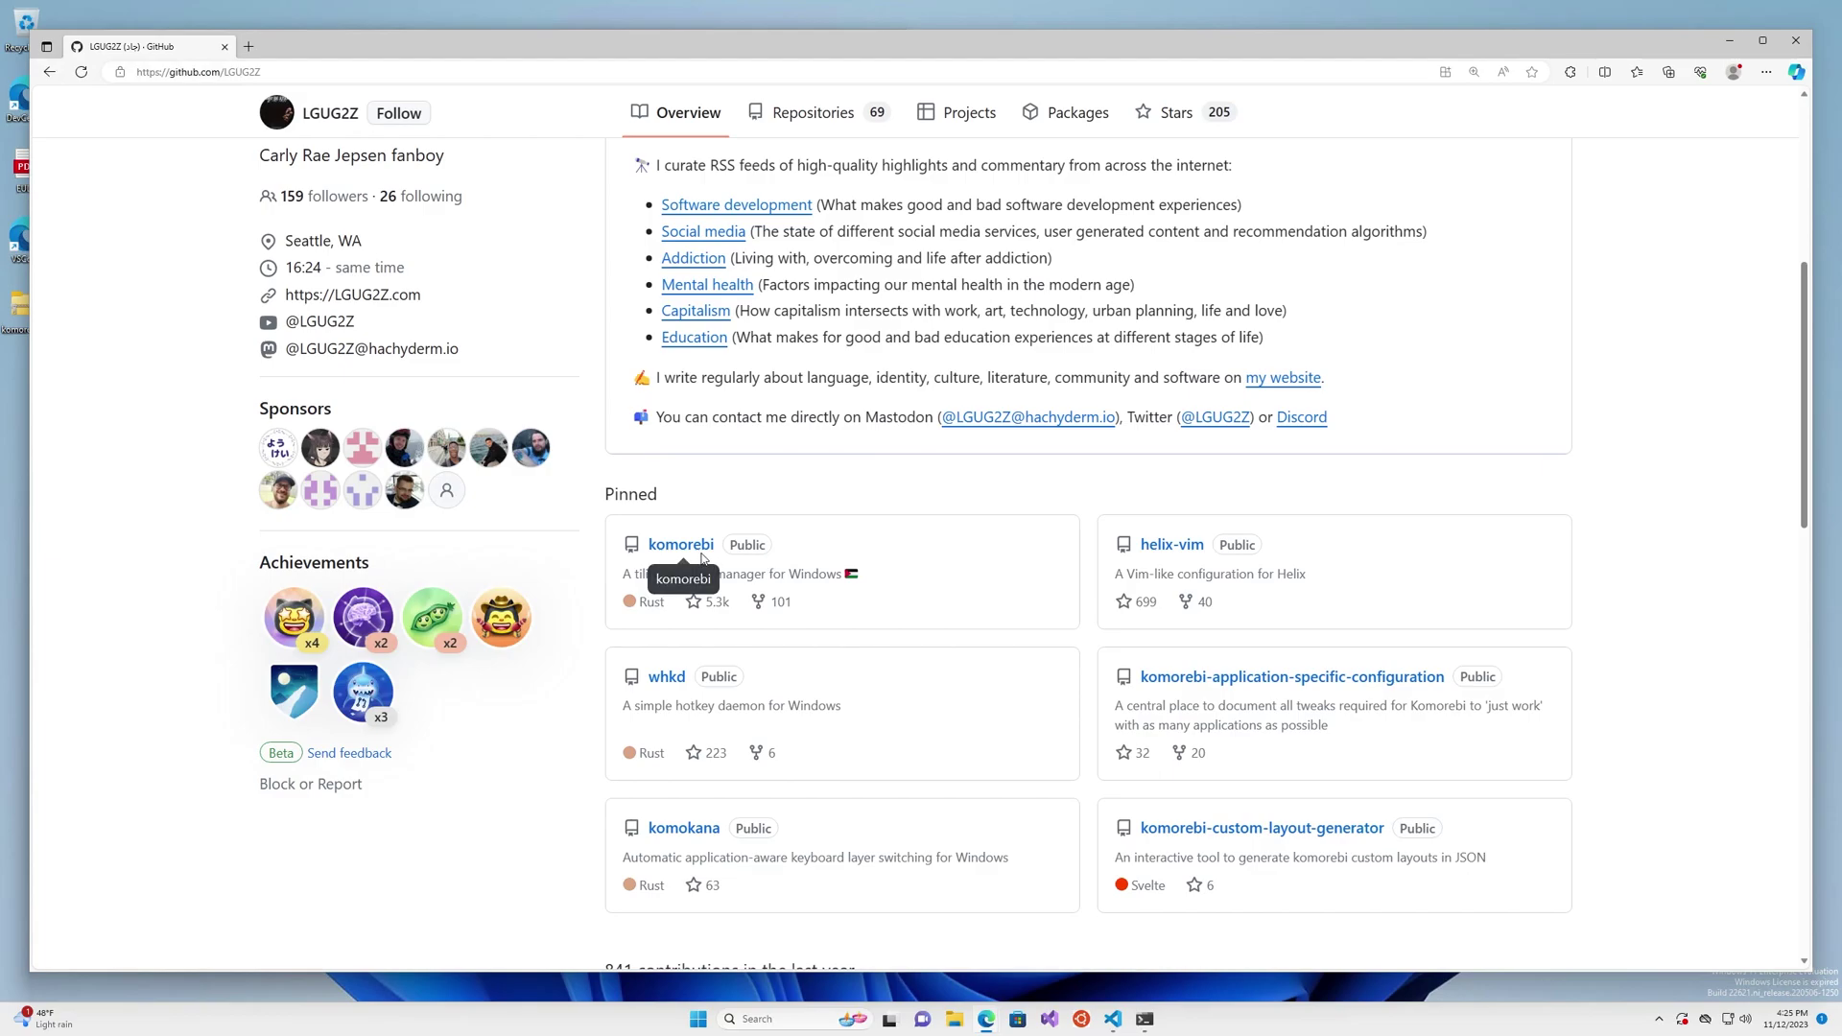
pyautogui.click(675, 544)
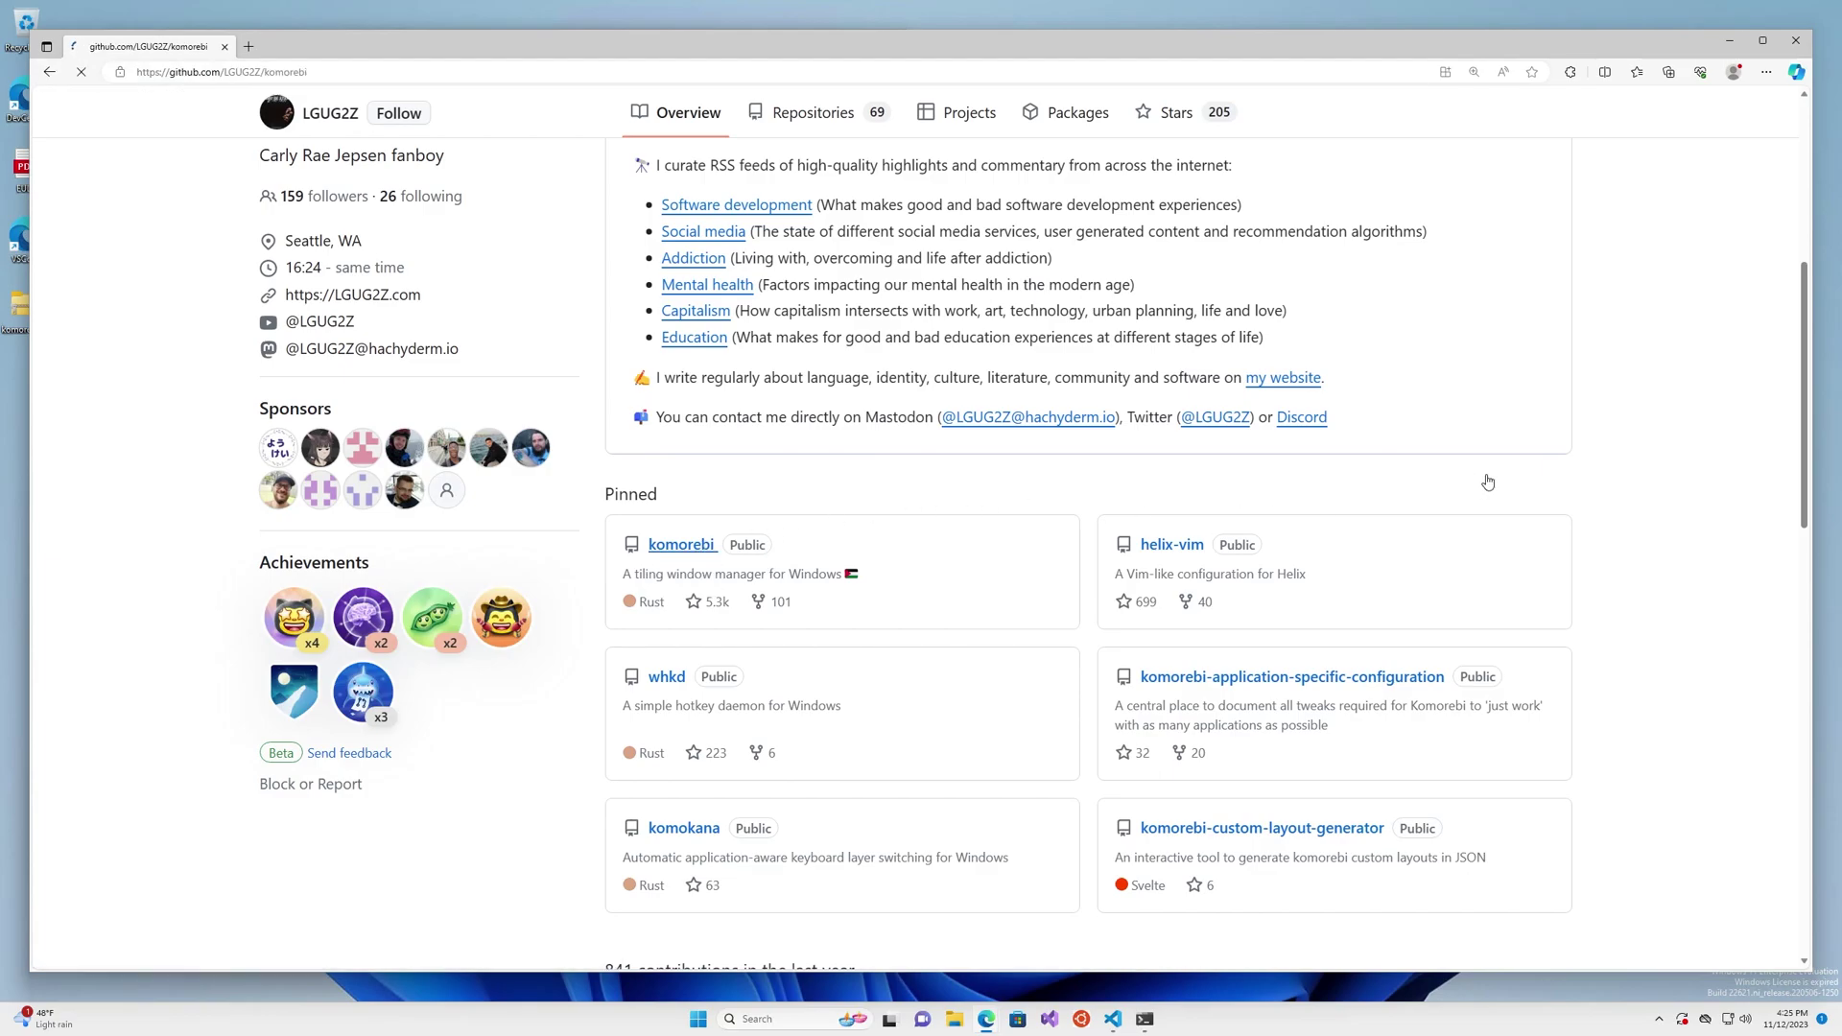
pyautogui.scroll(-4, 1628, 497)
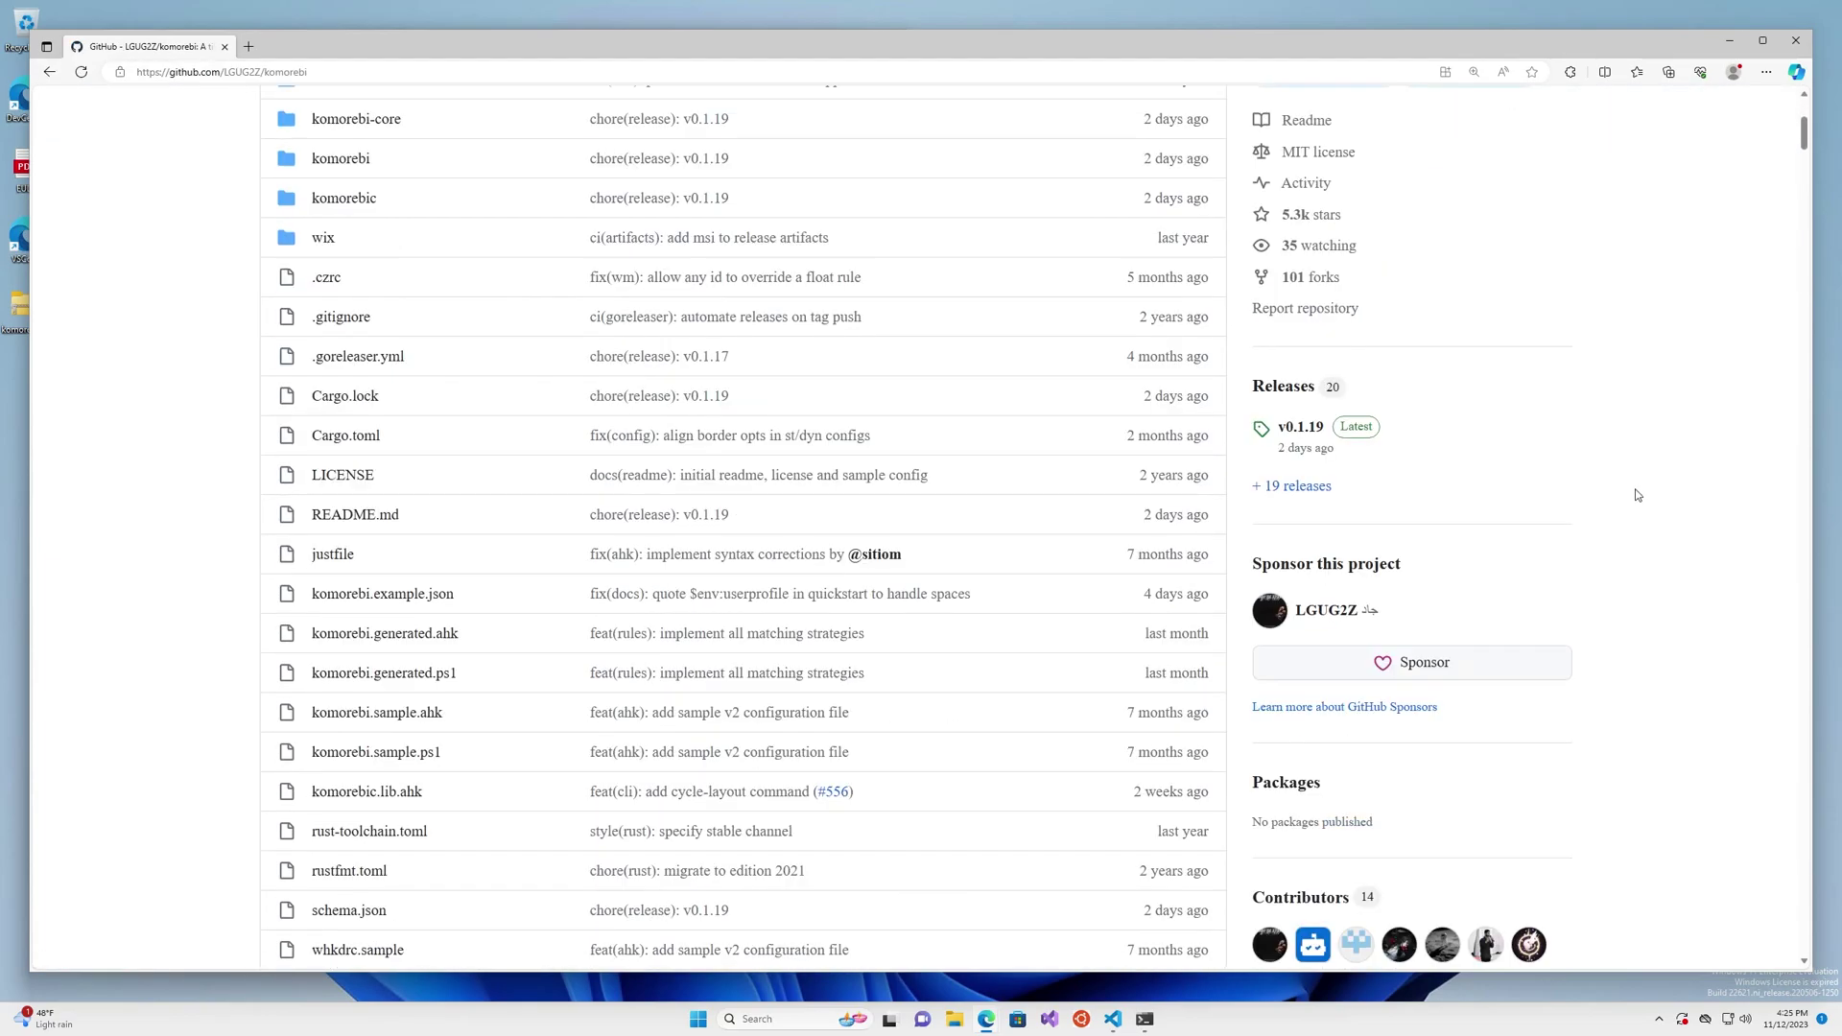
pyautogui.click(1476, 673)
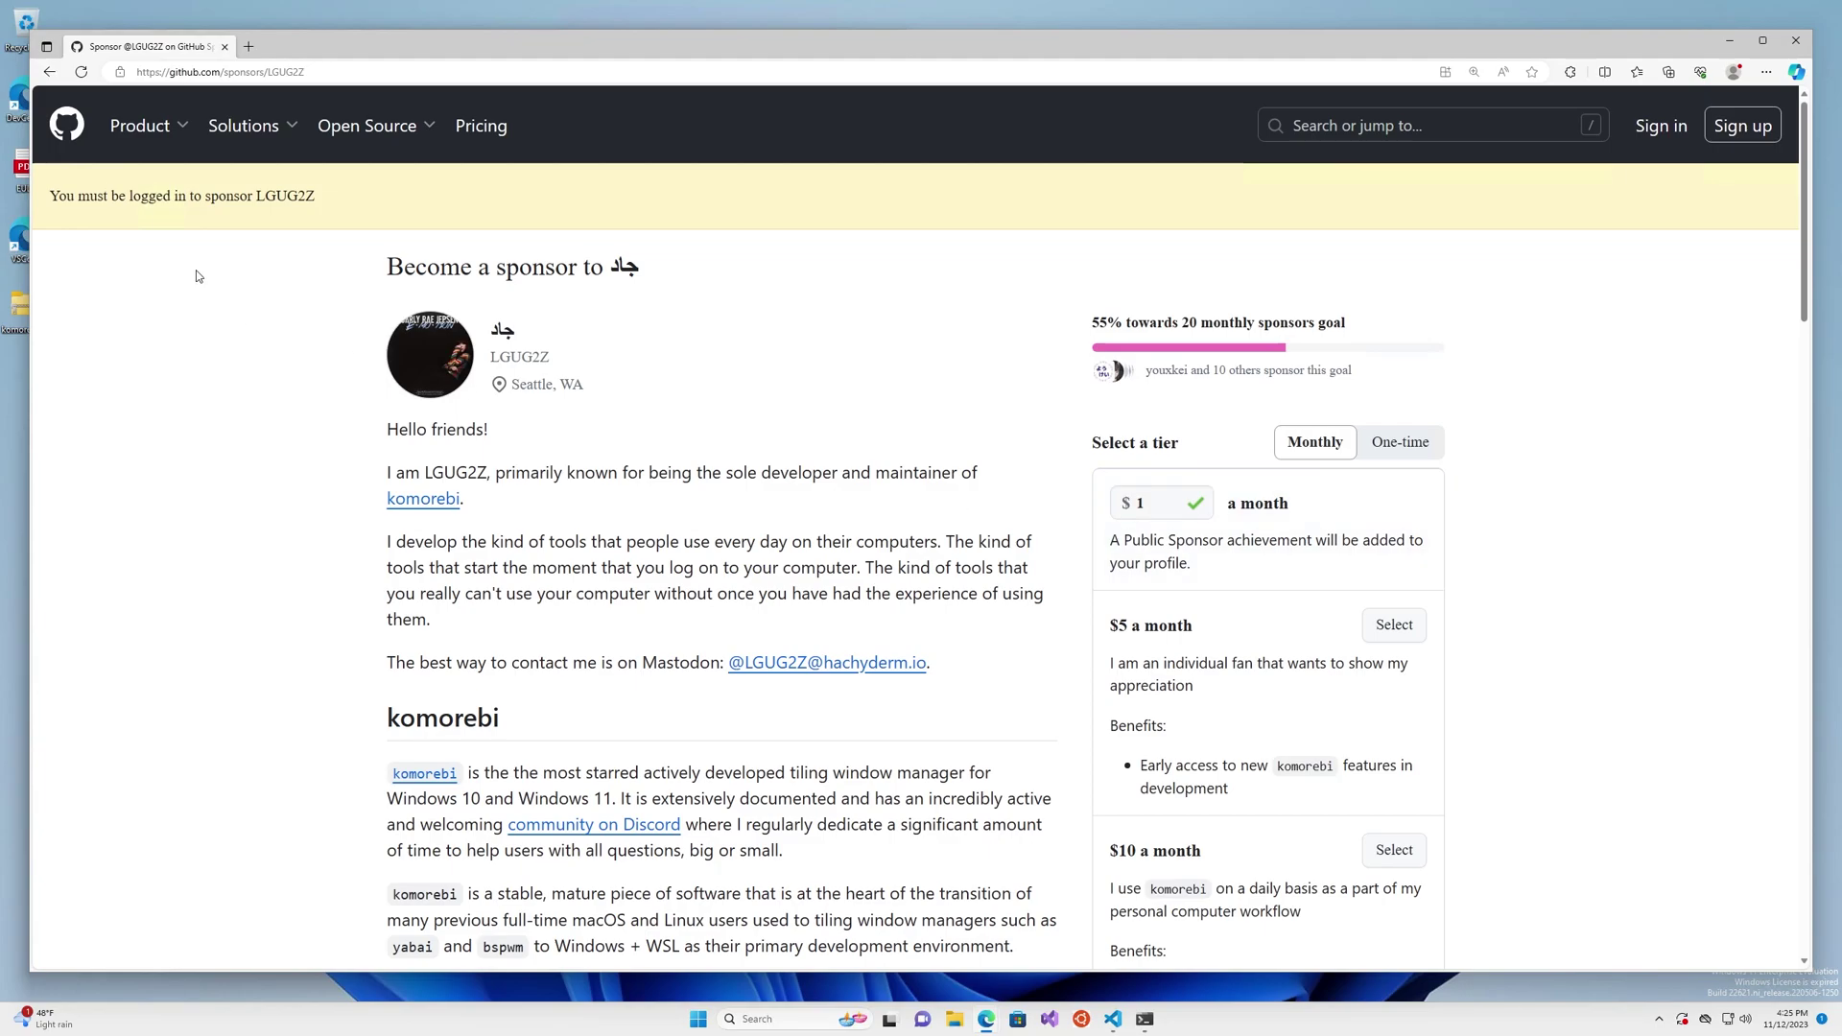
pyautogui.click(53, 73)
pyautogui.scroll(4, 181, 497)
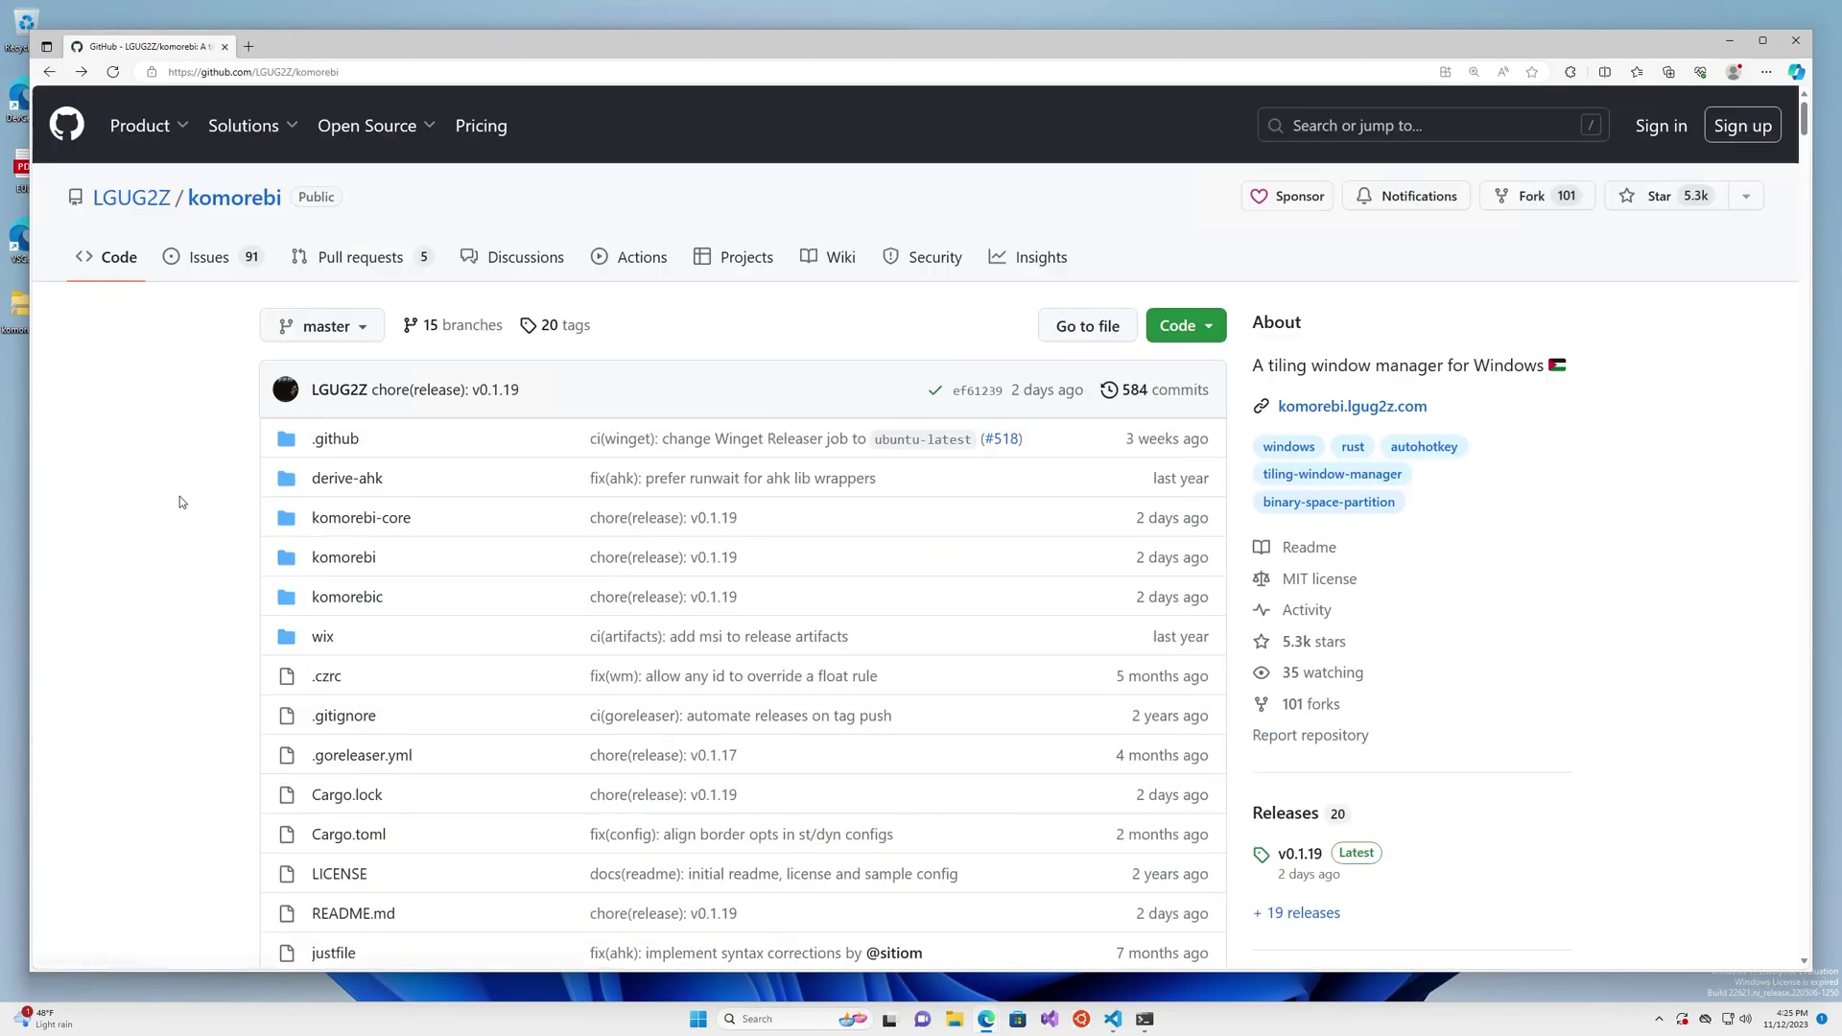
pyautogui.click(158, 202)
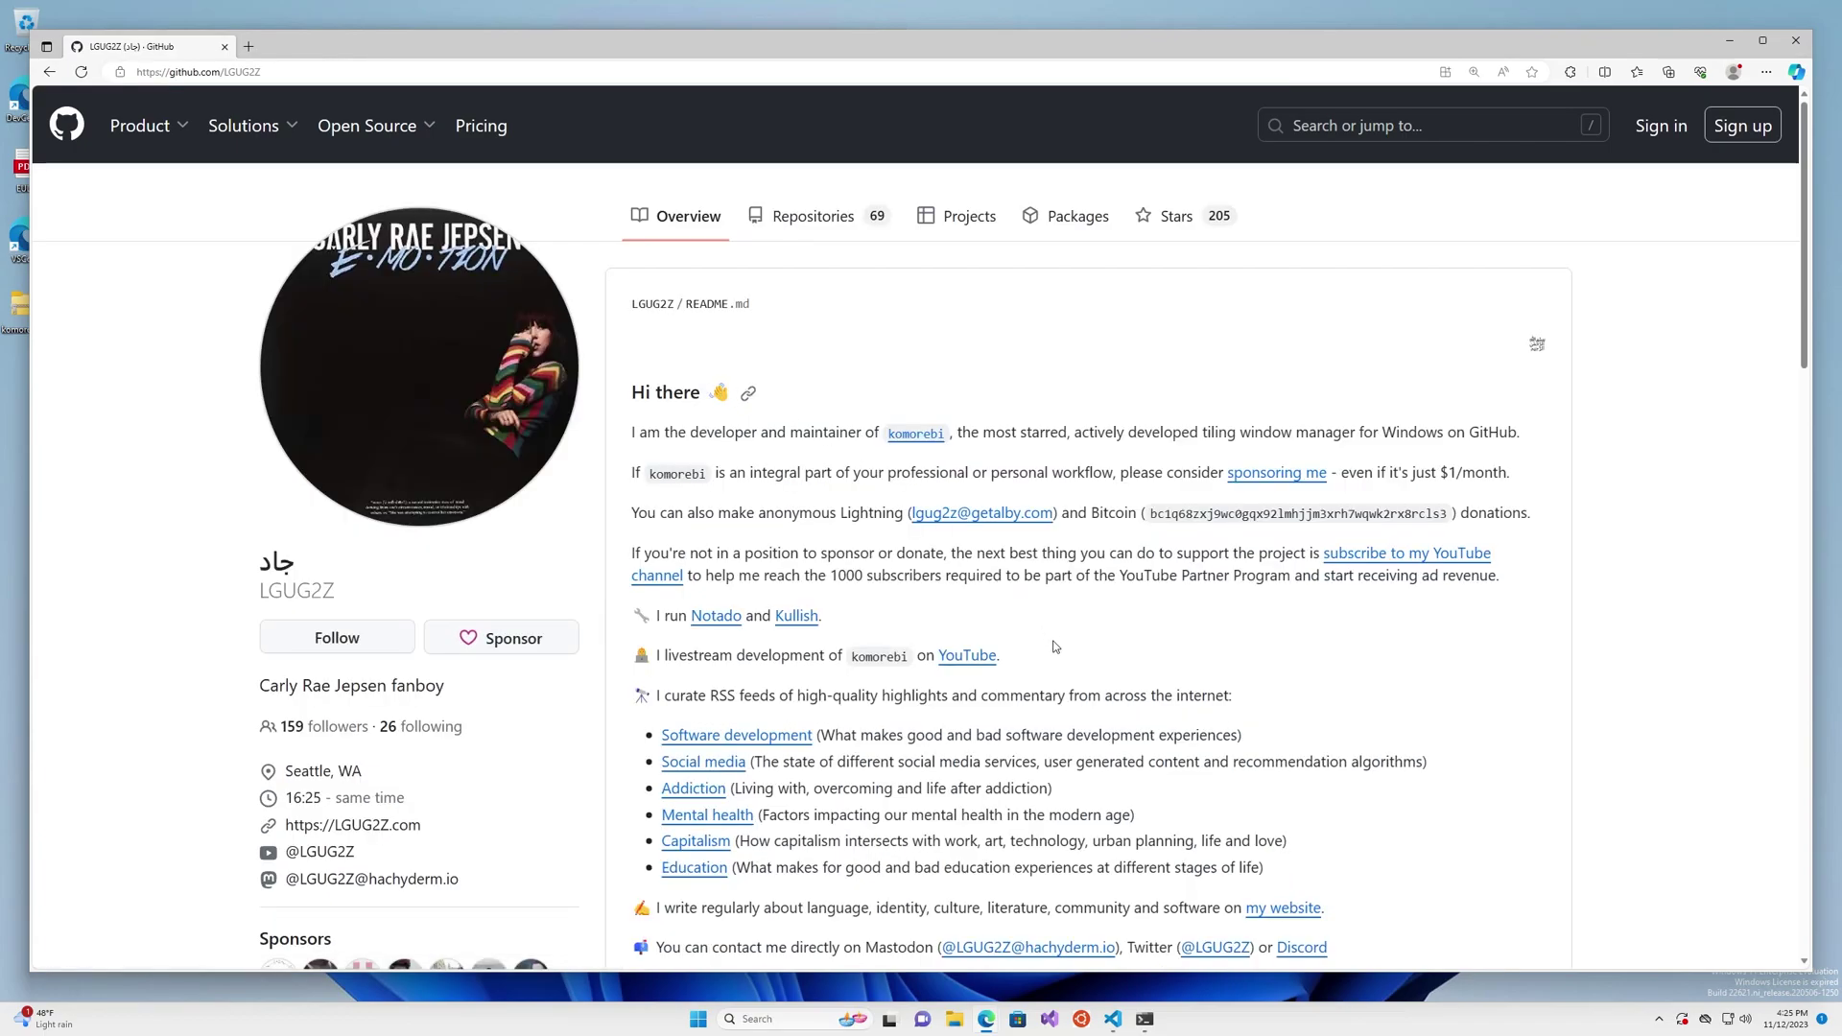
# Step: Follow the README's YouTube link to the maintainer's channel
pyautogui.click(991, 660)
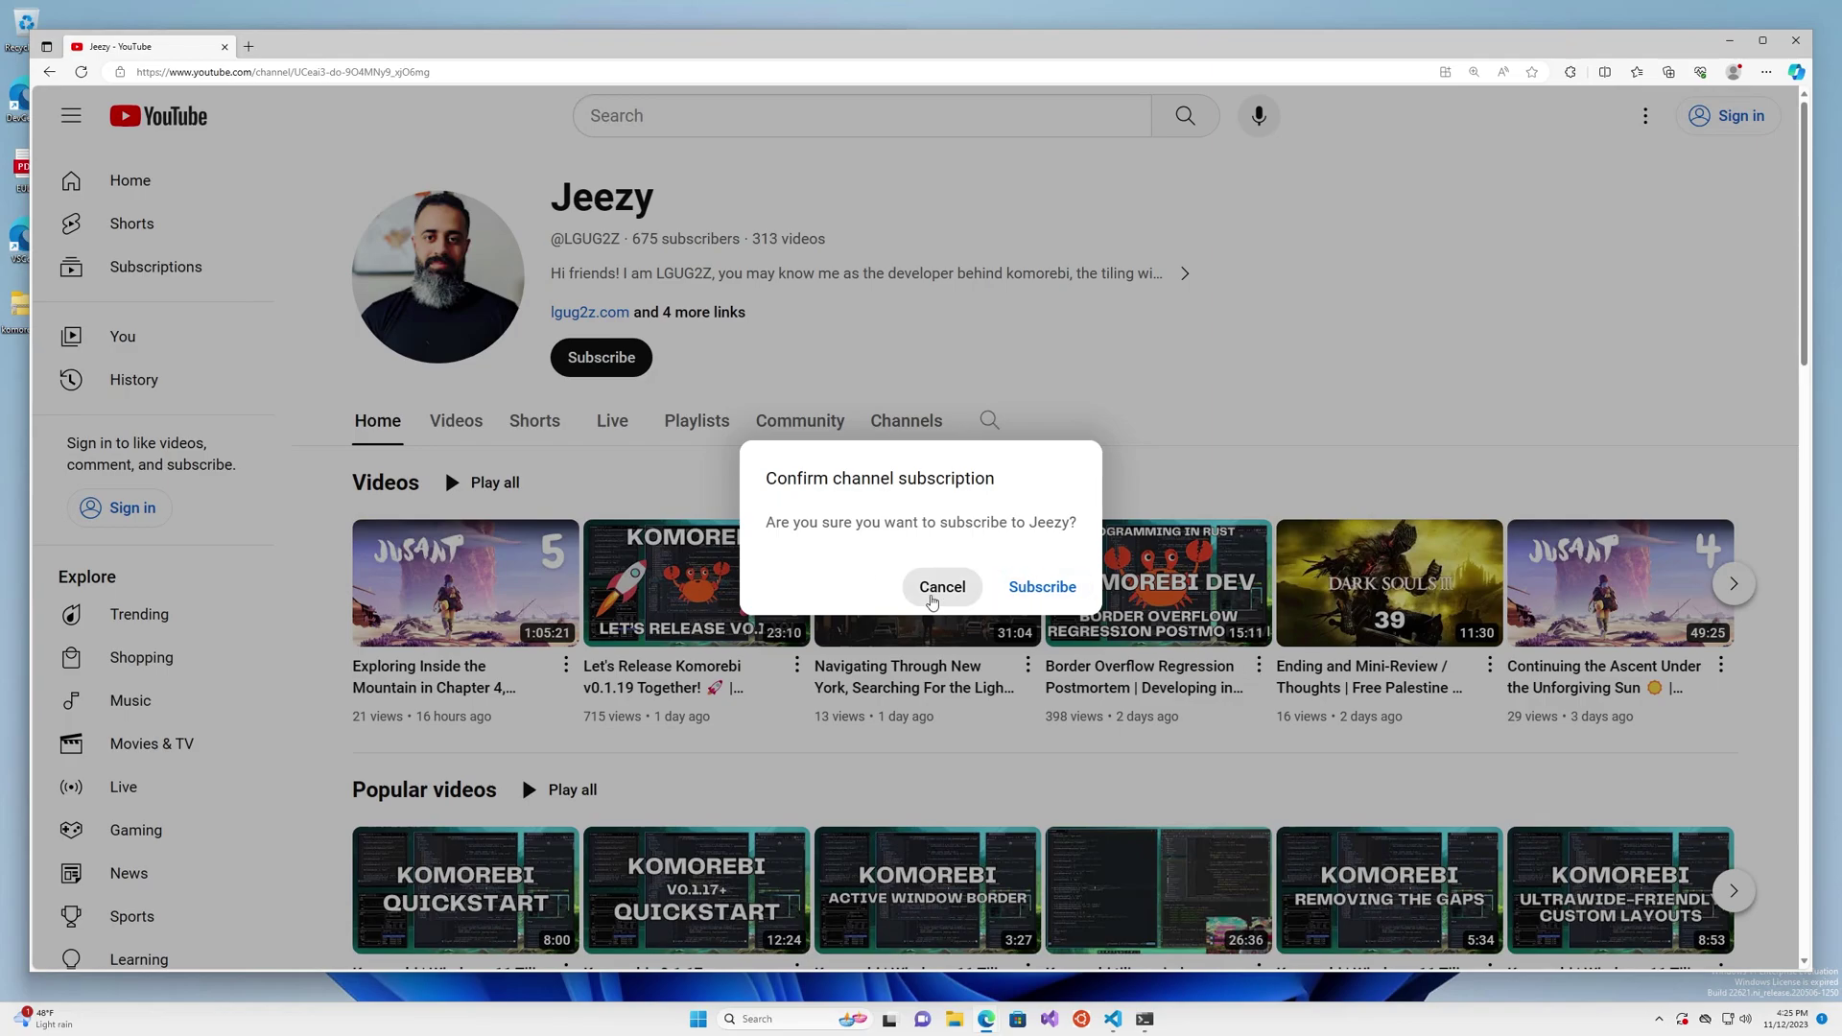
# Step: Cancel the subscription prompt, highlight the 675 subscriber count, and browse the channel's video rows
pyautogui.click(931, 602)
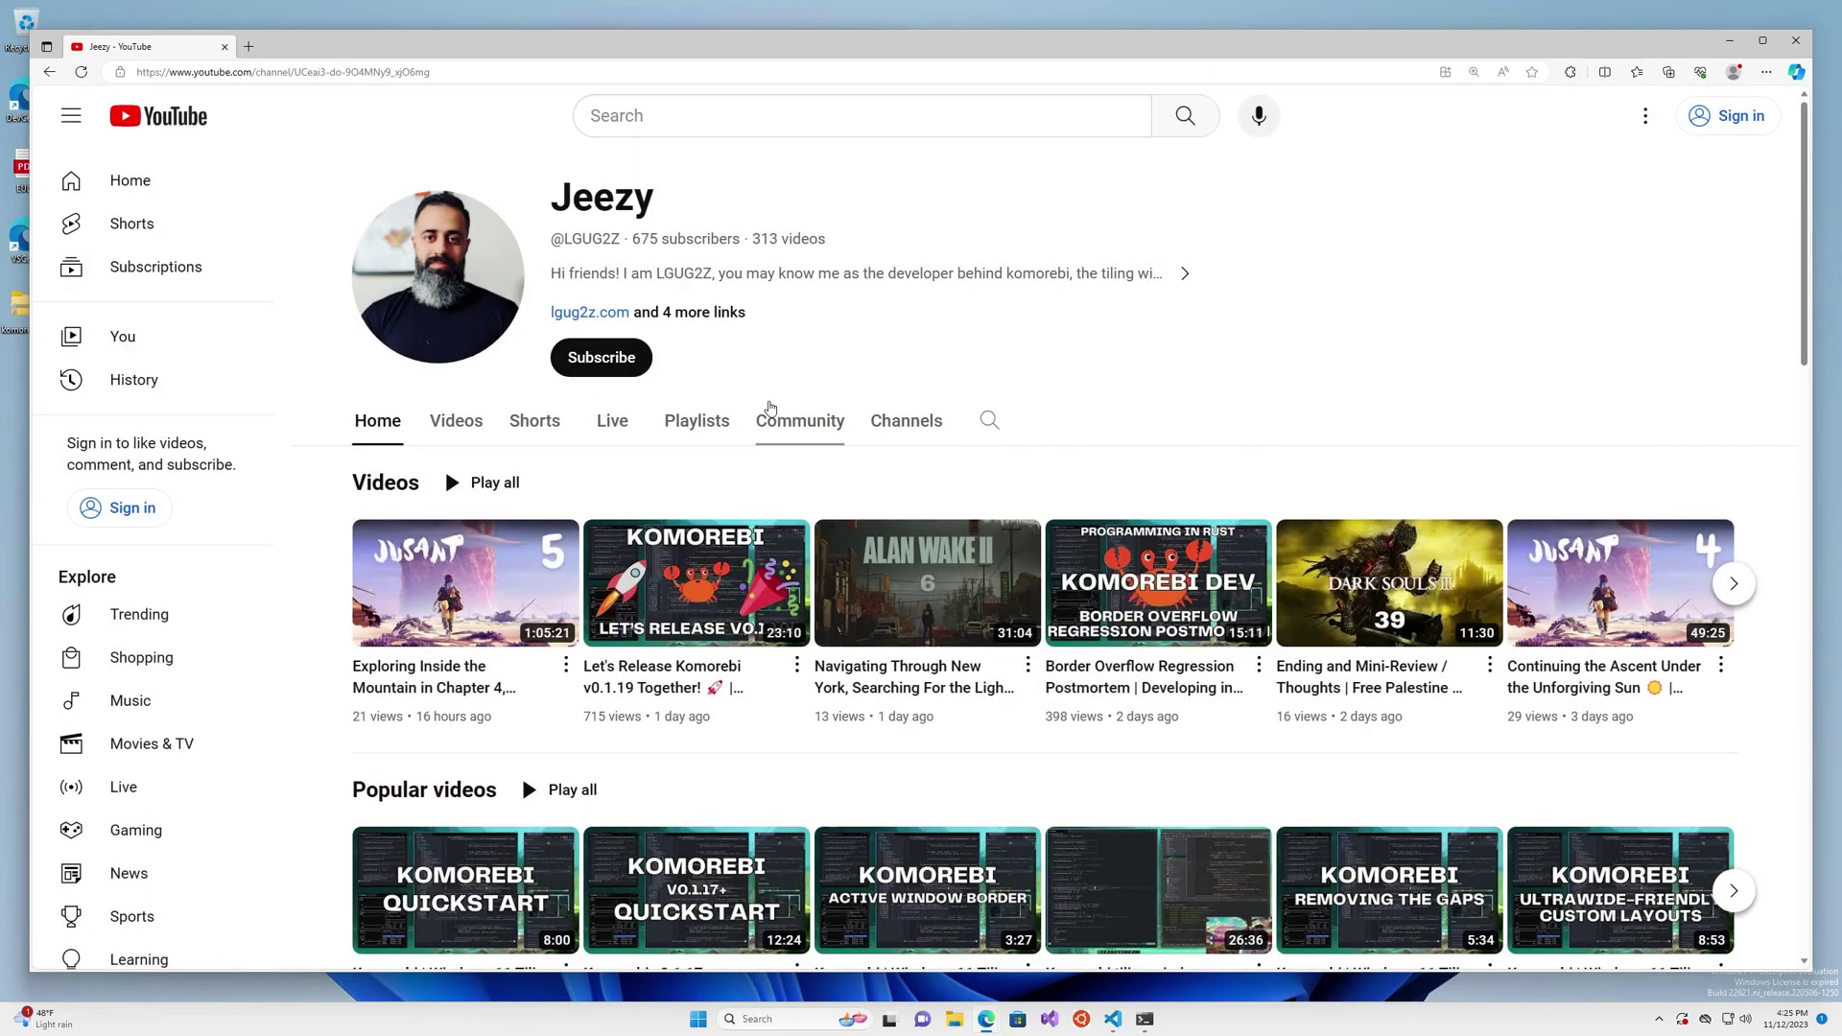
pyautogui.doubleClick(646, 239)
pyautogui.scroll(-1, 1291, 295)
pyautogui.scroll(-1, 1285, 297)
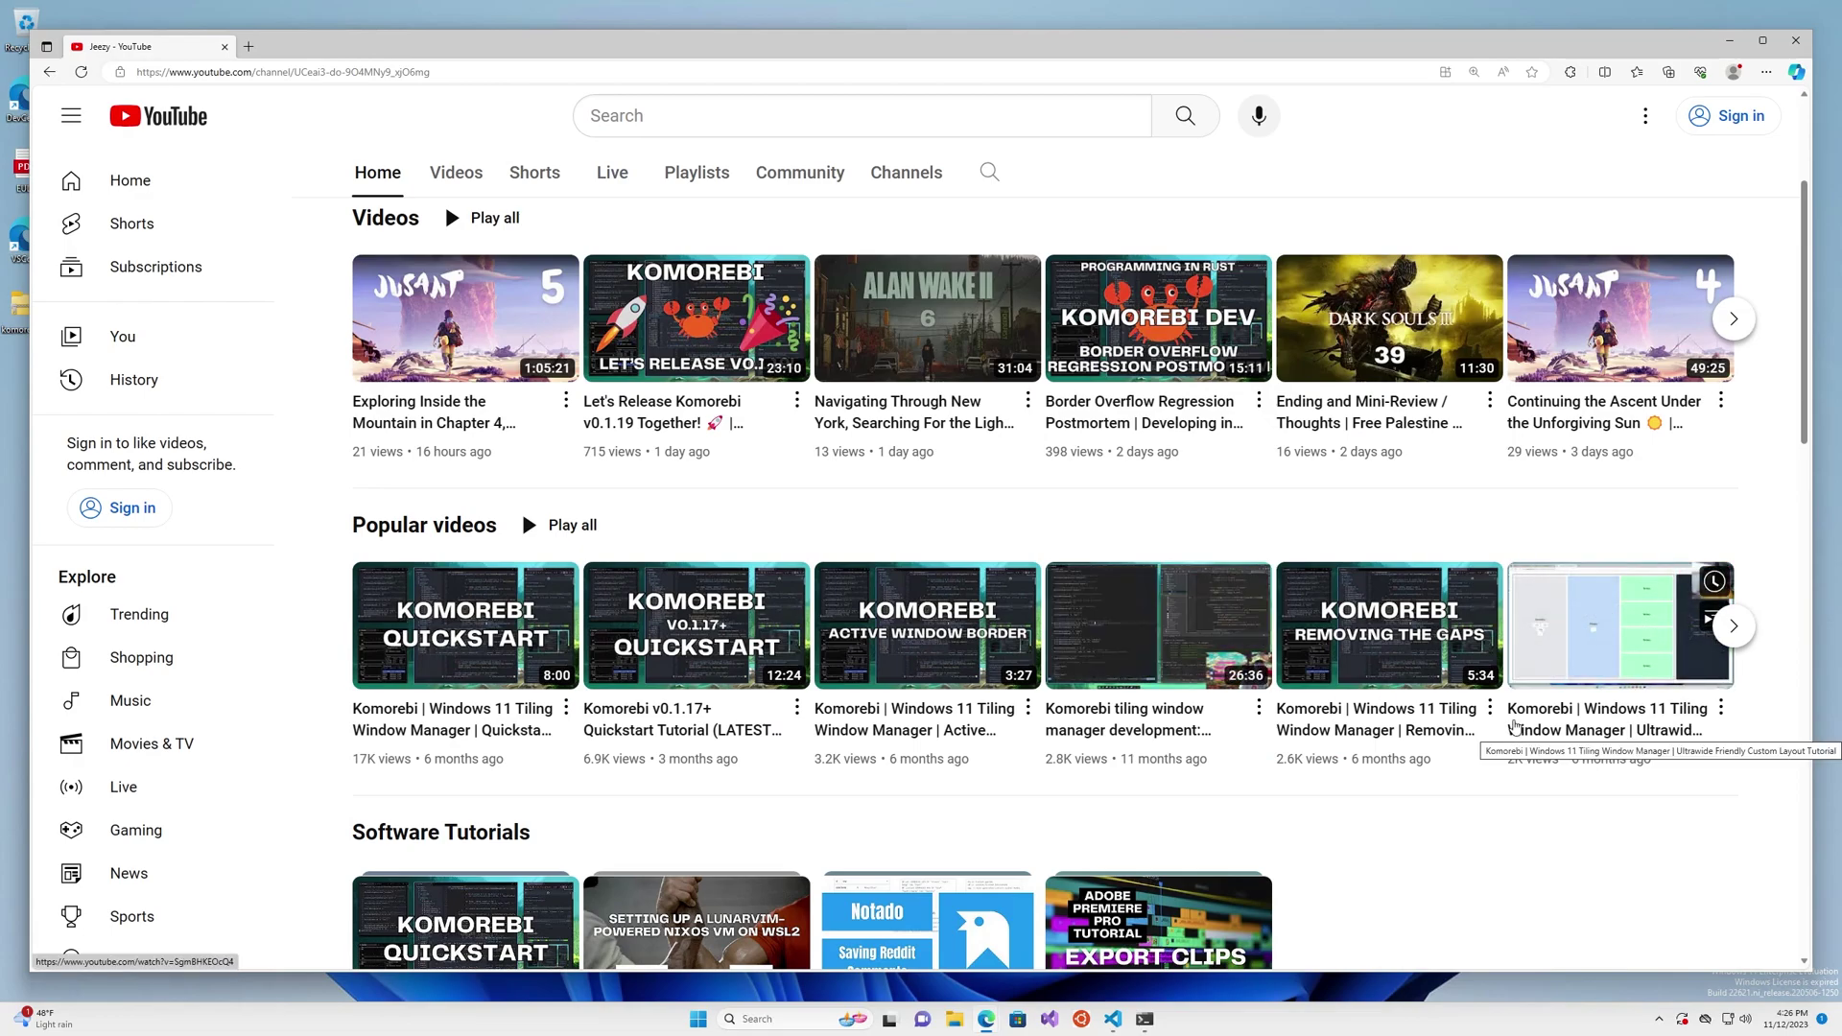
pyautogui.scroll(-3, 779, 697)
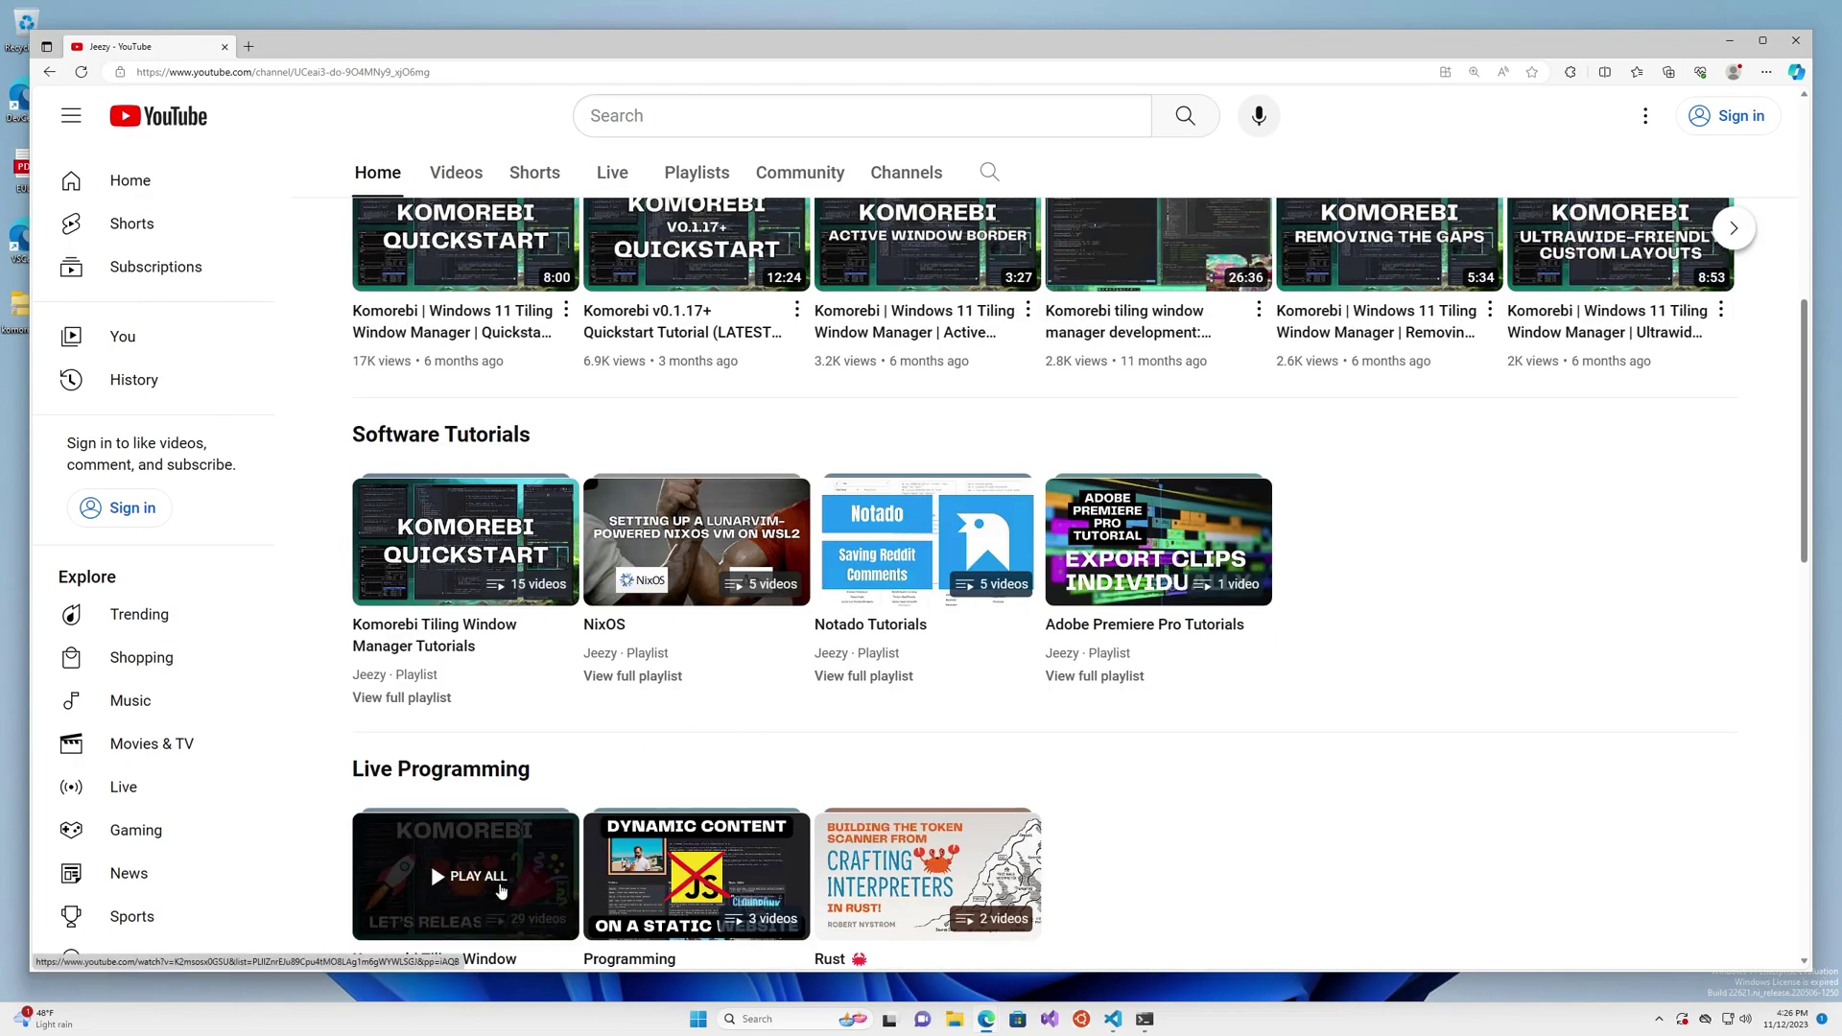
pyautogui.scroll(-1, 503, 878)
pyautogui.scroll(2, 1396, 710)
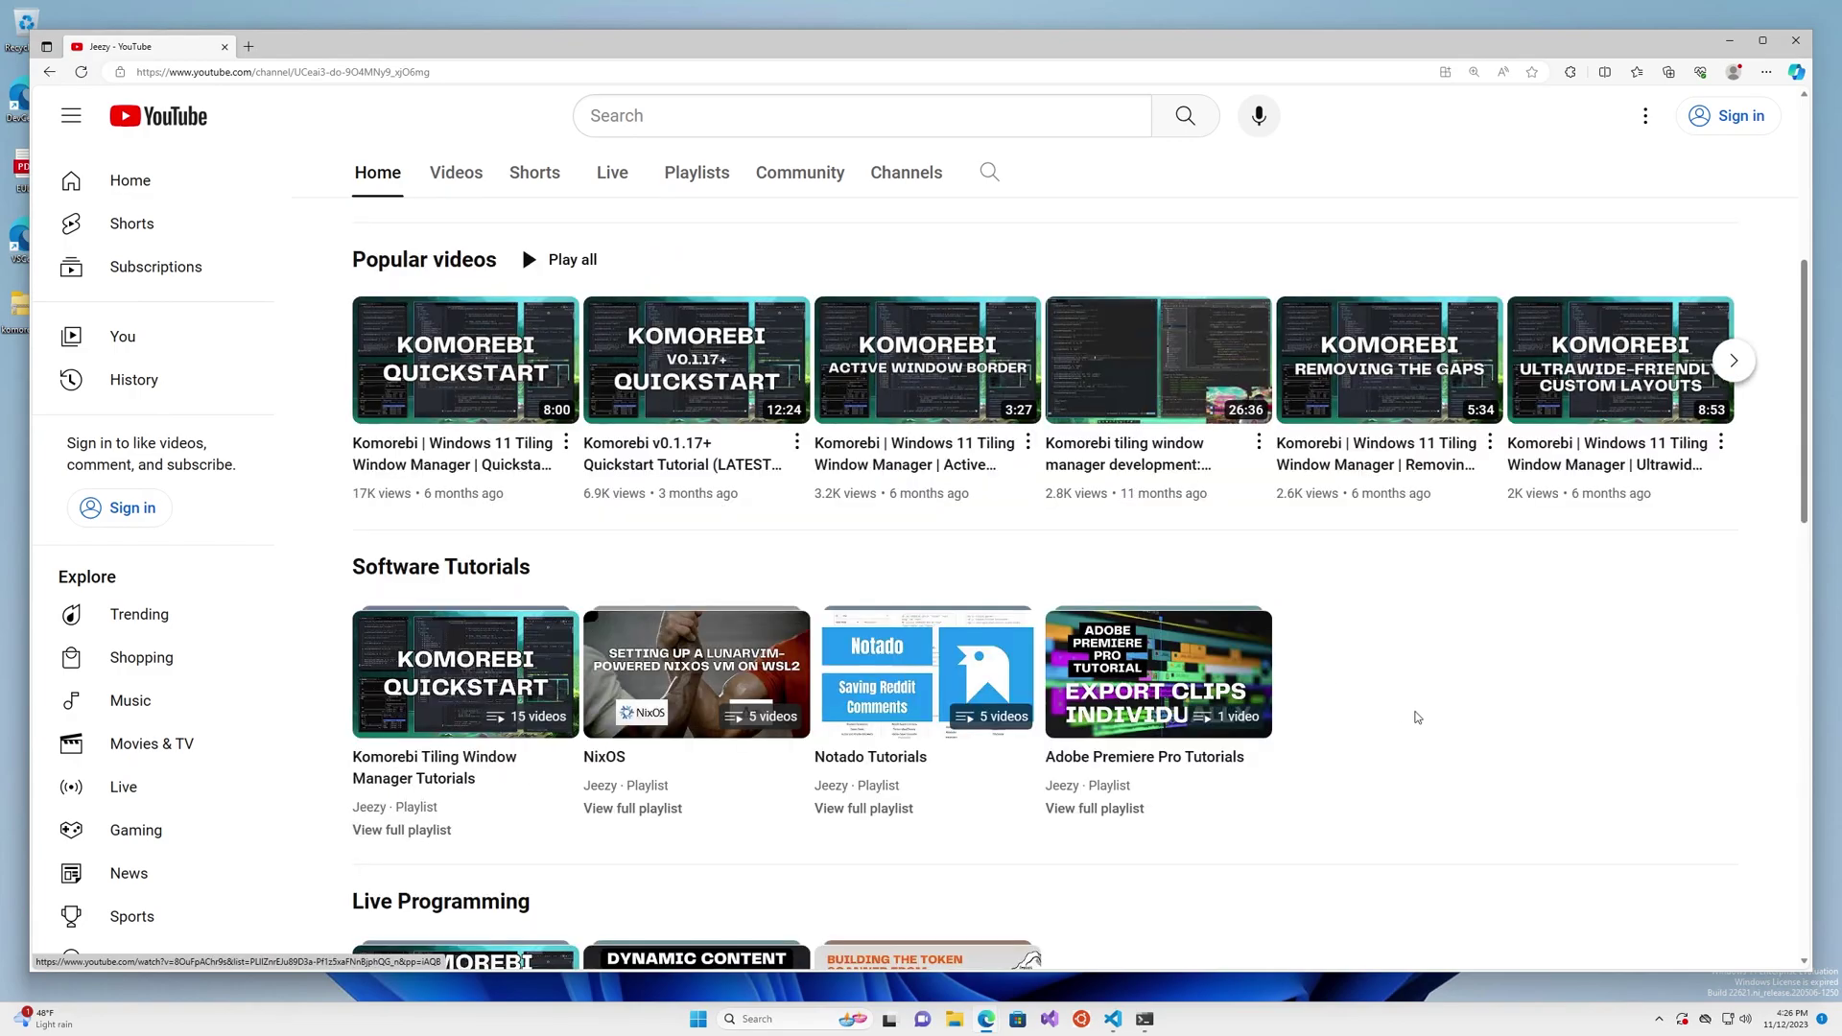
pyautogui.scroll(4, 1397, 710)
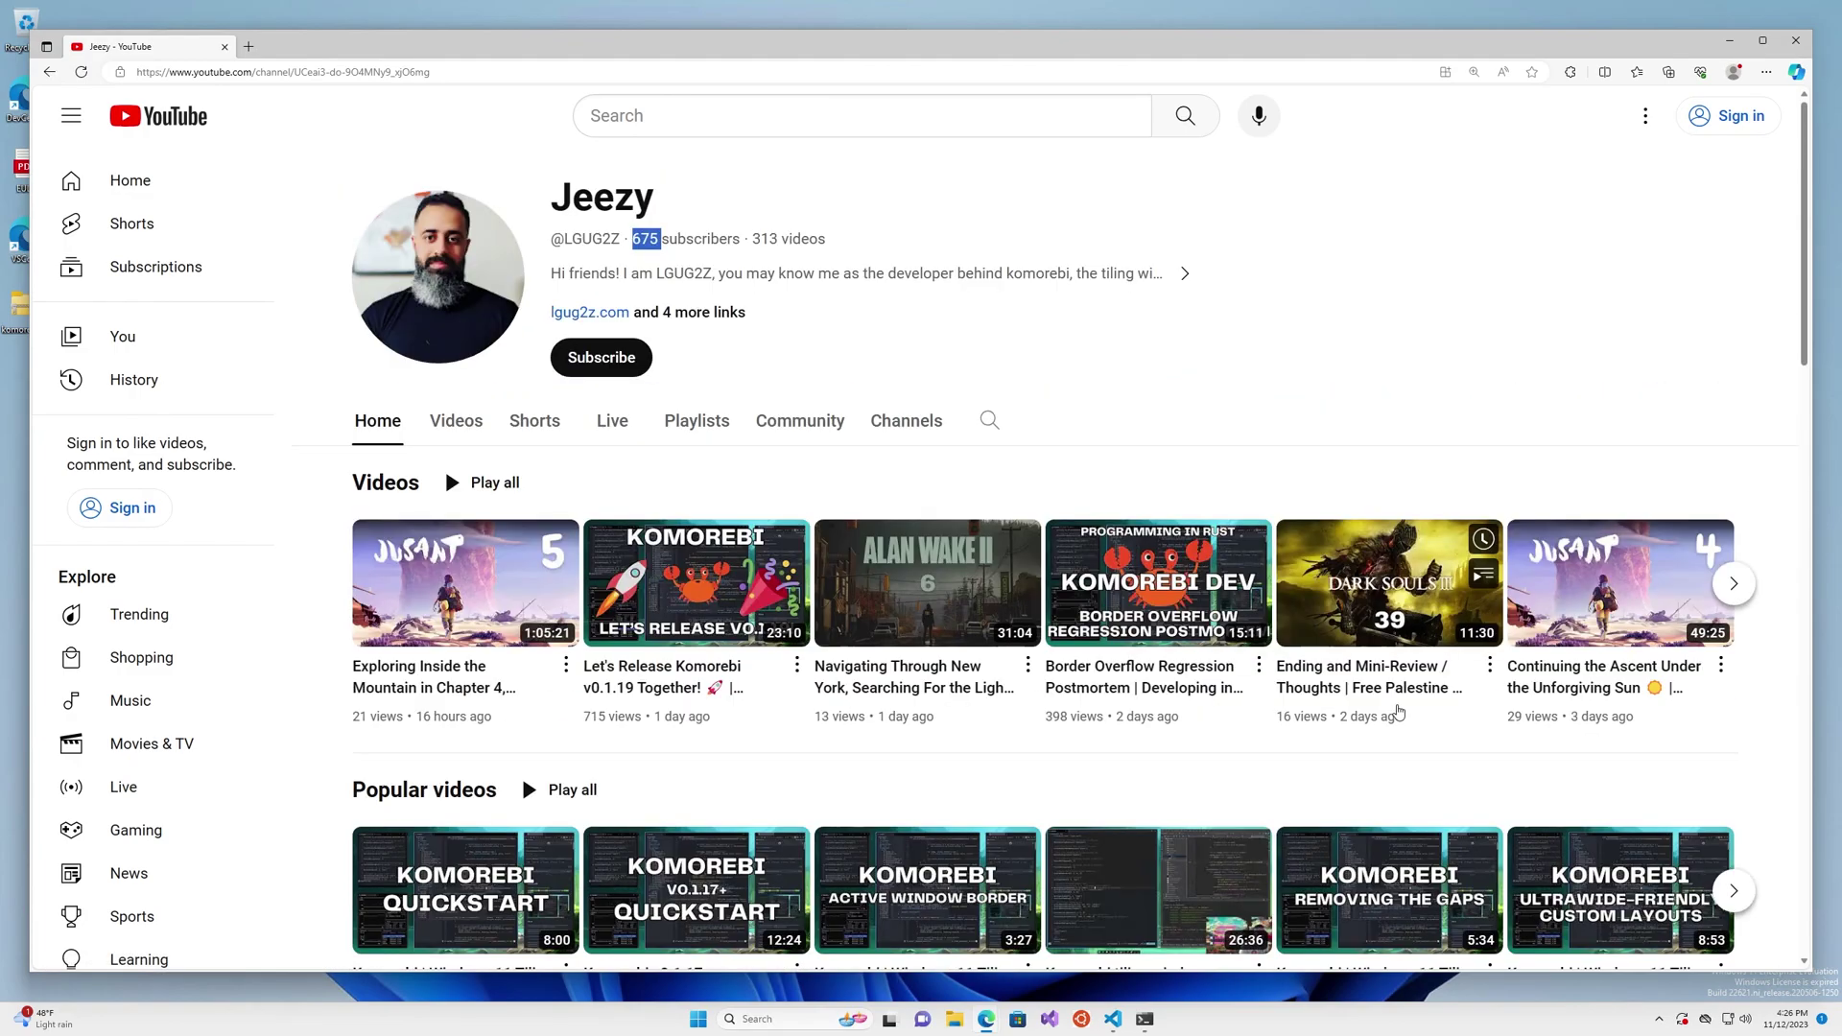
pyautogui.click(1338, 394)
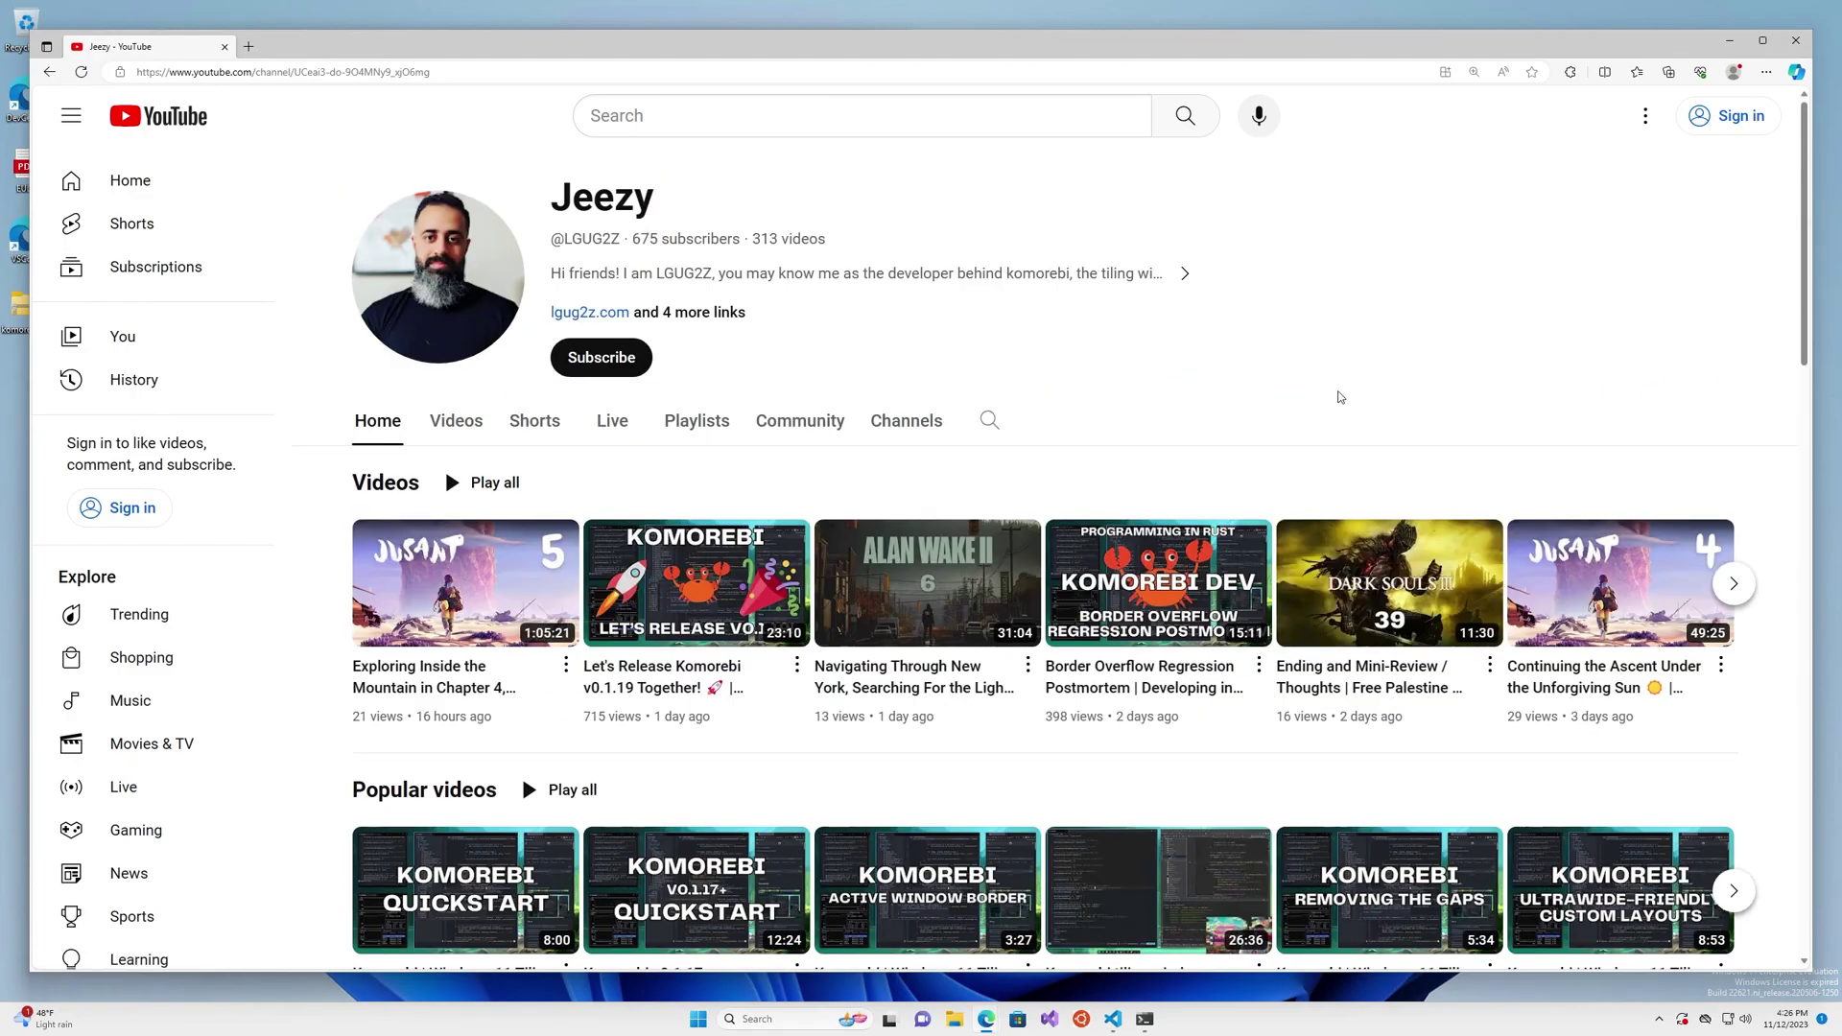
pyautogui.doubleClick(646, 240)
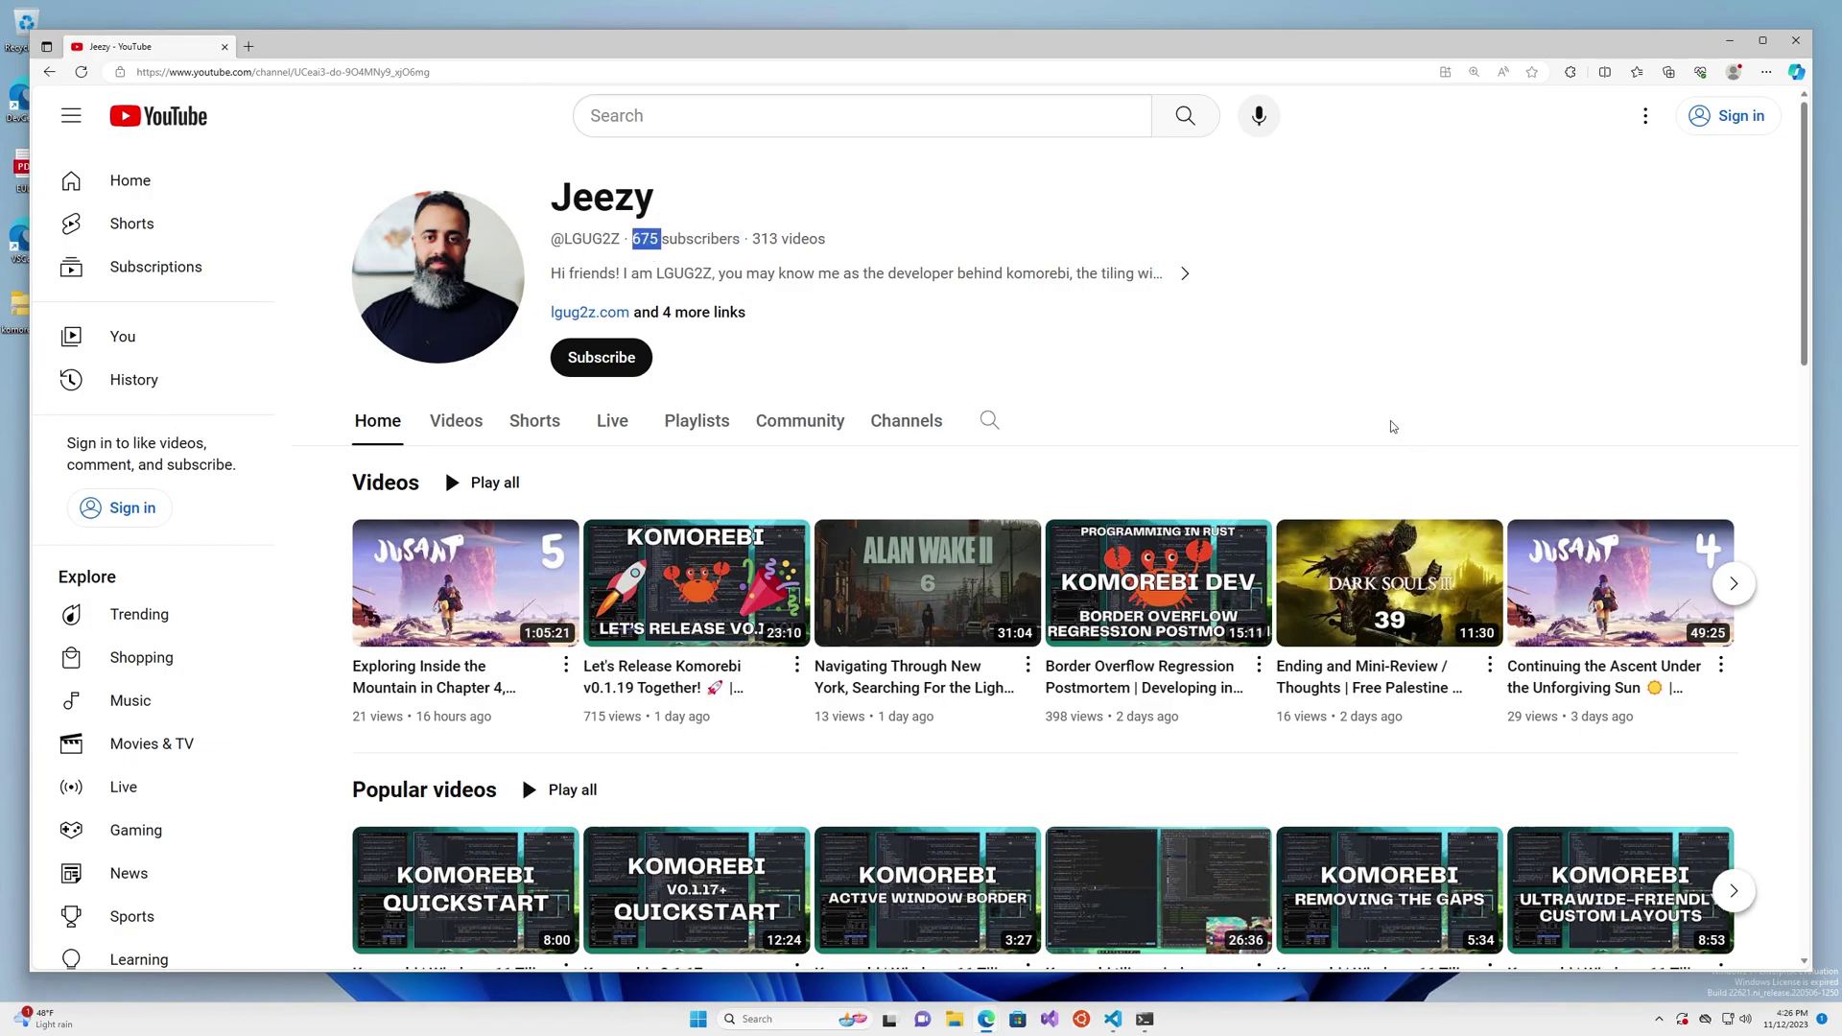